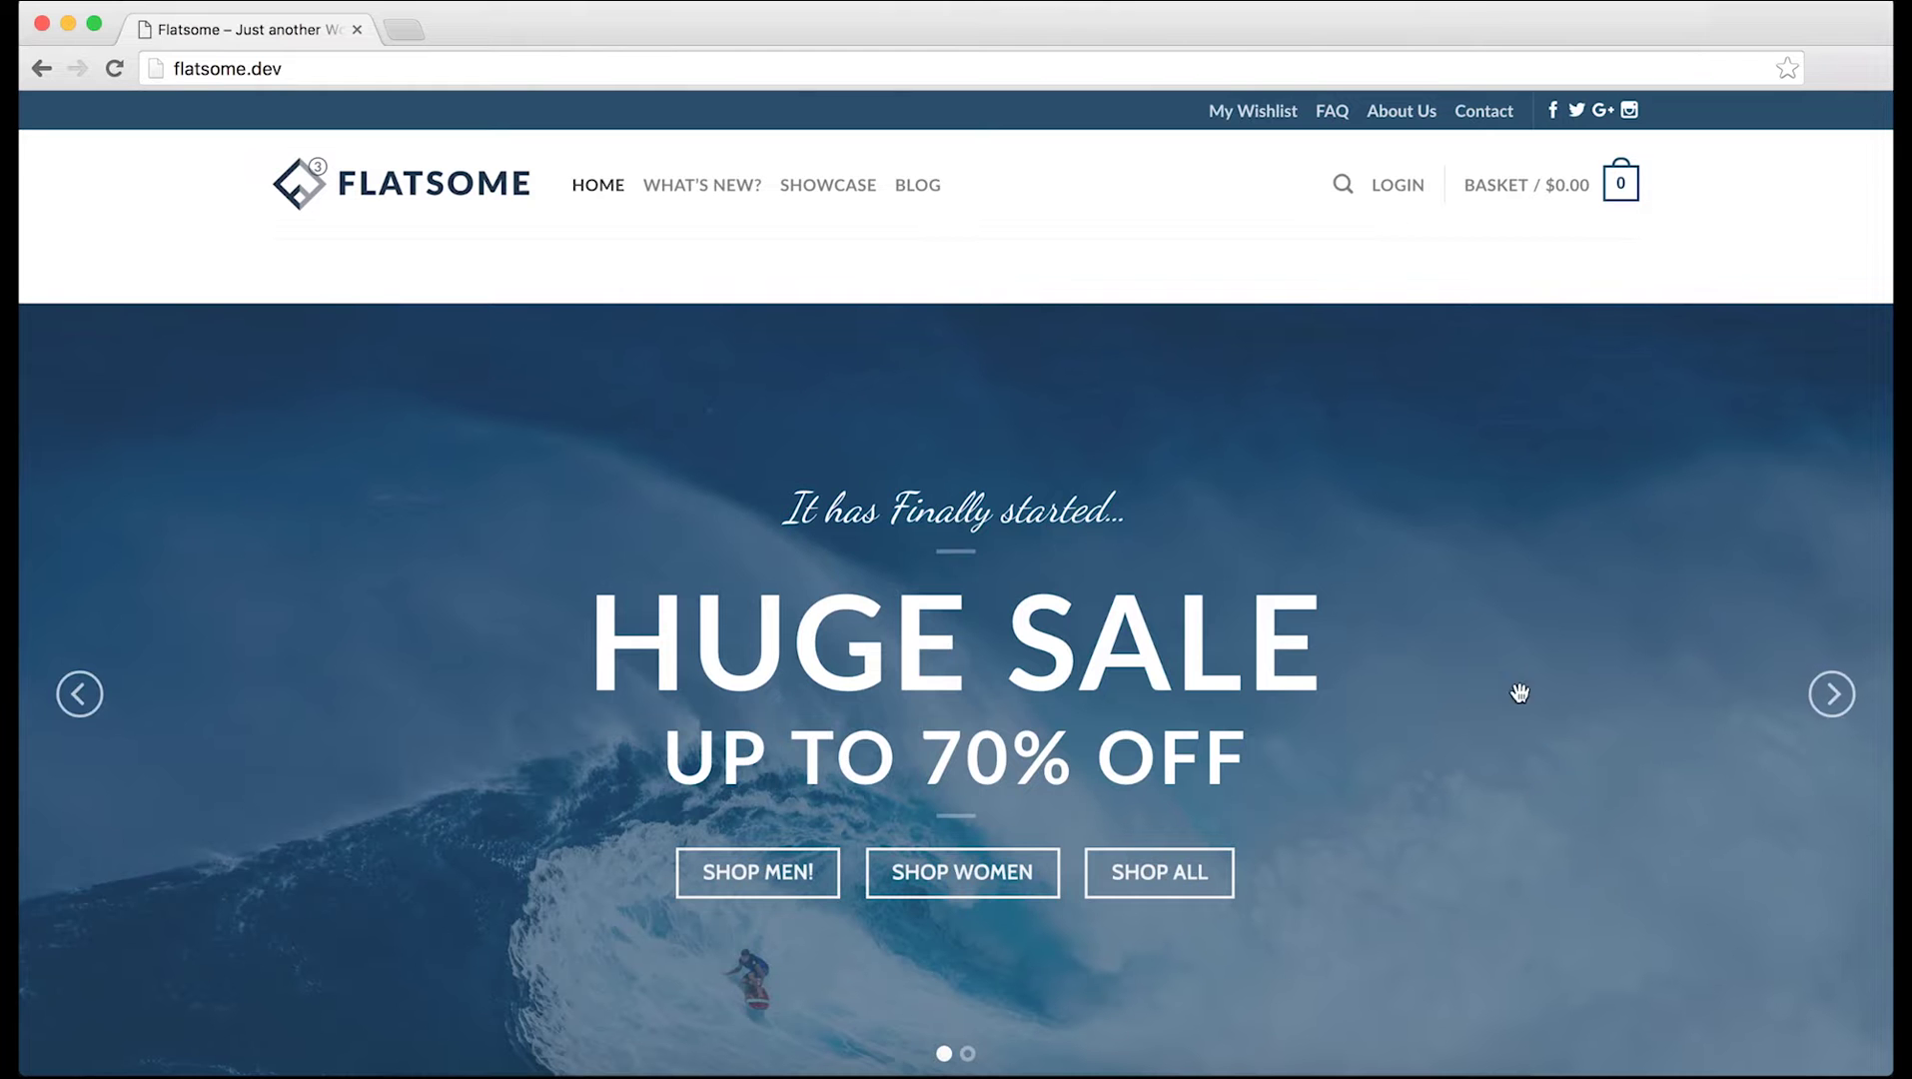
Step: Flip through the mountain and surf slider slides, then open the Home page in UX Builder
{"action": "left_click_drag", "start_coordinate": [1397, 692], "coordinate": [772, 743]}
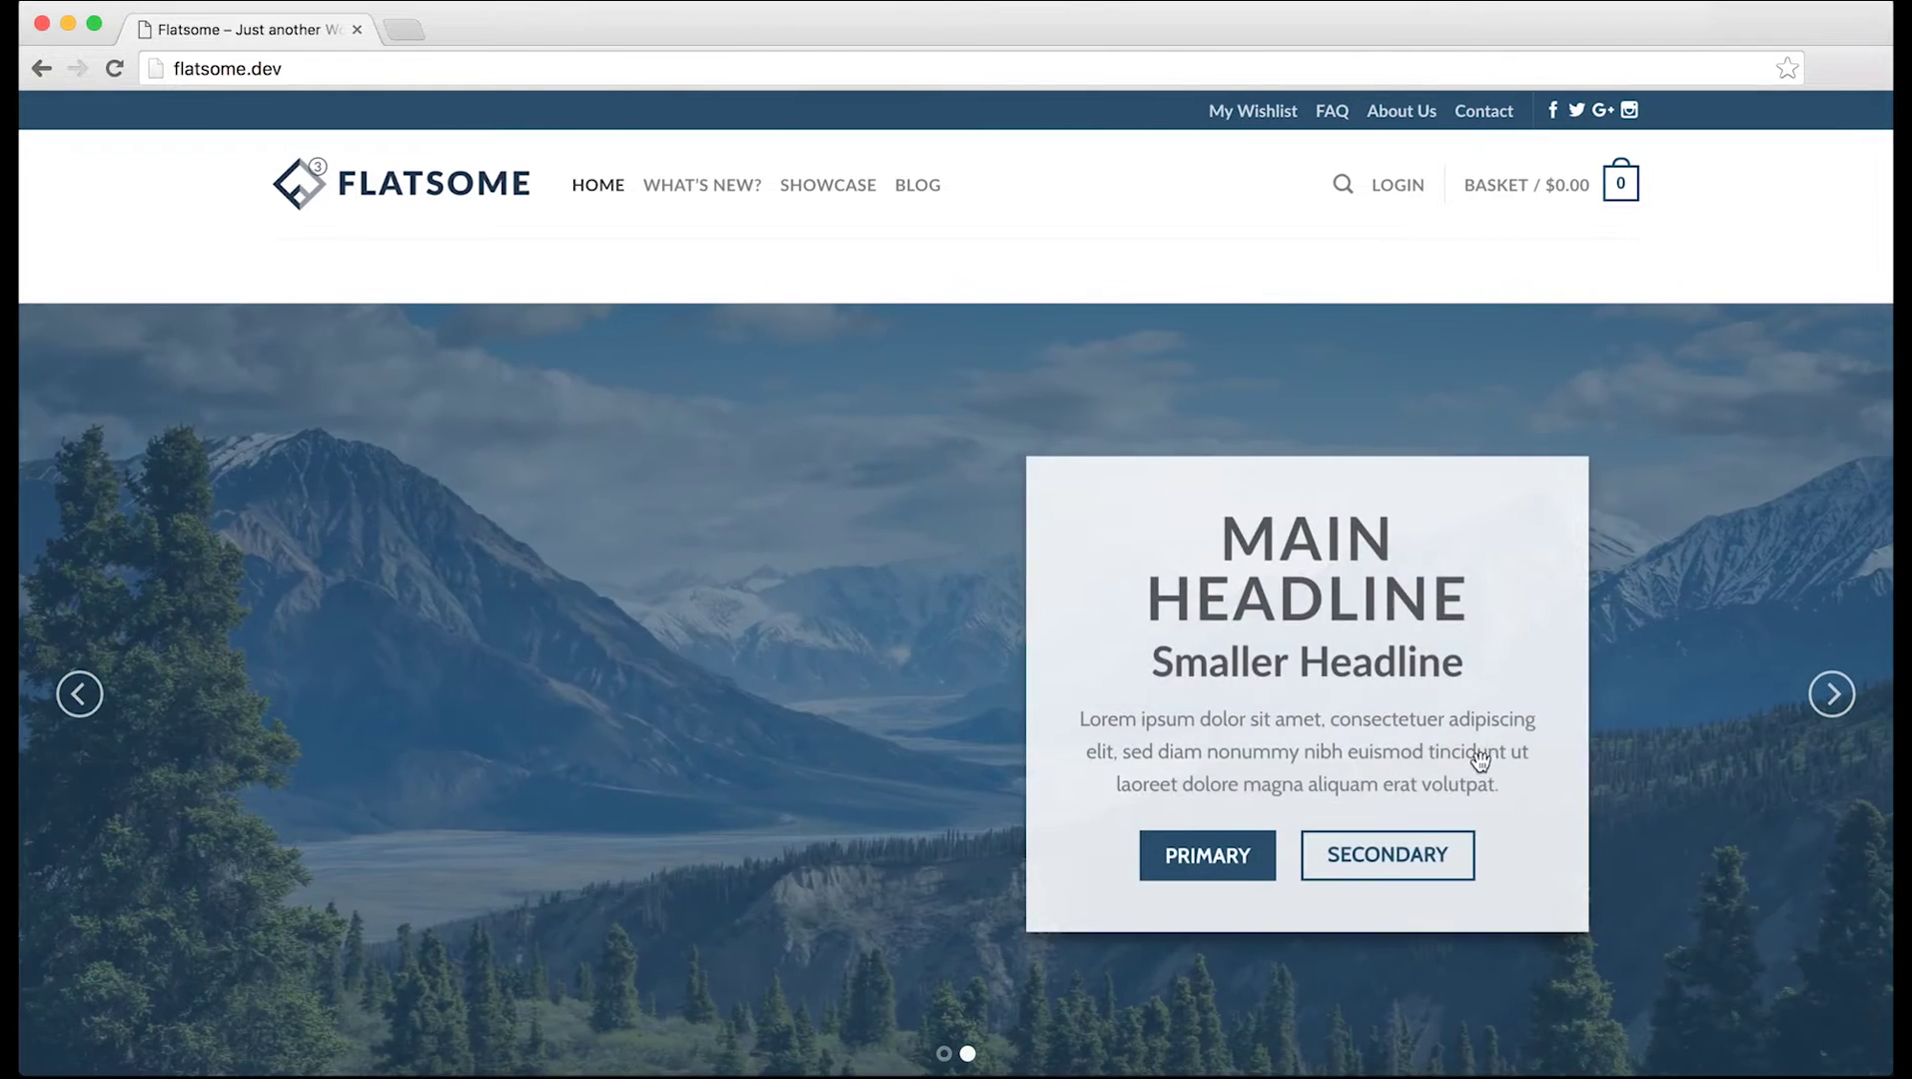
{"action": "left_click_drag", "start_coordinate": [1473, 759], "coordinate": [462, 790]}
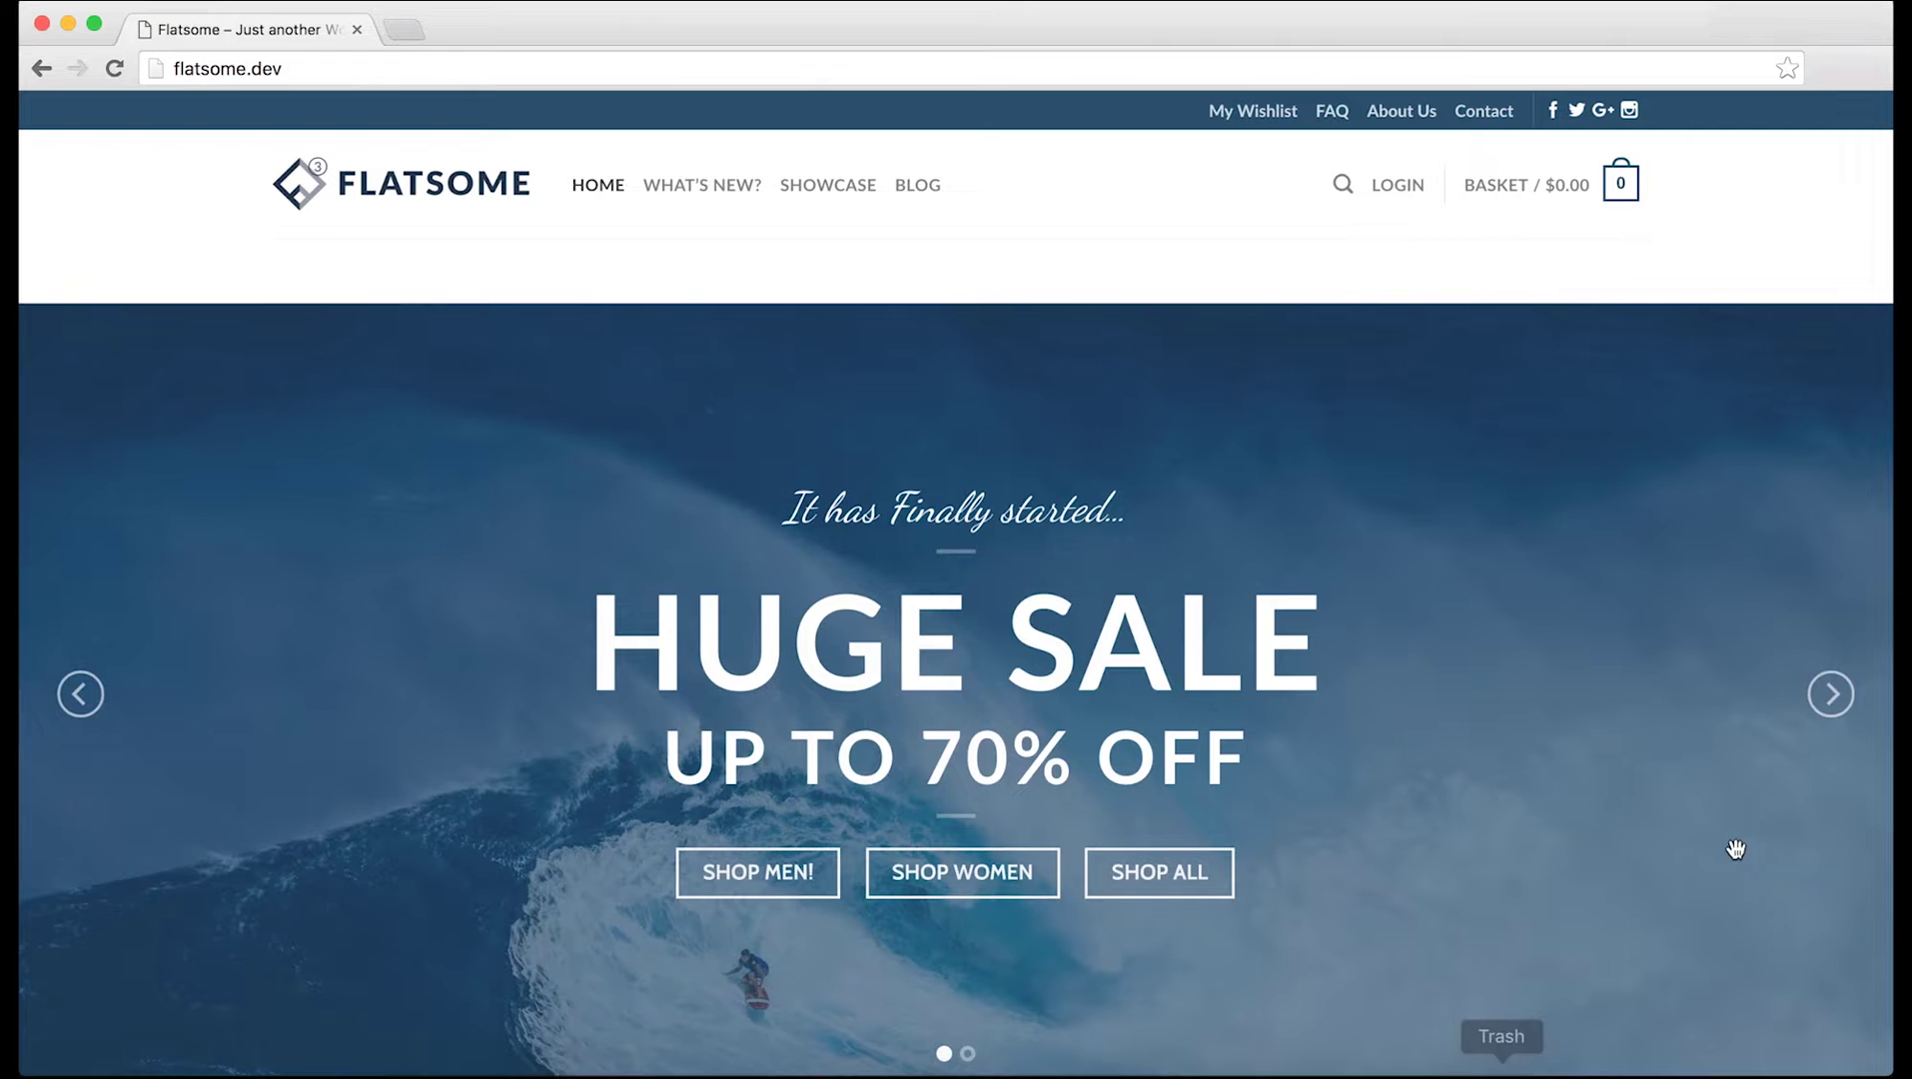
{"action": "left_click", "coordinate": [1834, 702]}
{"action": "left_click", "coordinate": [1835, 699]}
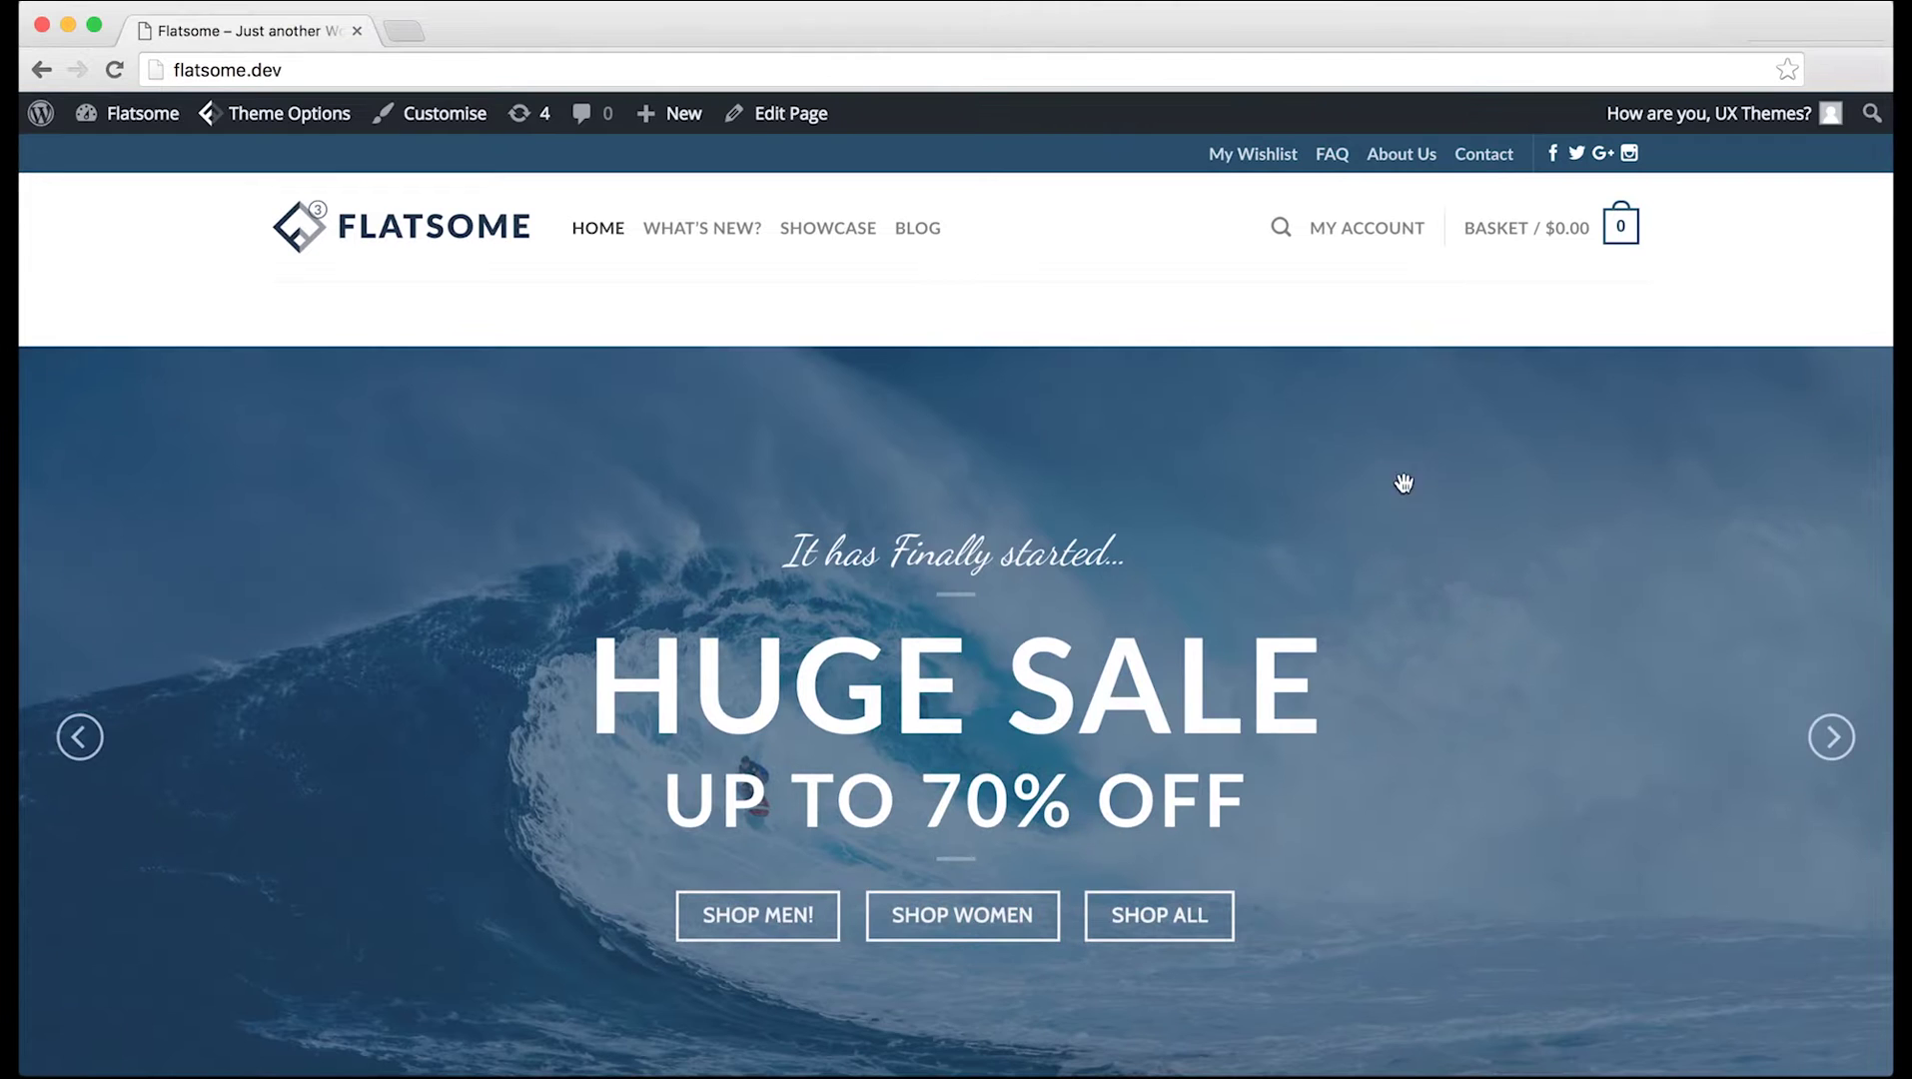
{"action": "mouse_move", "coordinate": [789, 120]}
{"action": "left_click", "coordinate": [794, 159]}
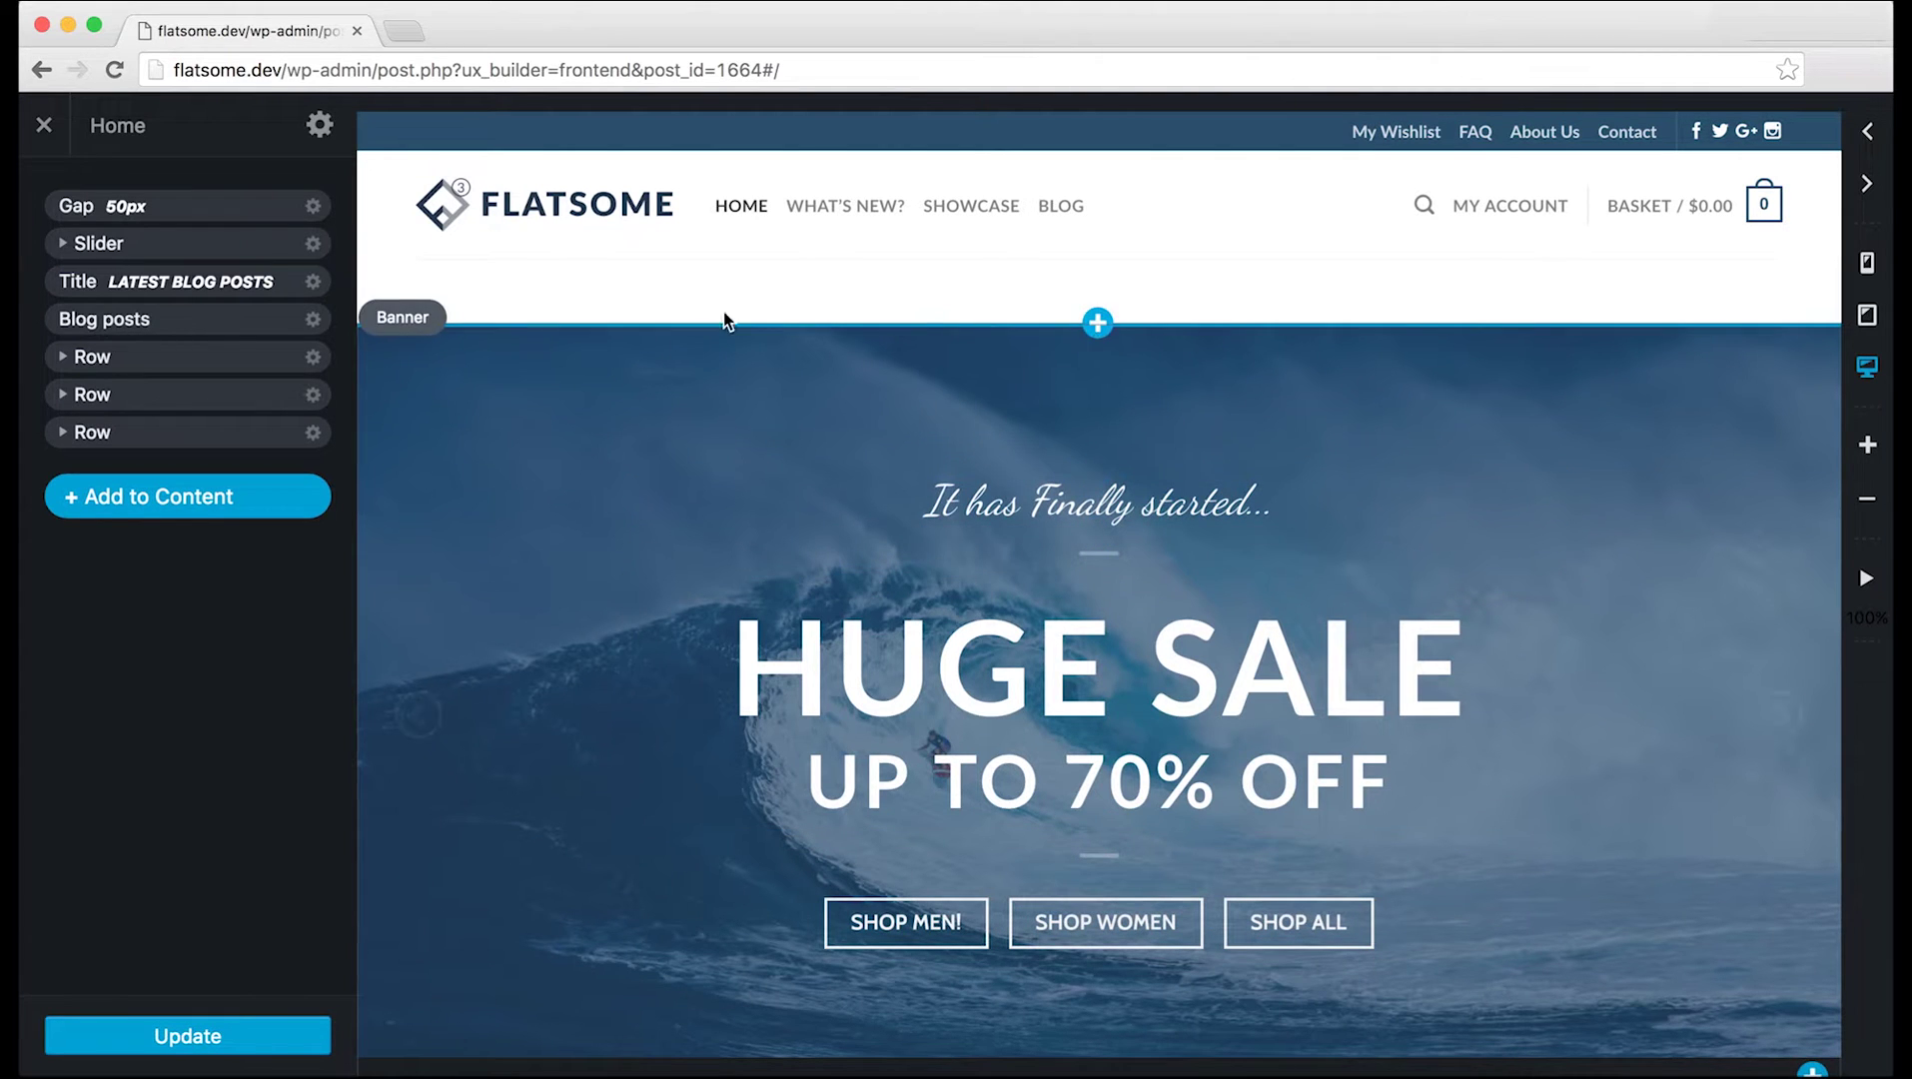
Step: Select the Slider holding the Huge Sale banner and delete it from the page
{"action": "left_click", "coordinate": [426, 407]}
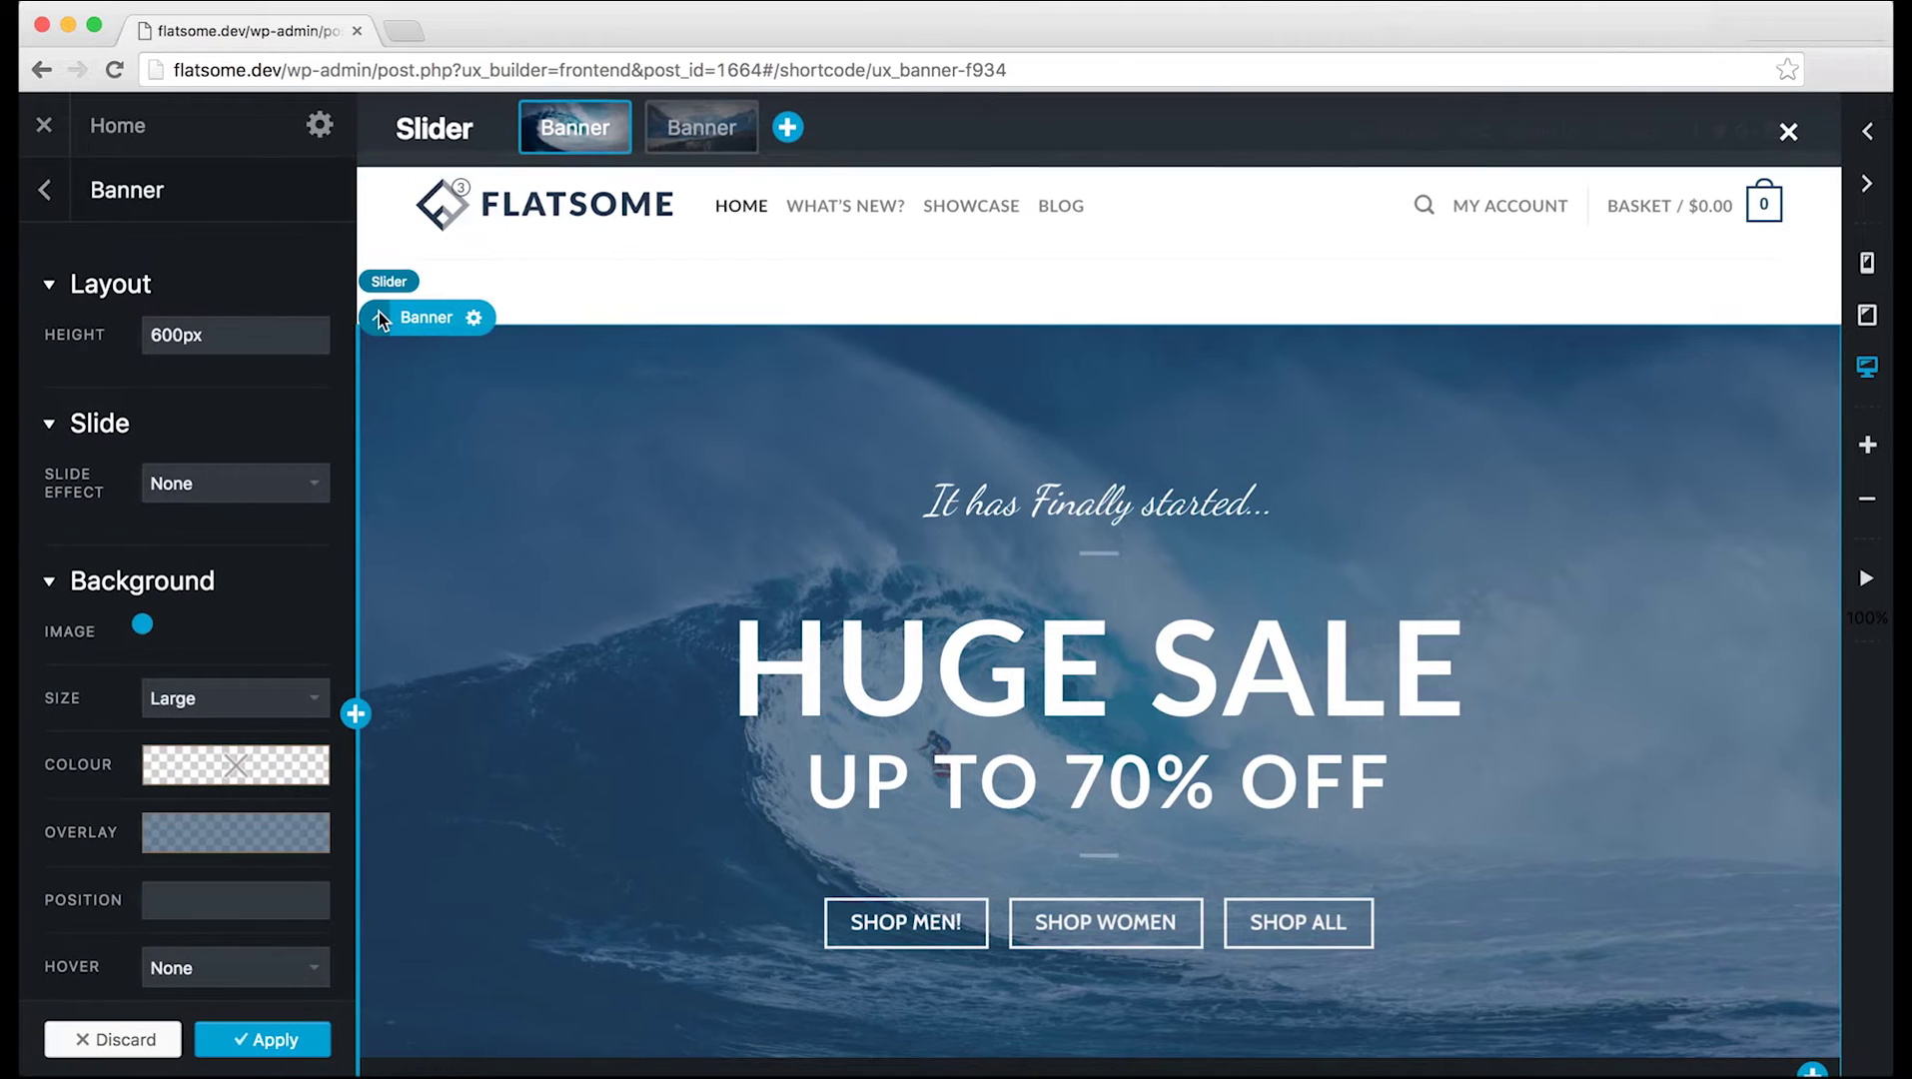
{"action": "left_click", "coordinate": [379, 316]}
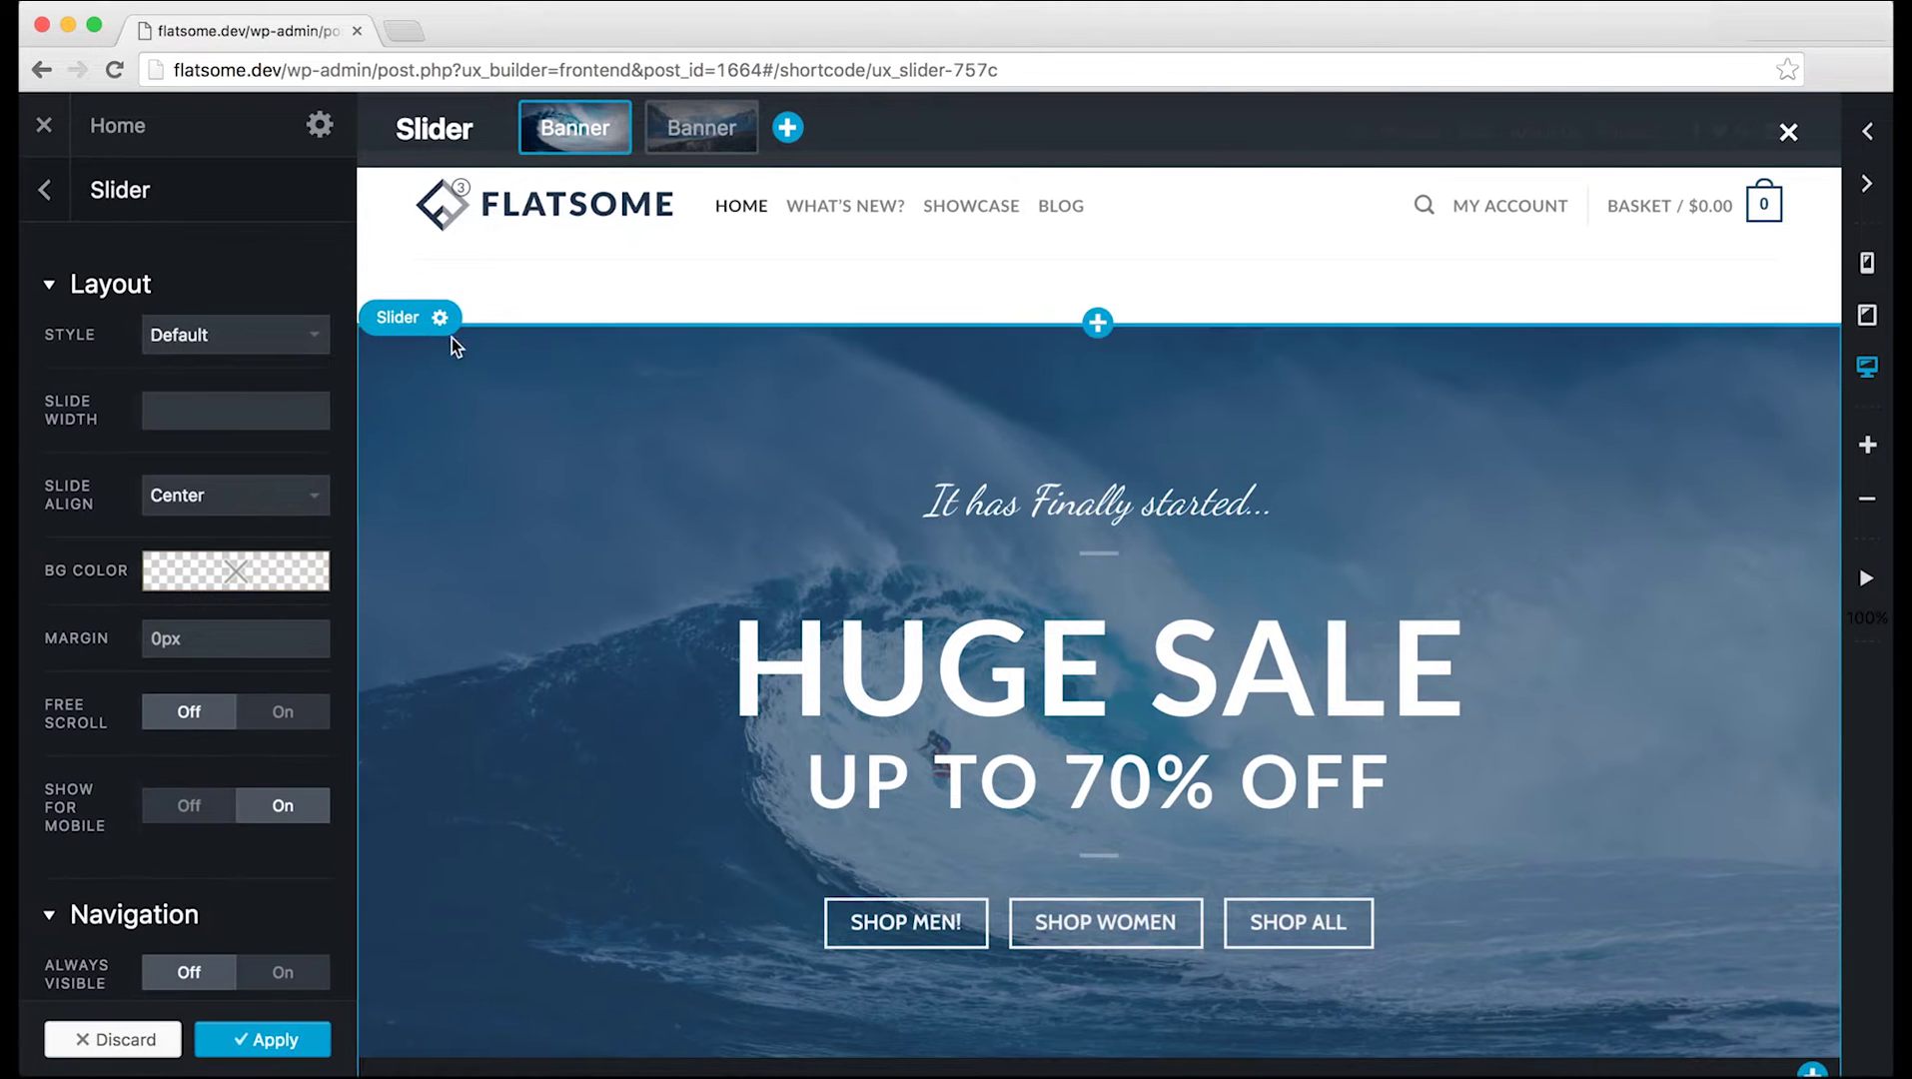
{"action": "left_click", "coordinate": [440, 319]}
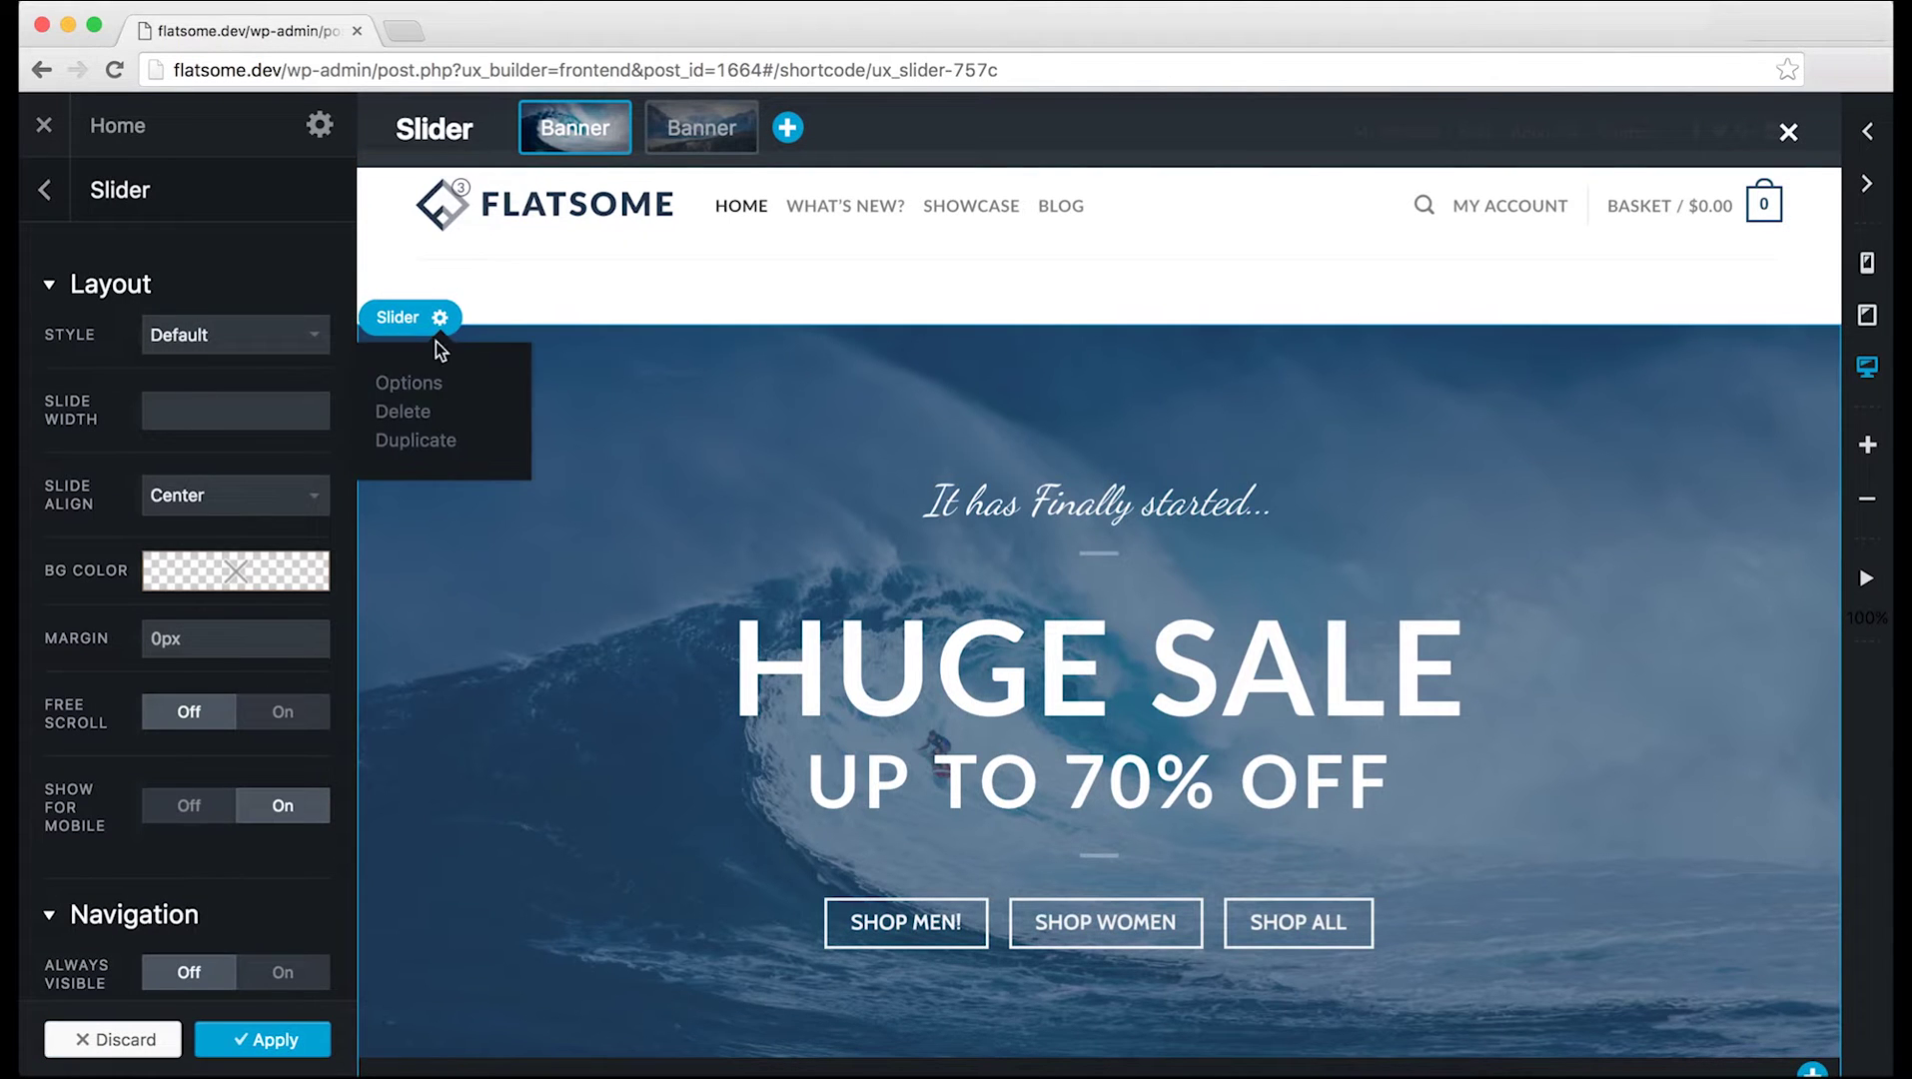
{"action": "left_click", "coordinate": [420, 414]}
Step: Insert a Slider element above Latest Blog Posts and review its default settings
{"action": "scroll", "coordinate": [1304, 484], "scroll_direction": "down", "scroll_amount": 2}
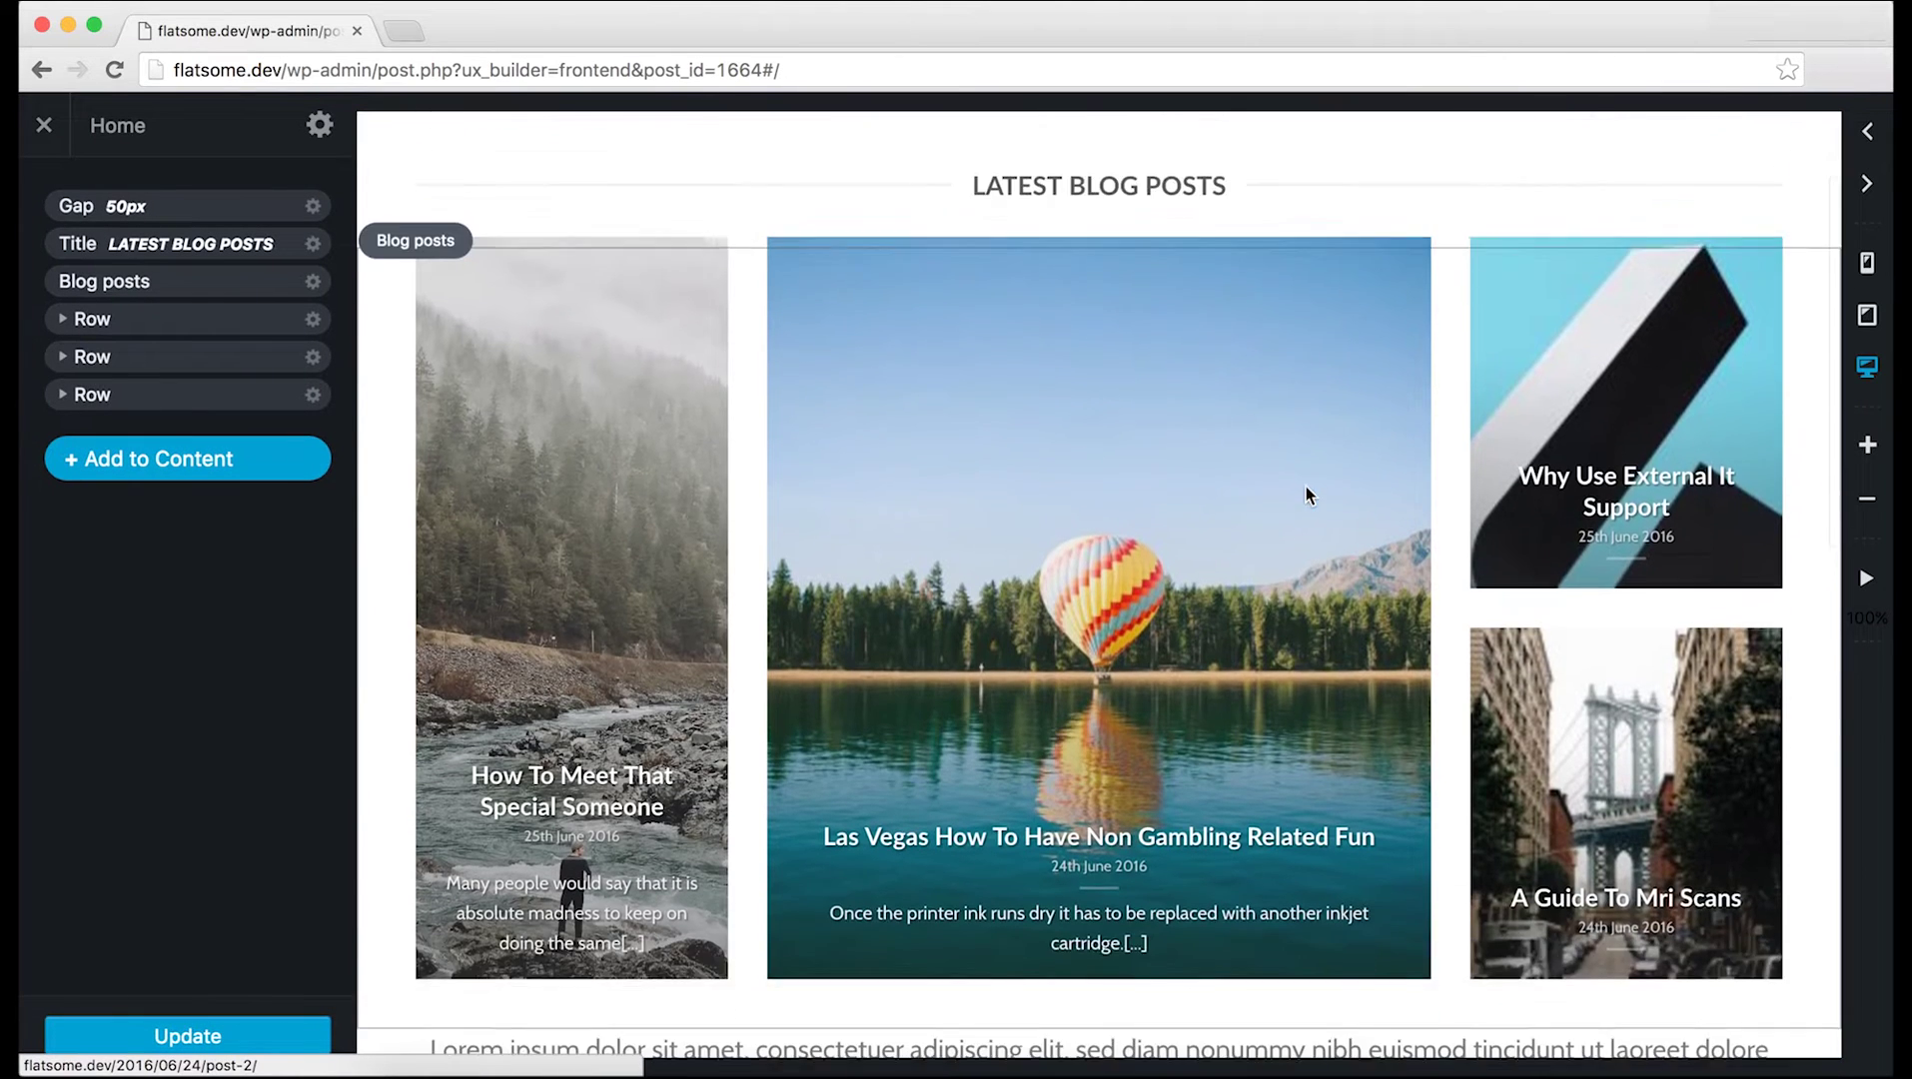
{"action": "scroll", "coordinate": [1306, 489], "scroll_direction": "up", "scroll_amount": 2}
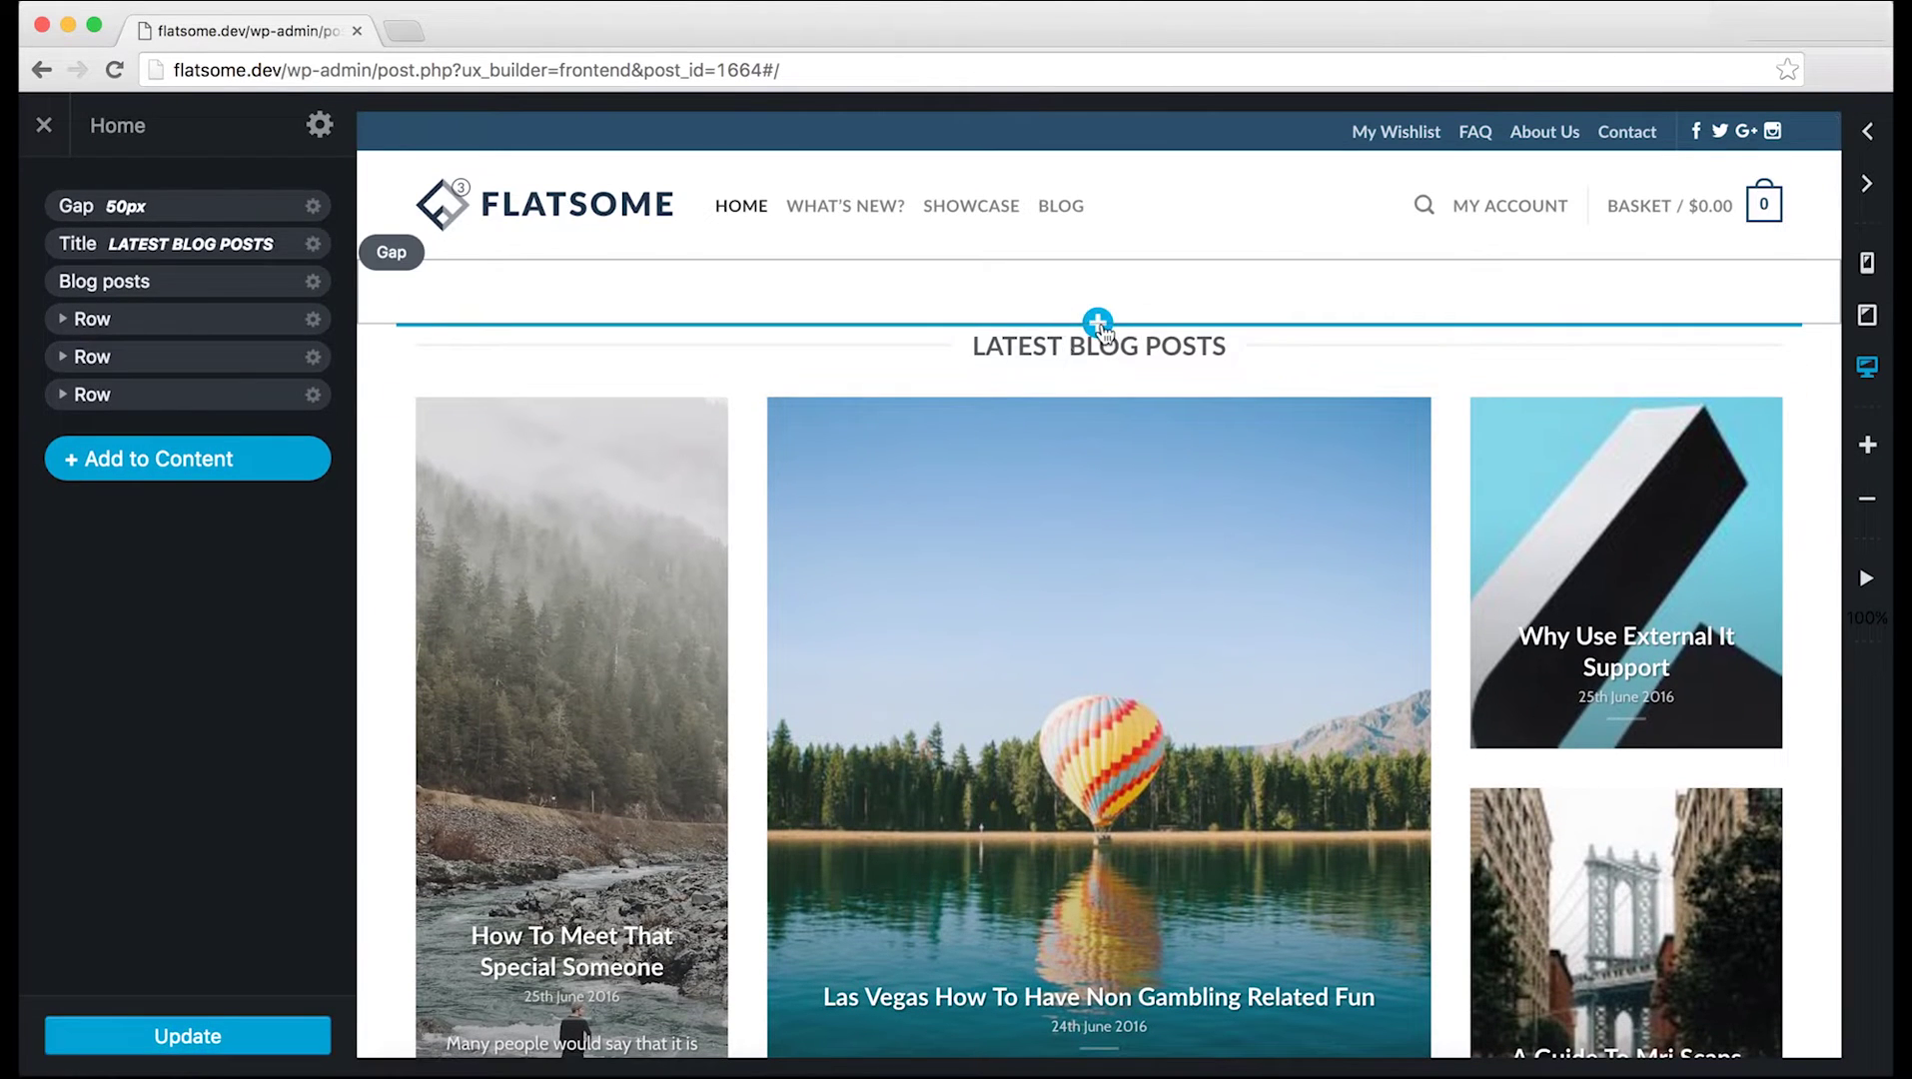
{"action": "left_click", "coordinate": [1098, 323]}
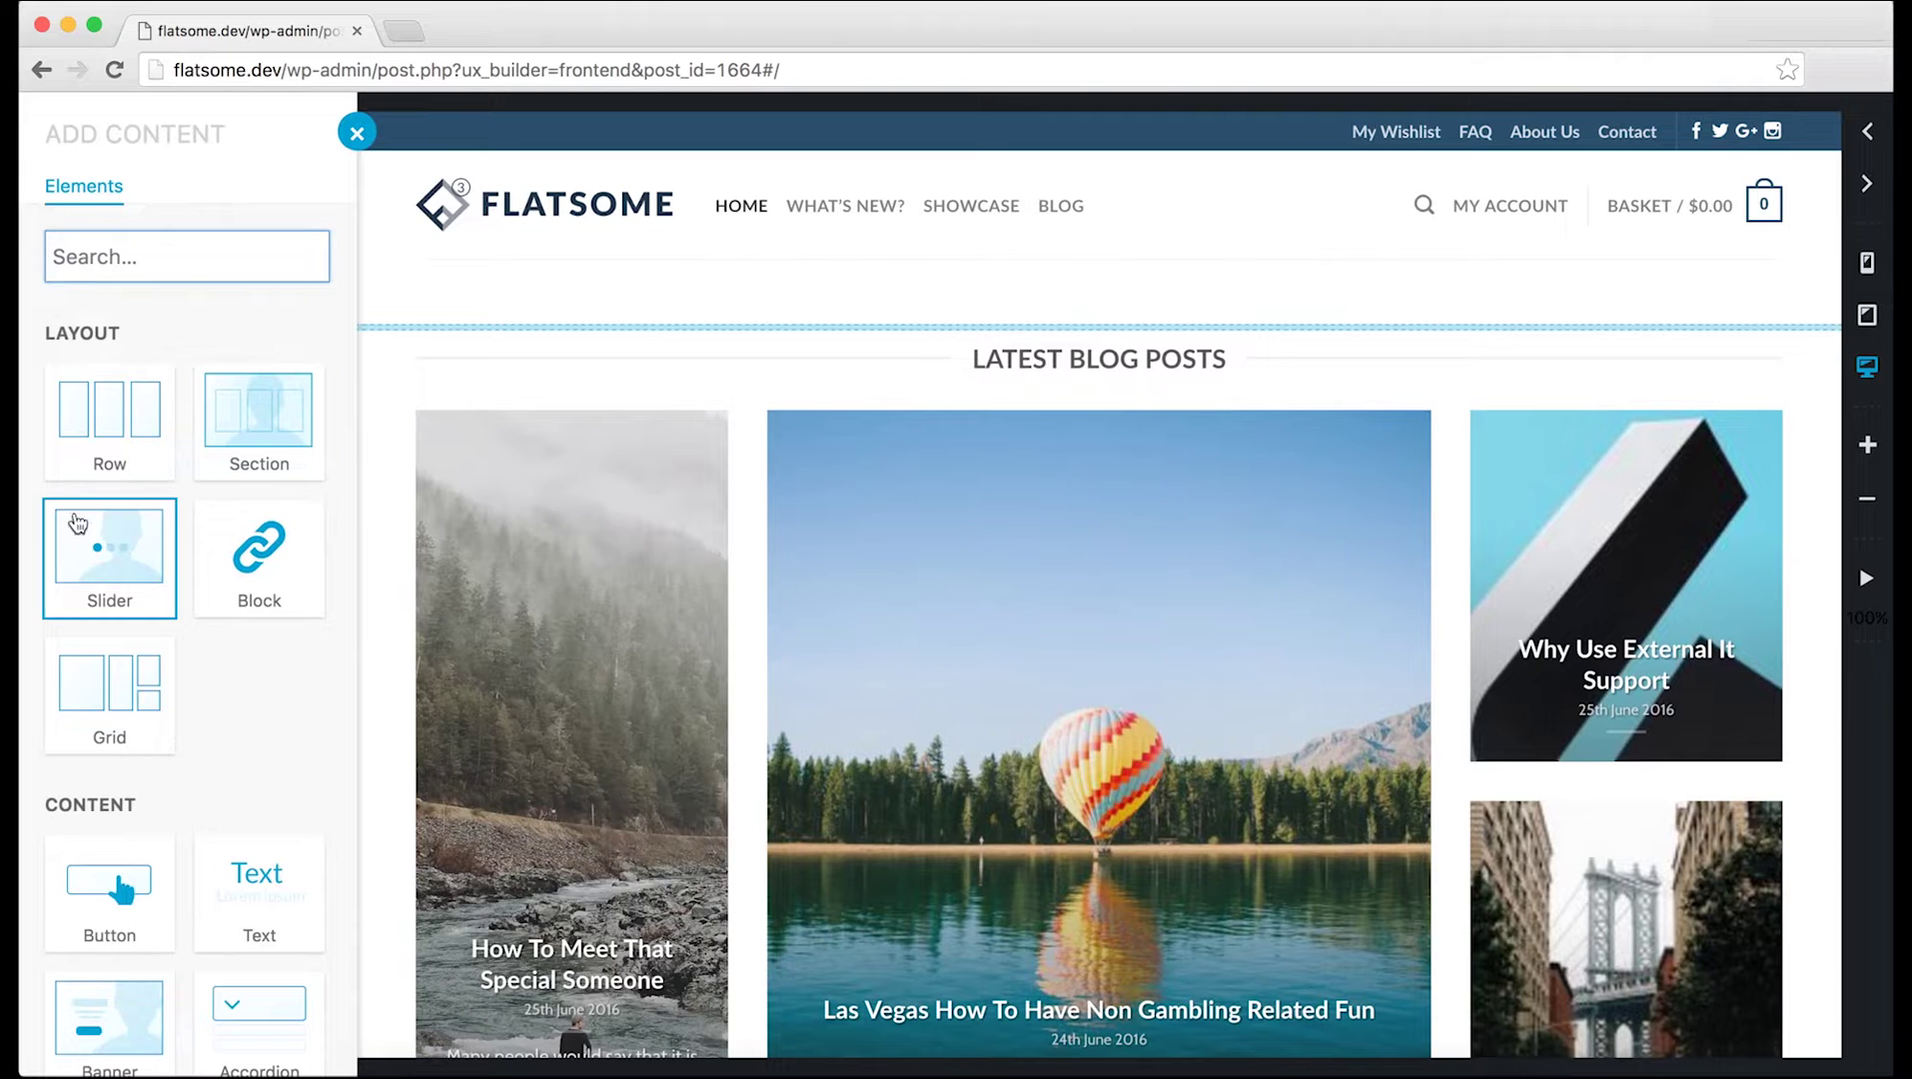
{"action": "left_click", "coordinate": [127, 559]}
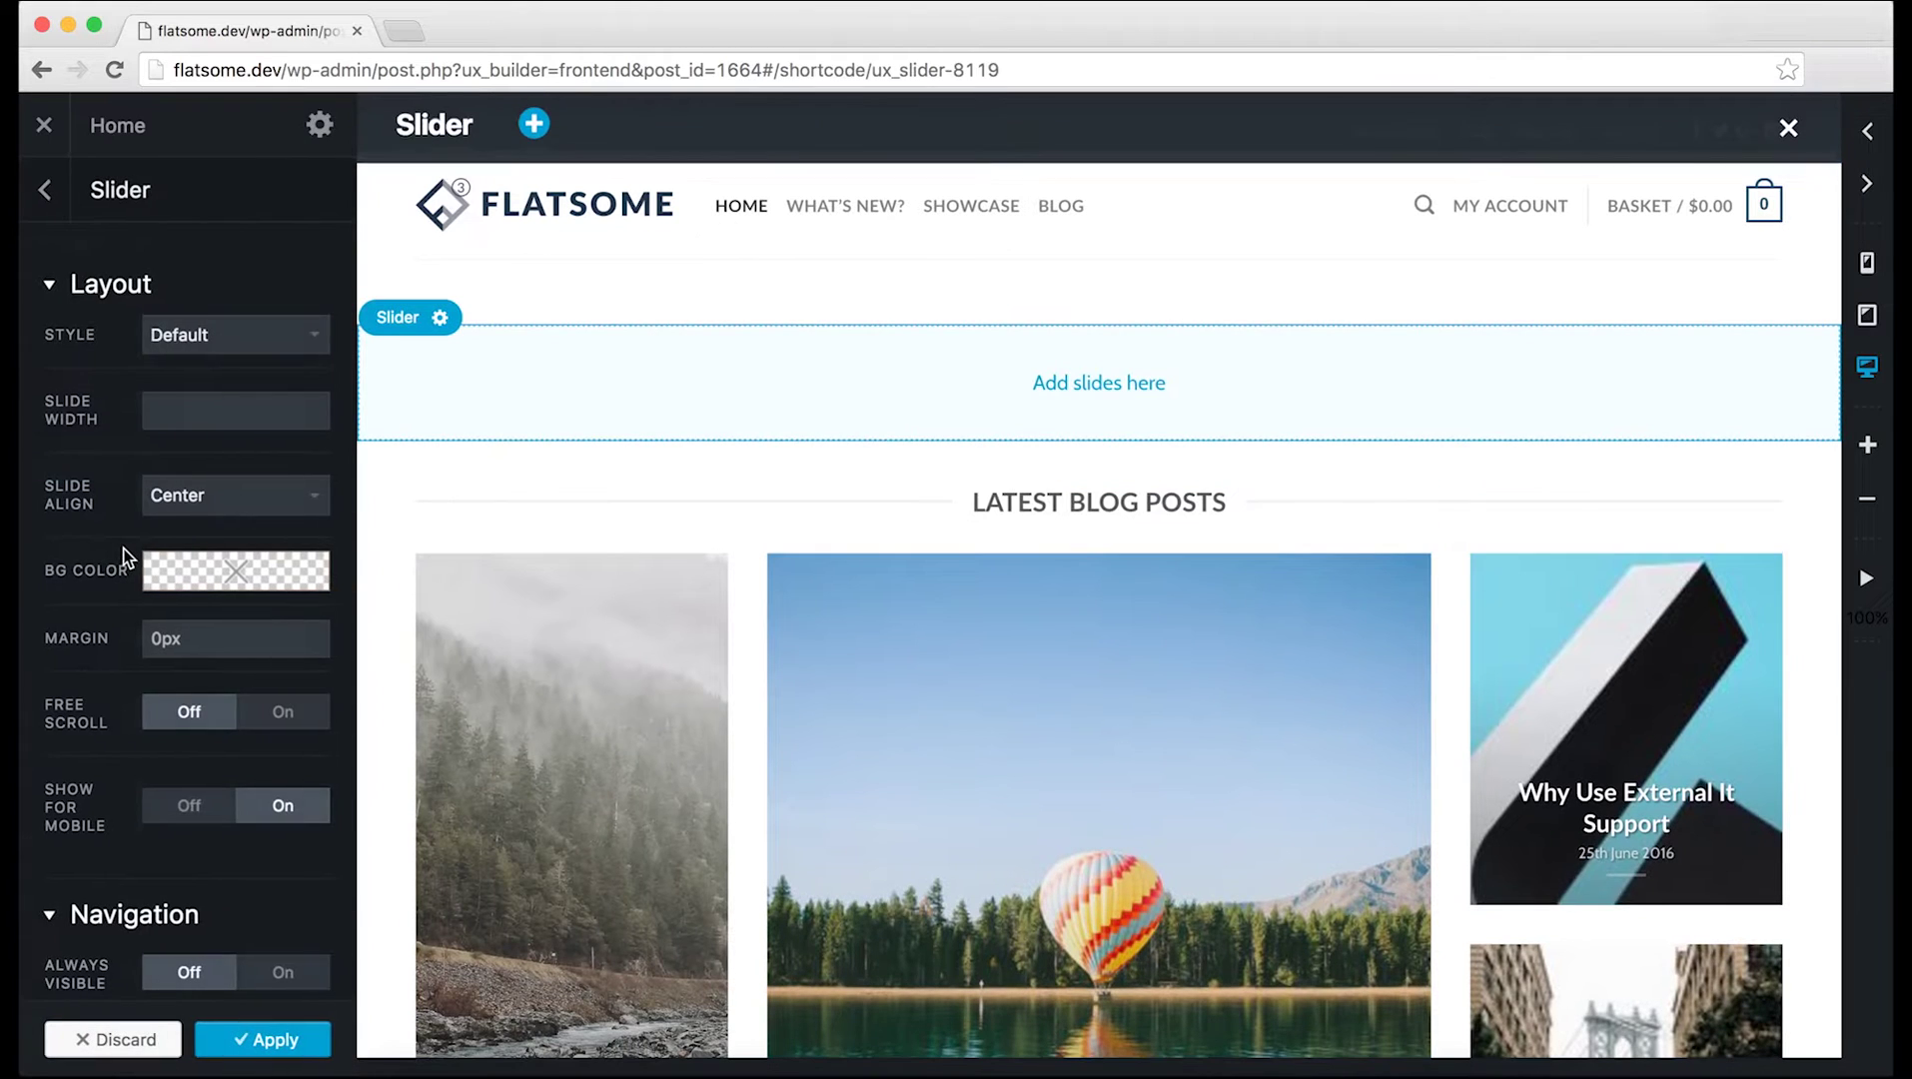
{"action": "scroll", "coordinate": [233, 470], "scroll_direction": "down", "scroll_amount": 7}
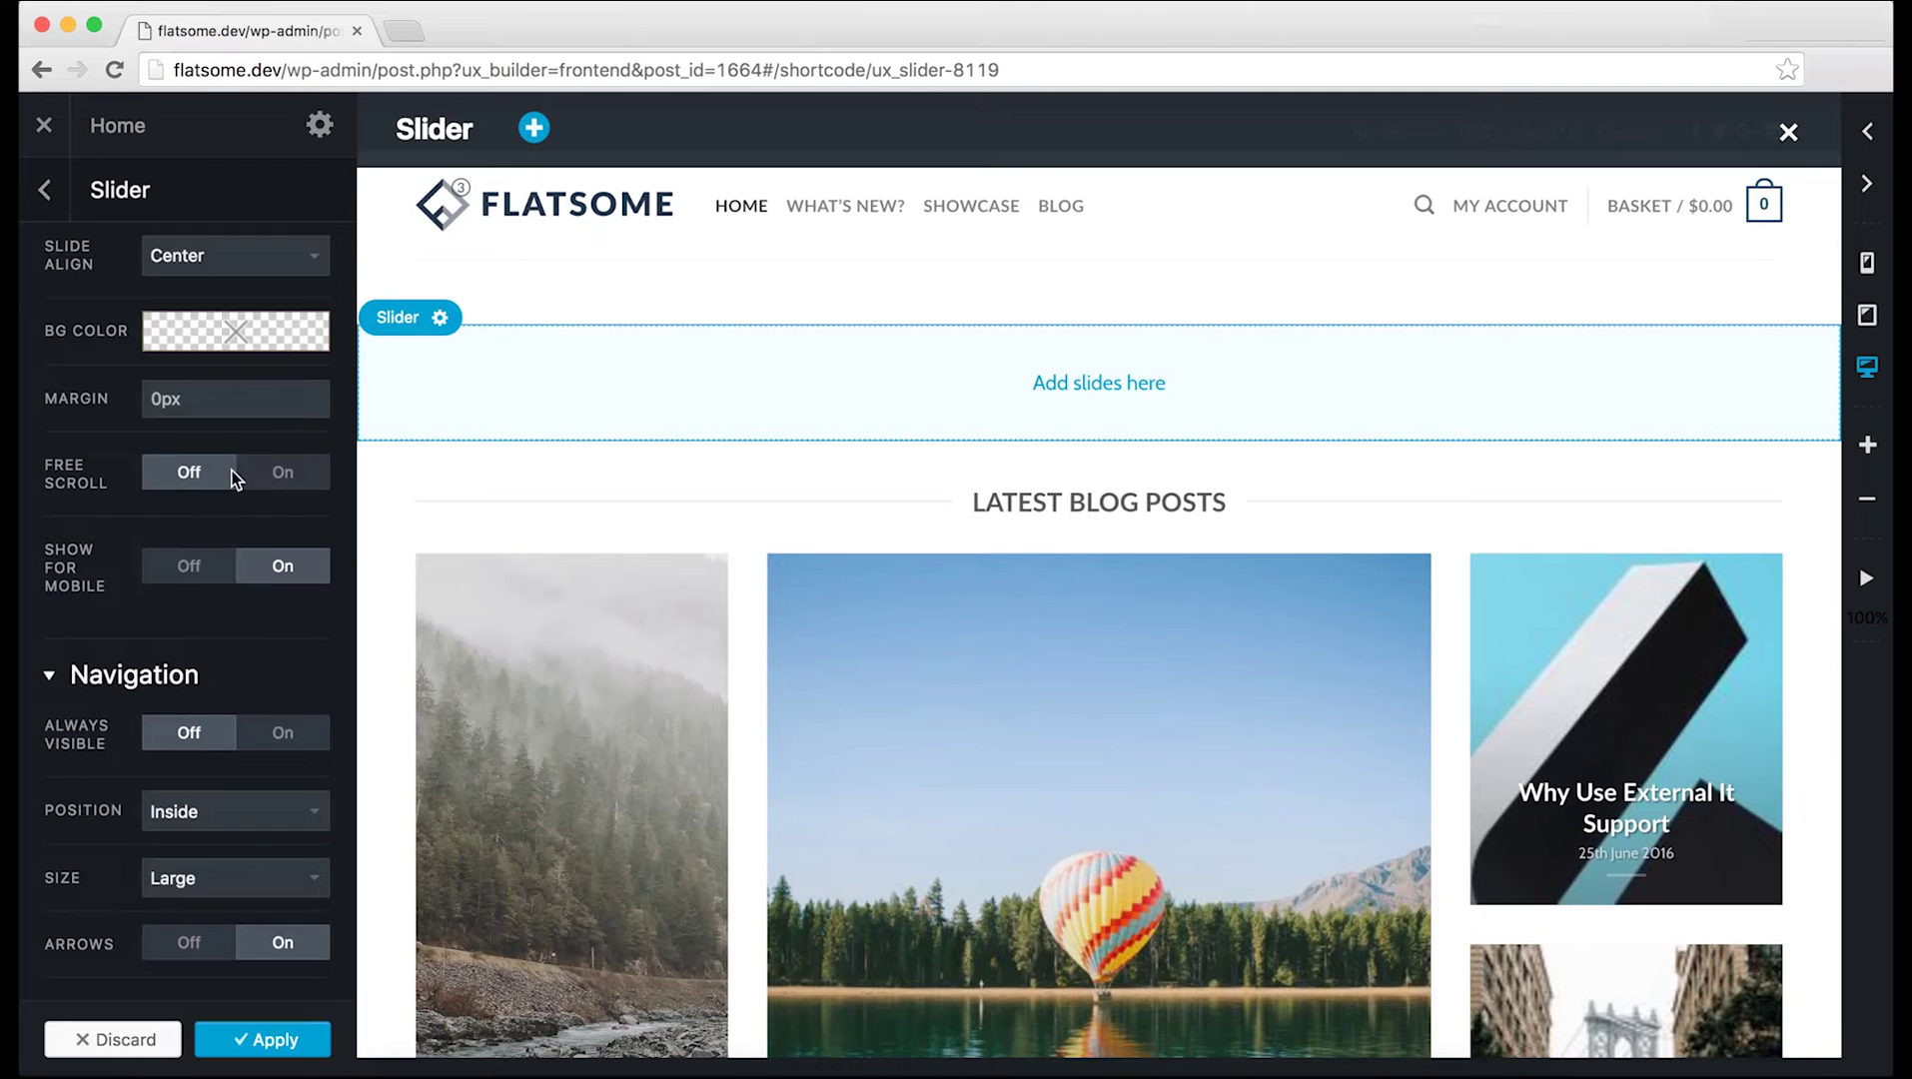
{"action": "scroll", "coordinate": [225, 430], "scroll_direction": "down", "scroll_amount": 2}
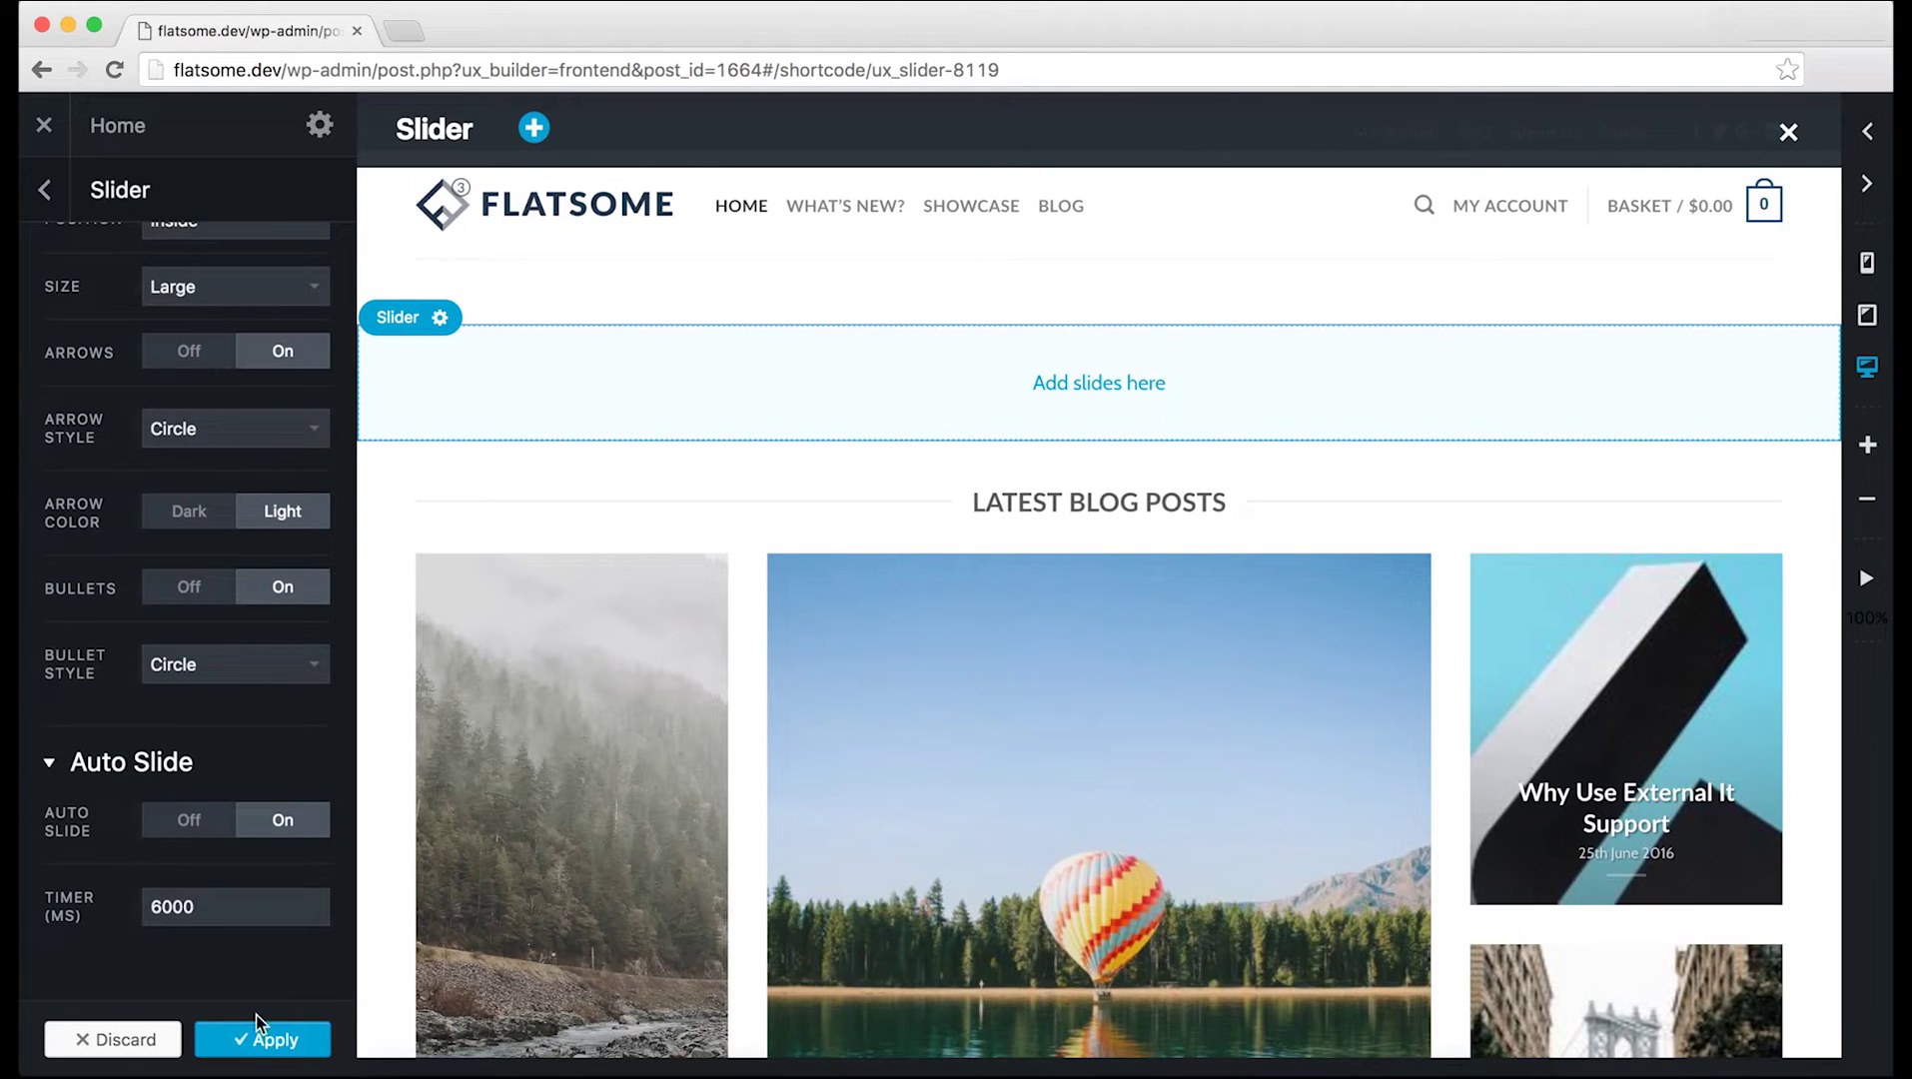
Step: Apply the new slider's settings and add a Banner as its first slide
{"action": "left_click", "coordinate": [257, 1045]}
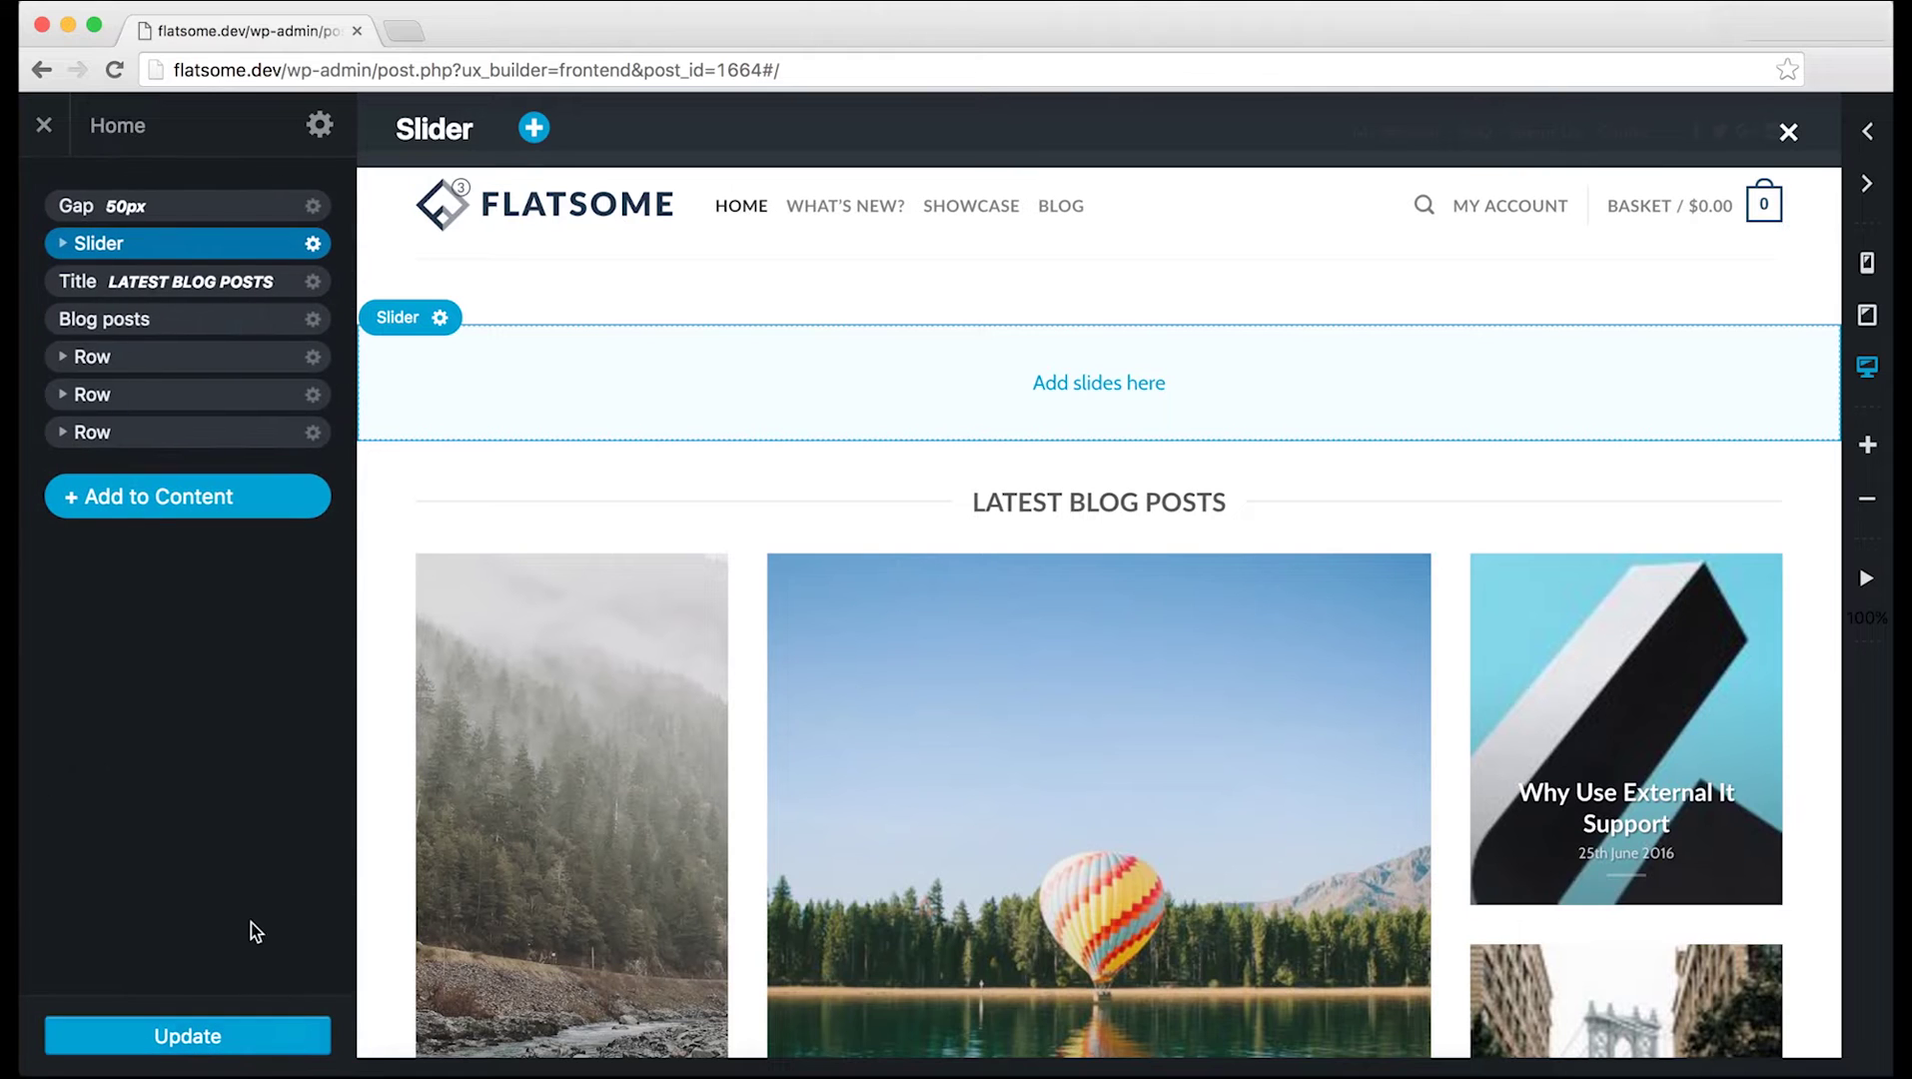
{"action": "left_click", "coordinate": [1099, 380]}
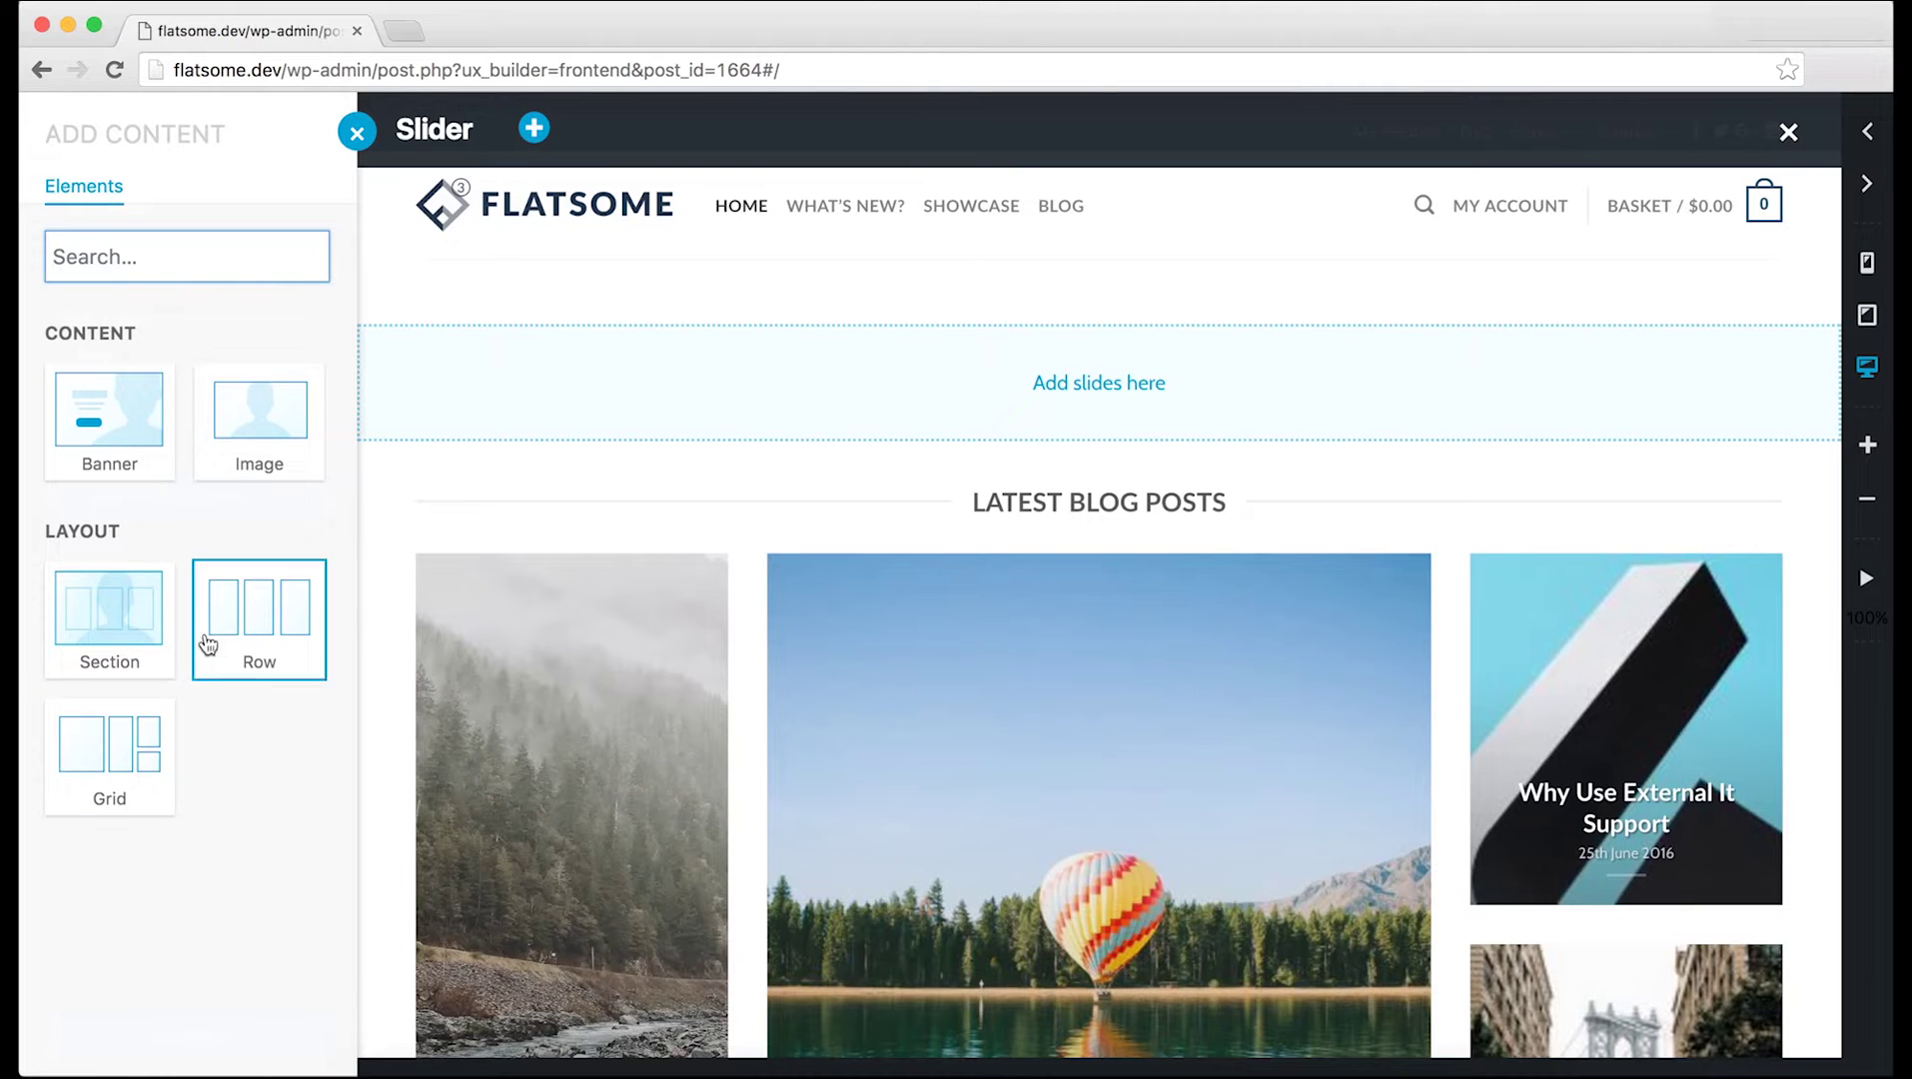
{"action": "left_click", "coordinate": [134, 421]}
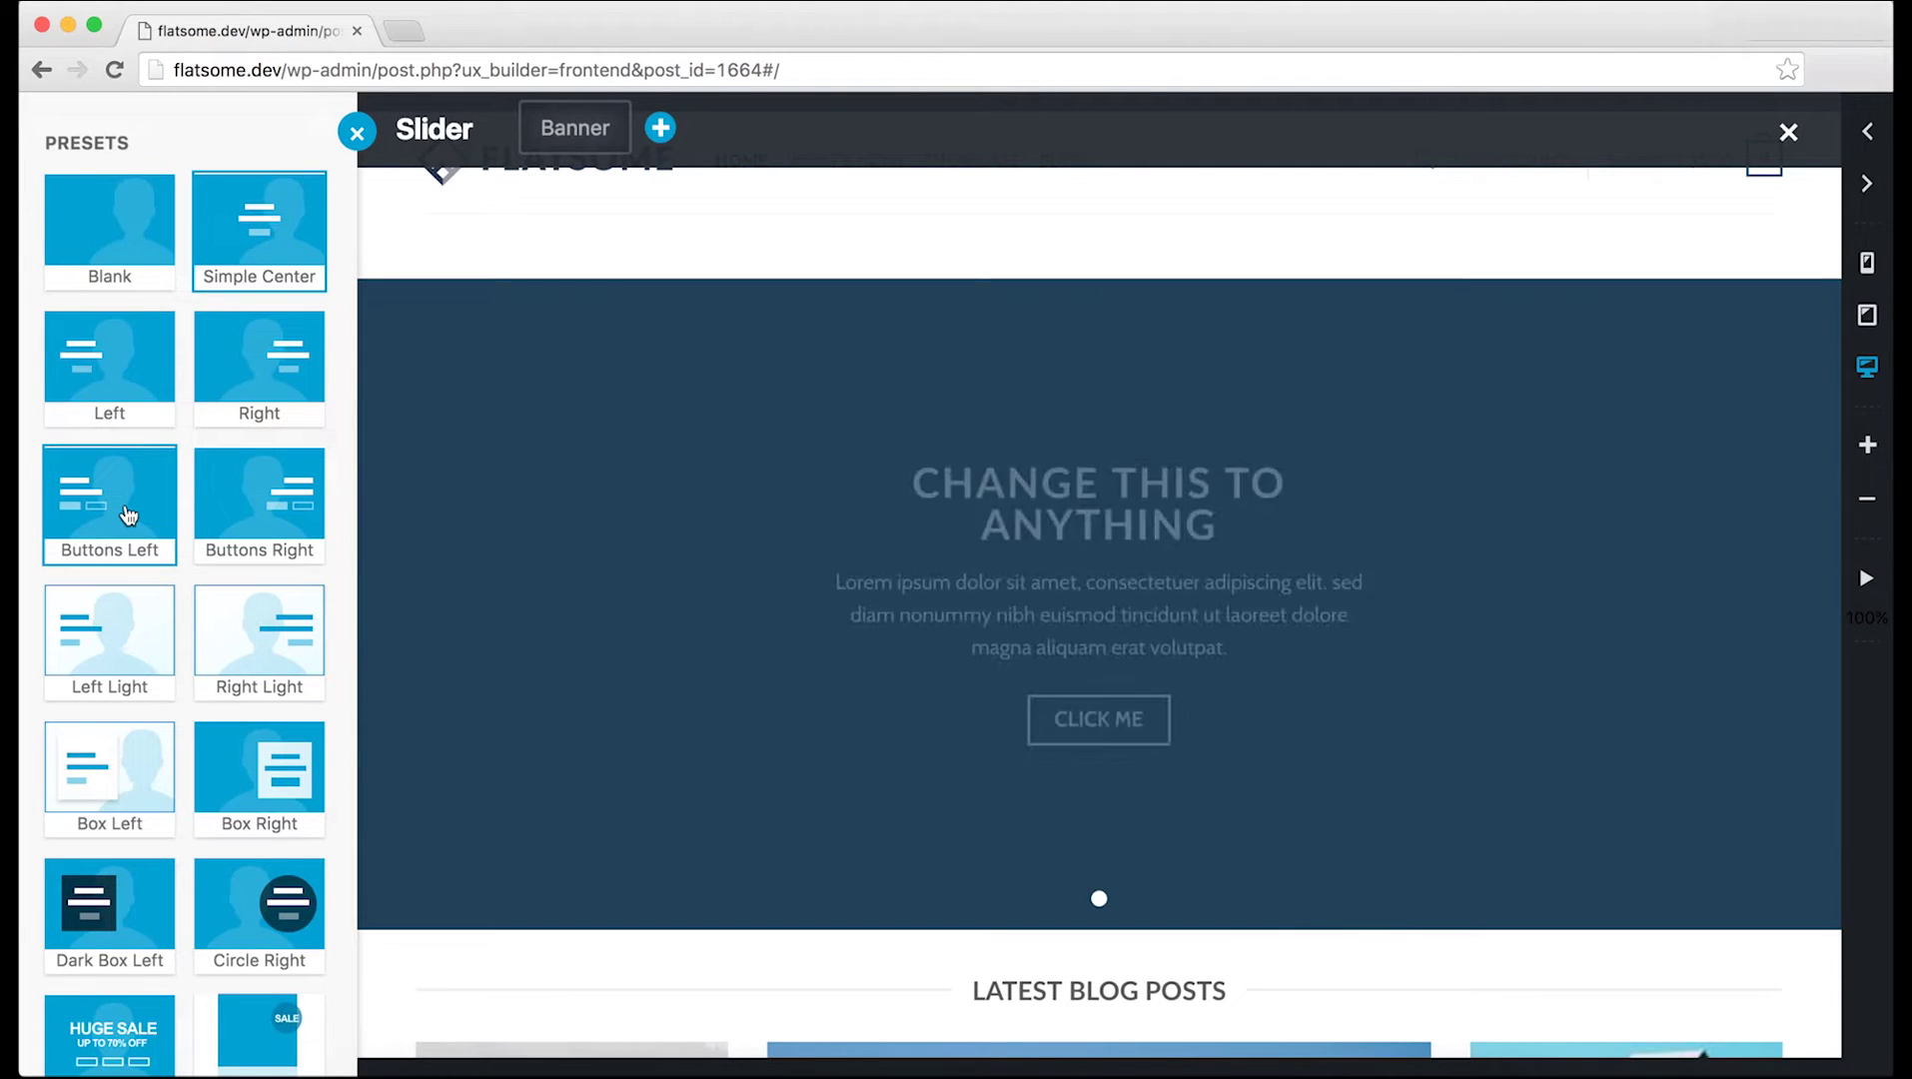
Step: Try the Buttons Left, Right Light and Dark Box Left presets, then apply Huge Sale
{"action": "left_click", "coordinate": [150, 529]}
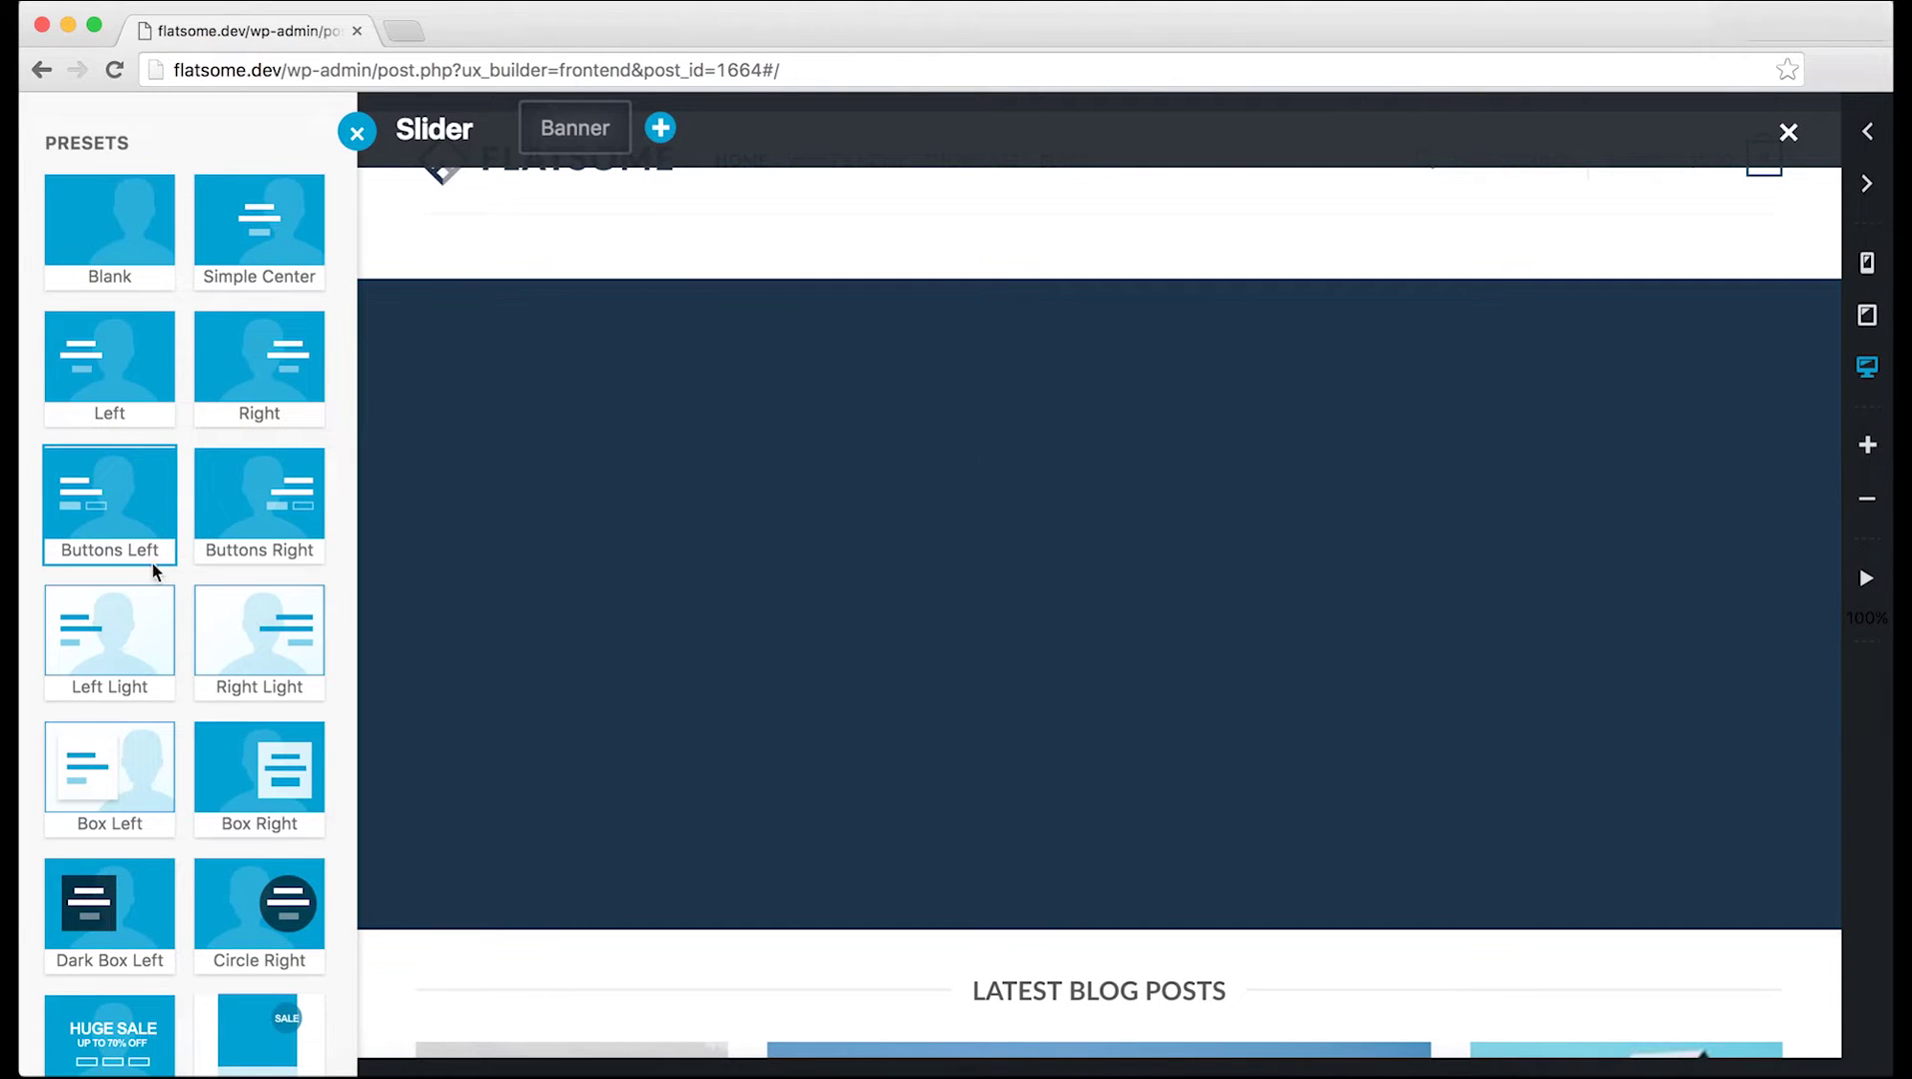
{"action": "left_click", "coordinate": [285, 686]}
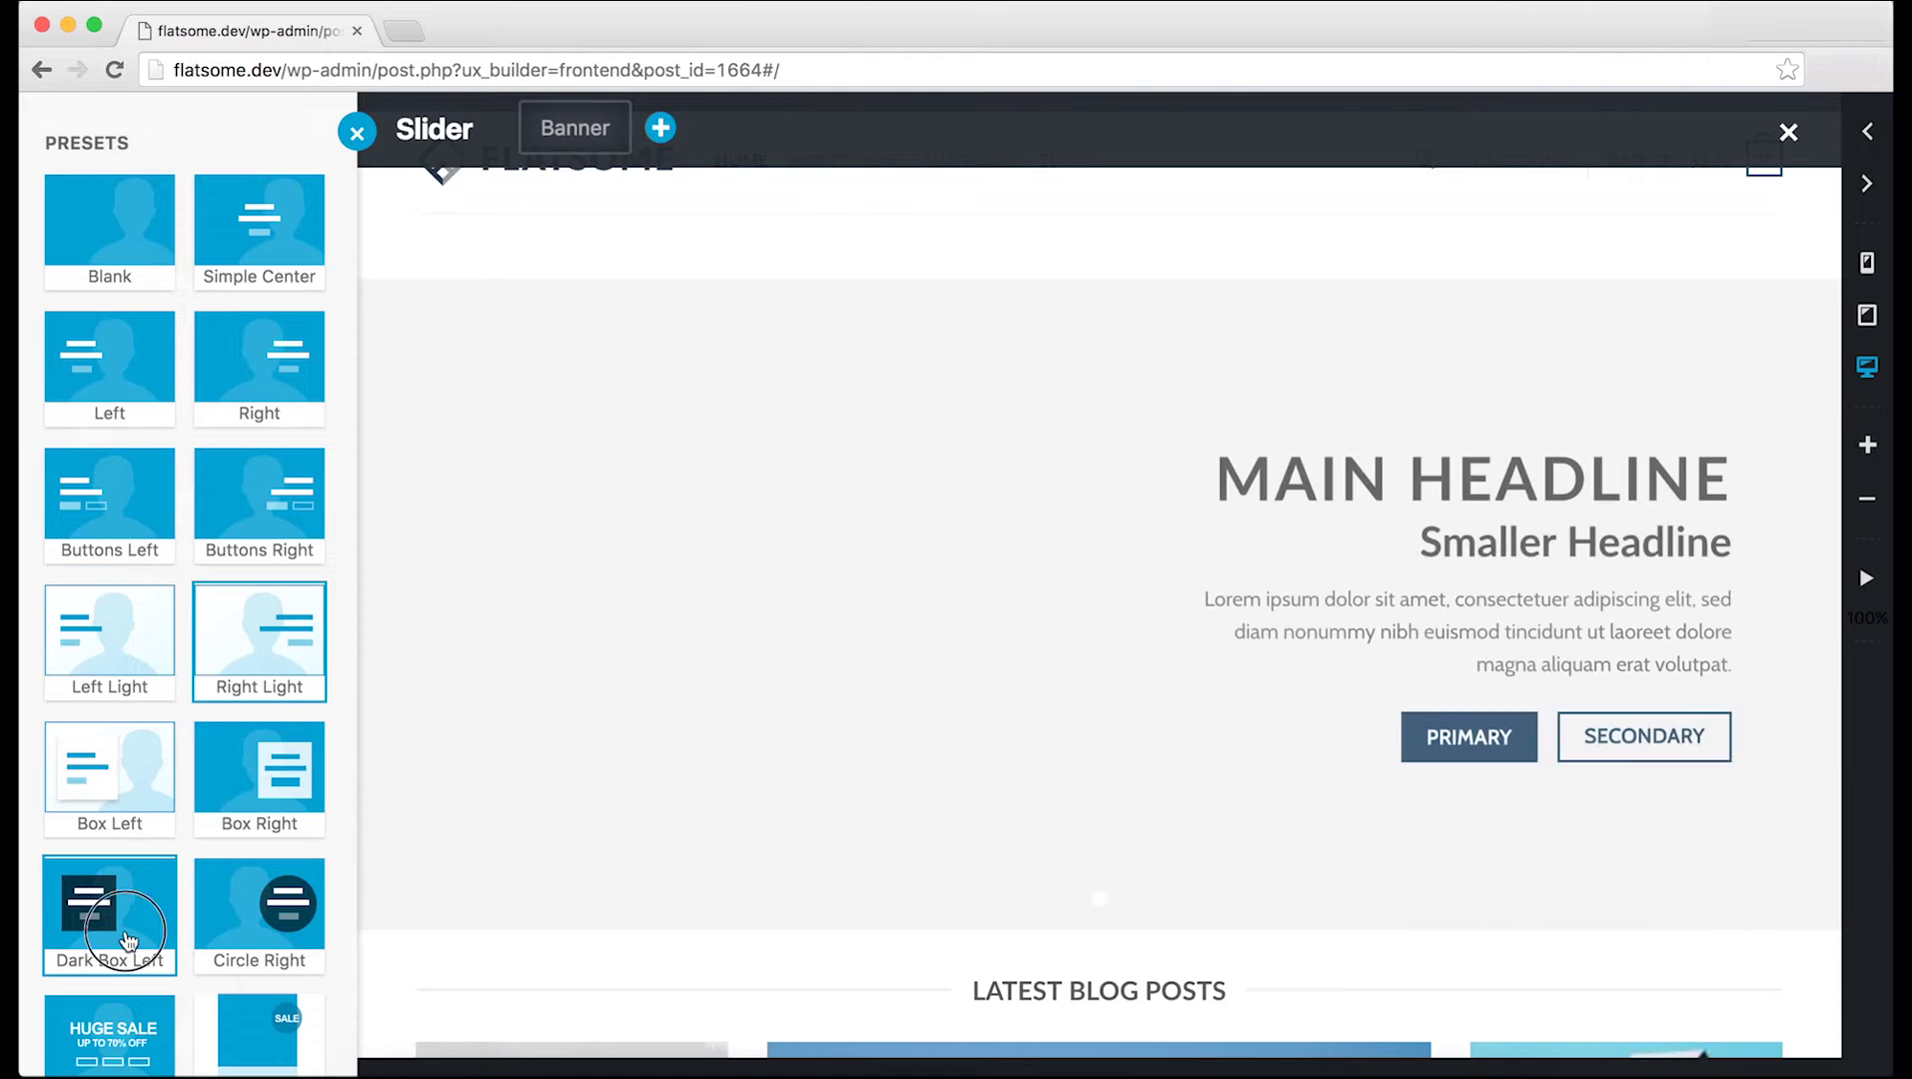
{"action": "left_click", "coordinate": [135, 935]}
{"action": "scroll", "coordinate": [137, 931], "scroll_direction": "down", "scroll_amount": 2}
{"action": "left_click", "coordinate": [137, 931]}
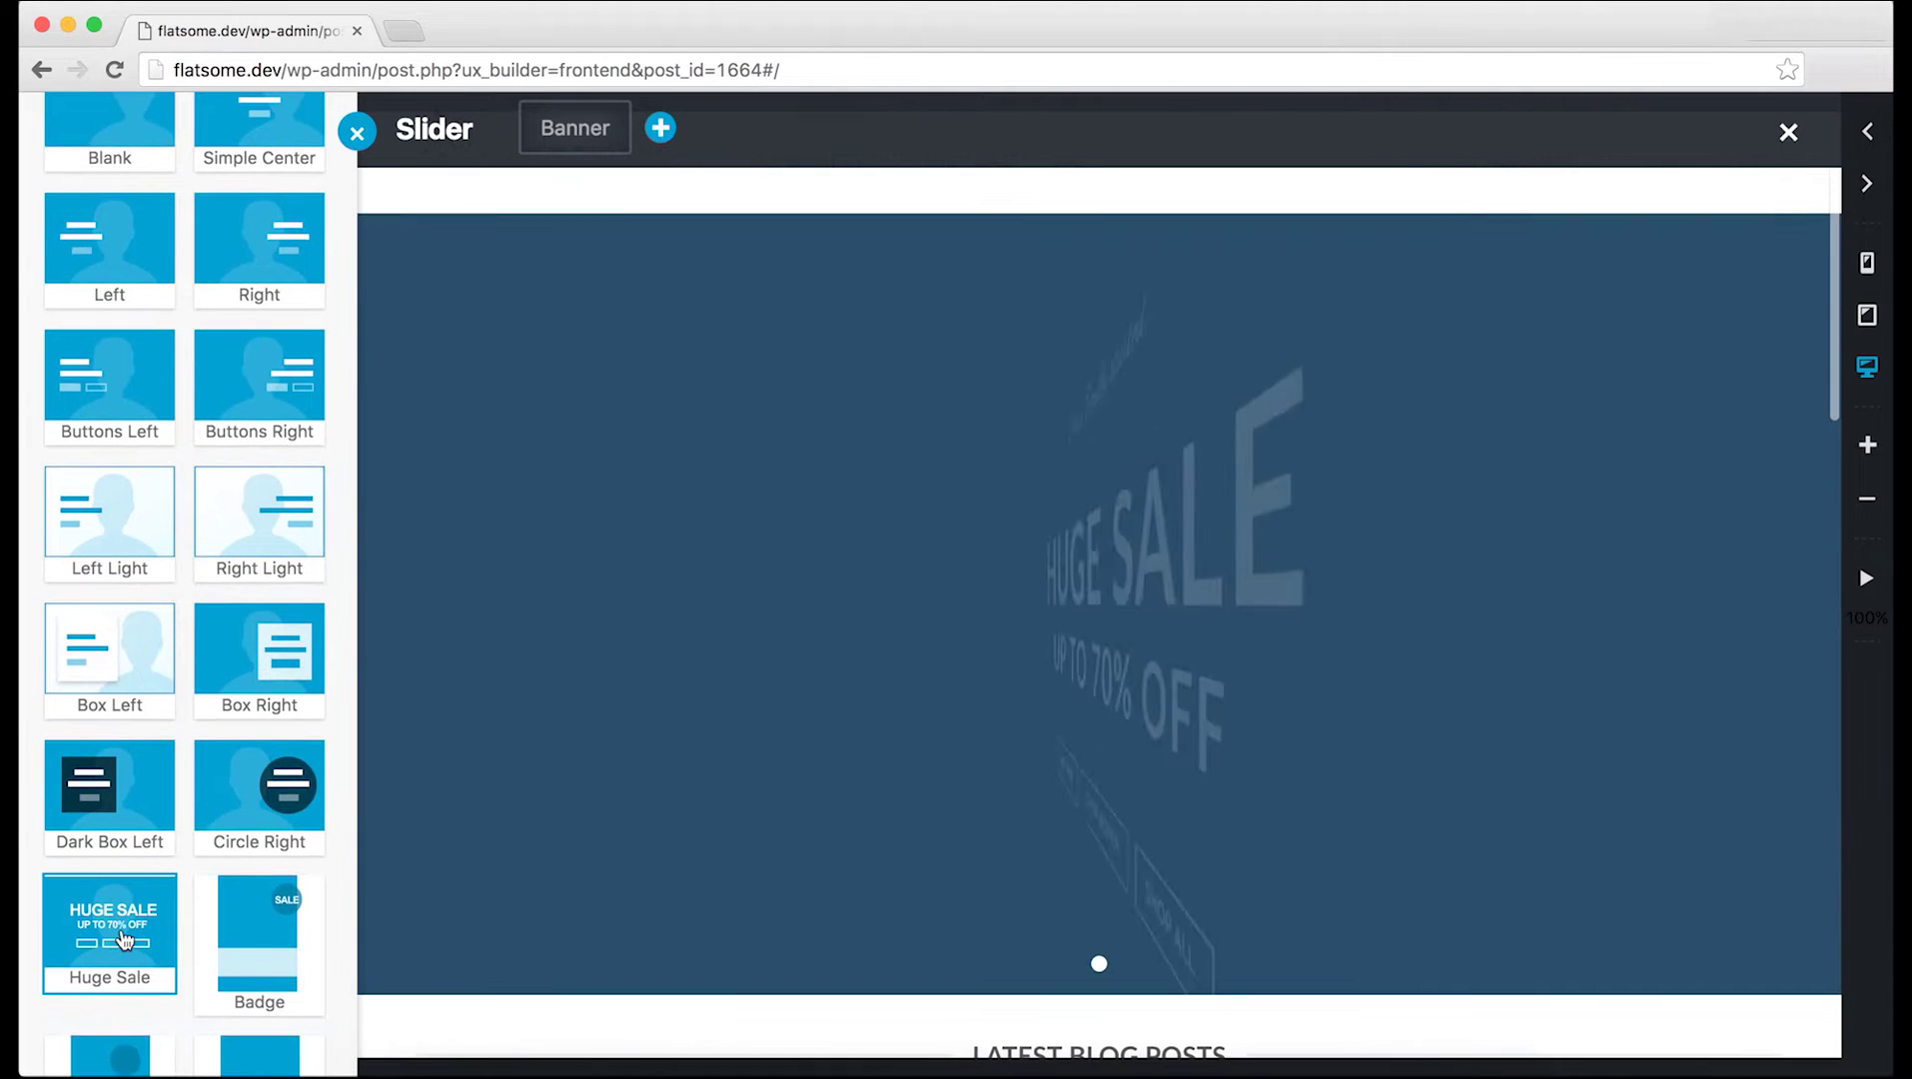
Step: Reduce the banner height to 600px and keep the slide effect at None
{"action": "left_click", "coordinate": [357, 136]}
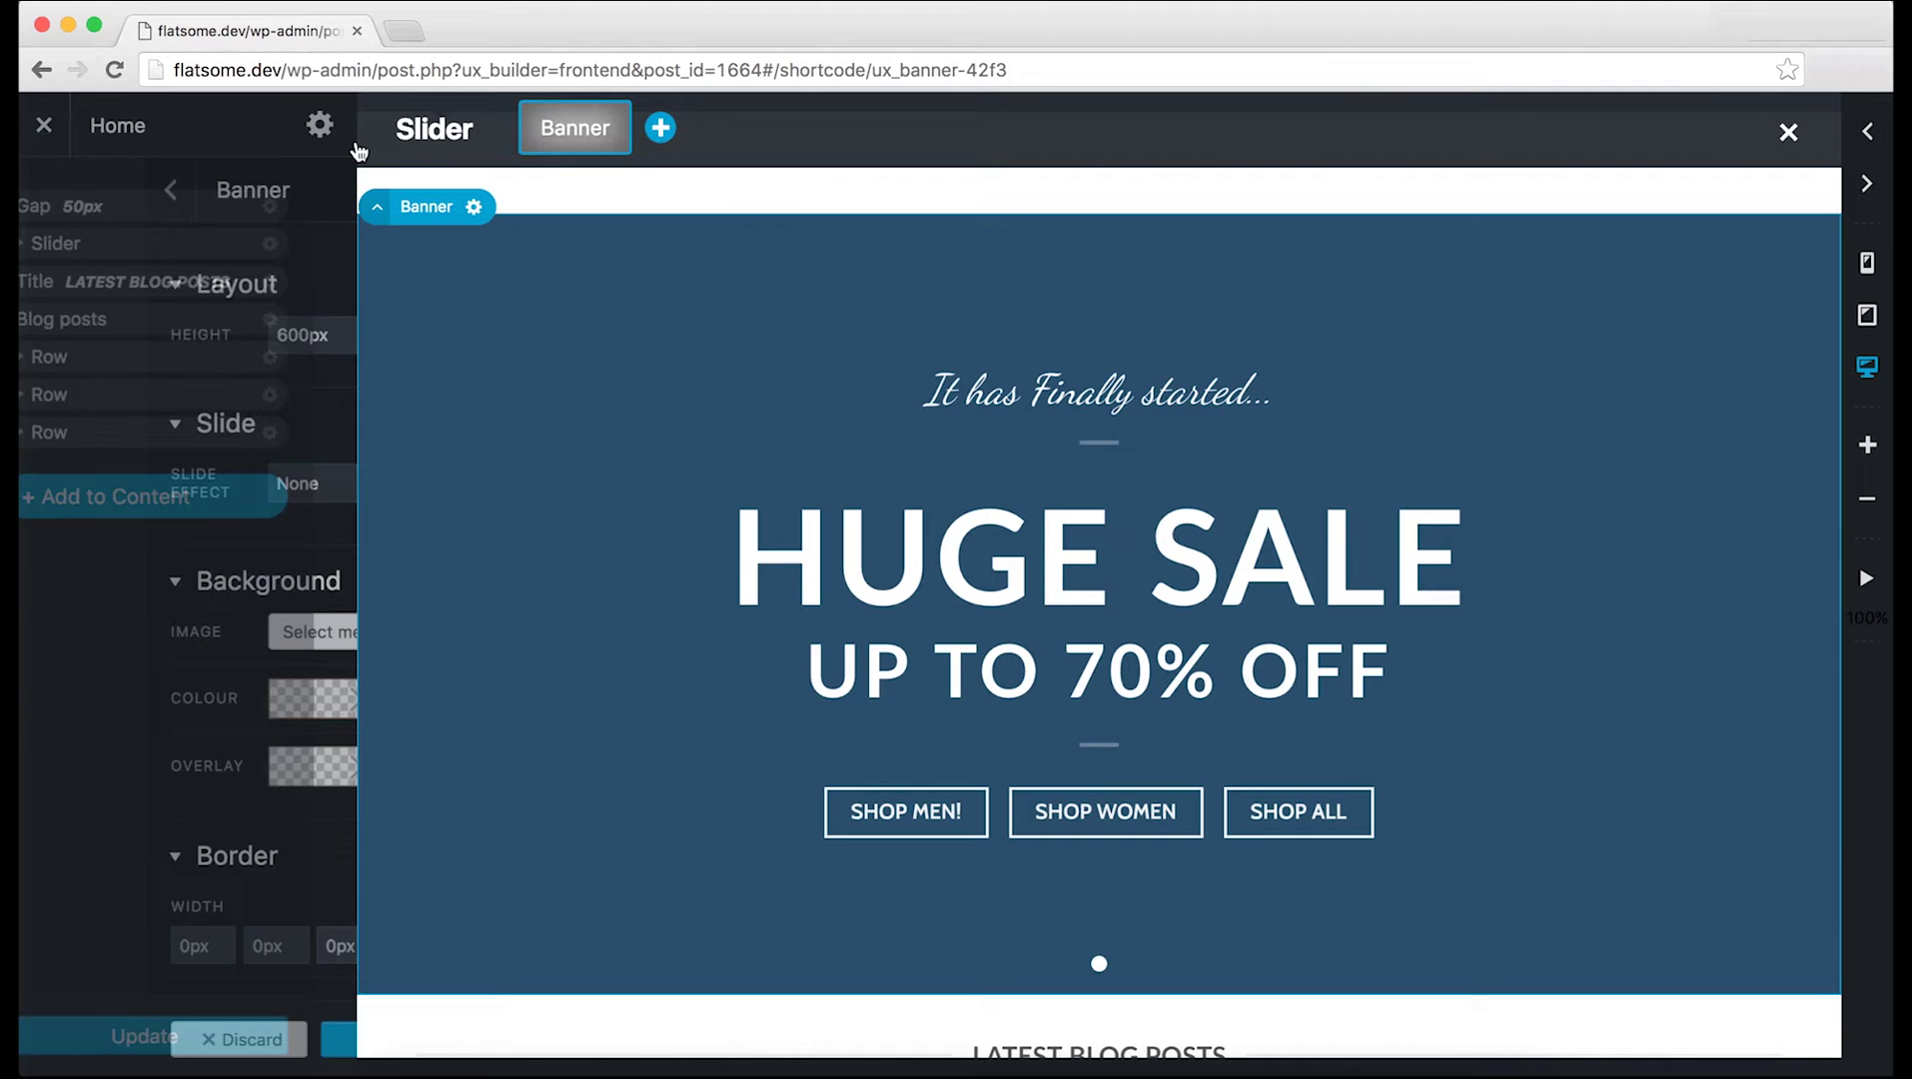
{"action": "left_click", "coordinate": [195, 340]}
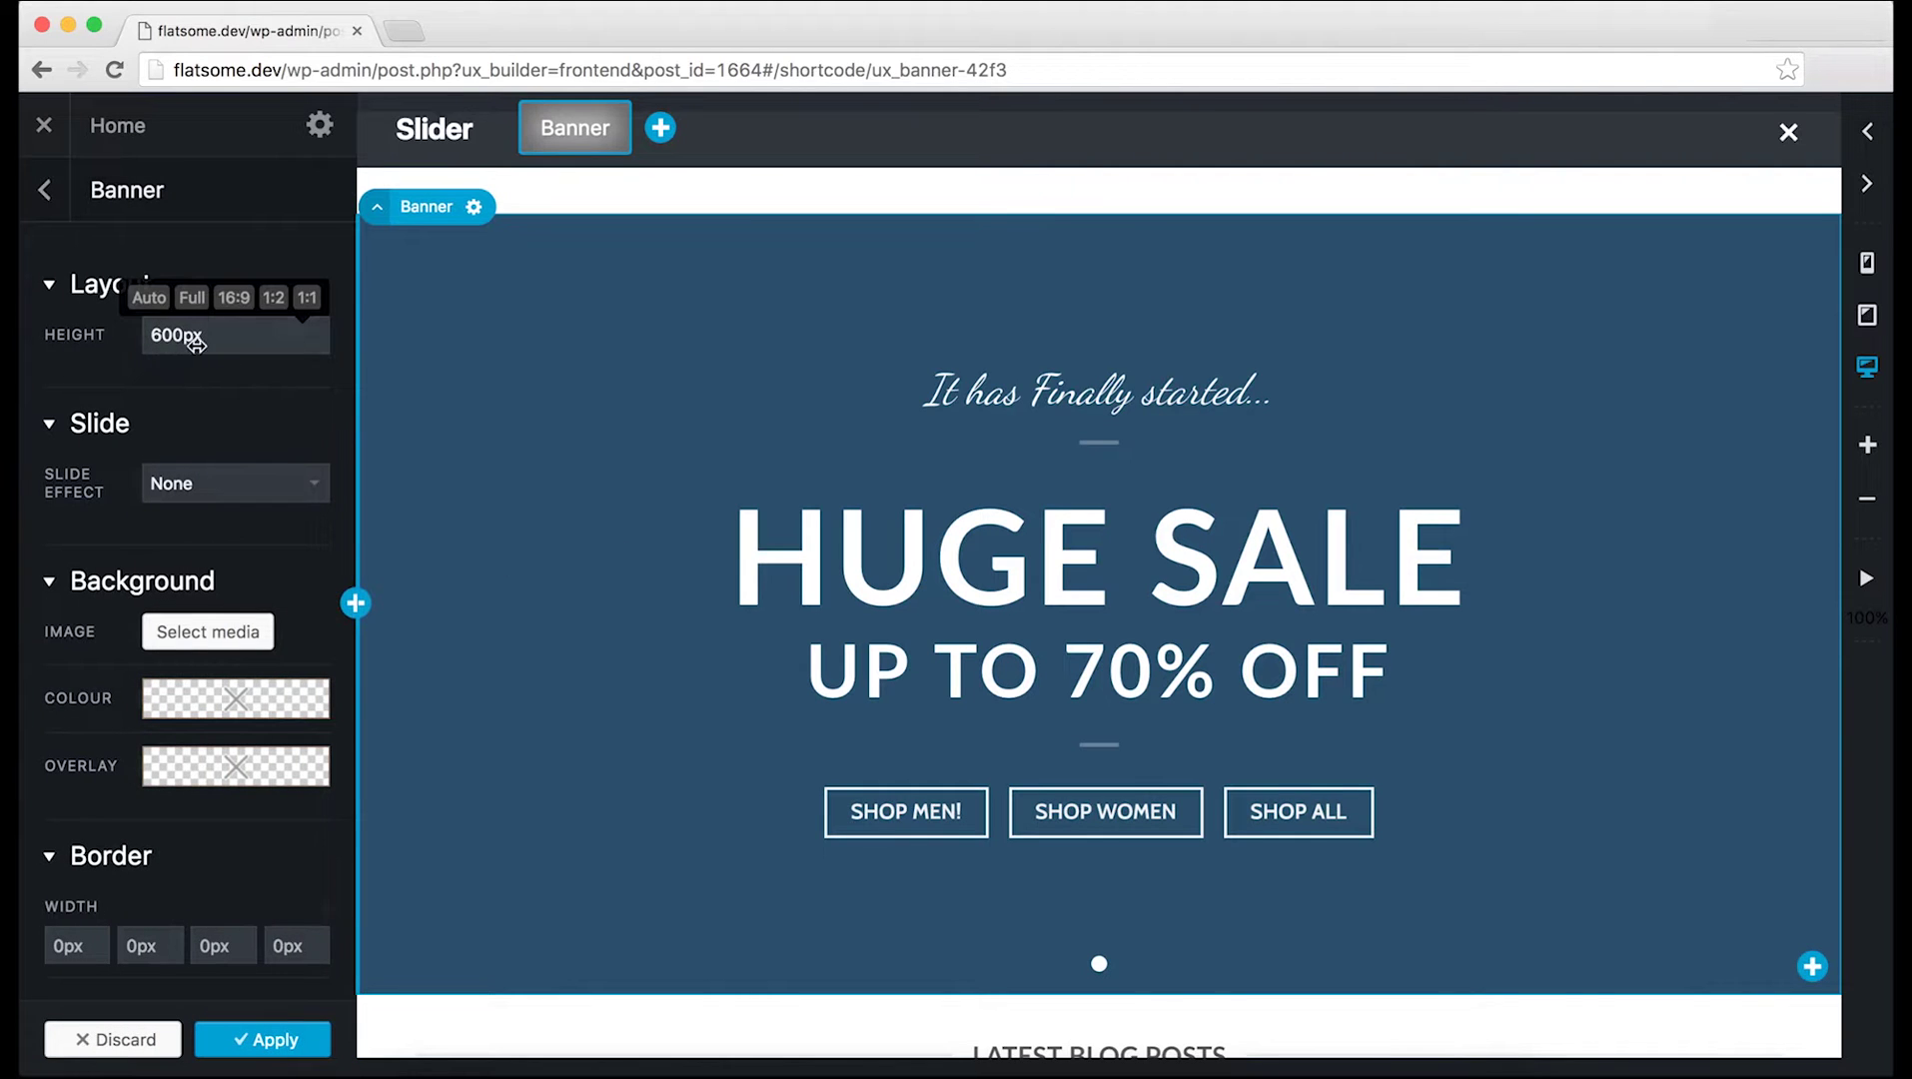
{"action": "mouse_move", "coordinate": [195, 340]}
{"action": "left_mouse_down"}
{"action": "mouse_move", "coordinate": [22, 354]}
{"action": "mouse_move", "coordinate": [333, 363]}
{"action": "mouse_move", "coordinate": [183, 369]}
{"action": "mouse_move", "coordinate": [209, 367]}
{"action": "left_mouse_up"}
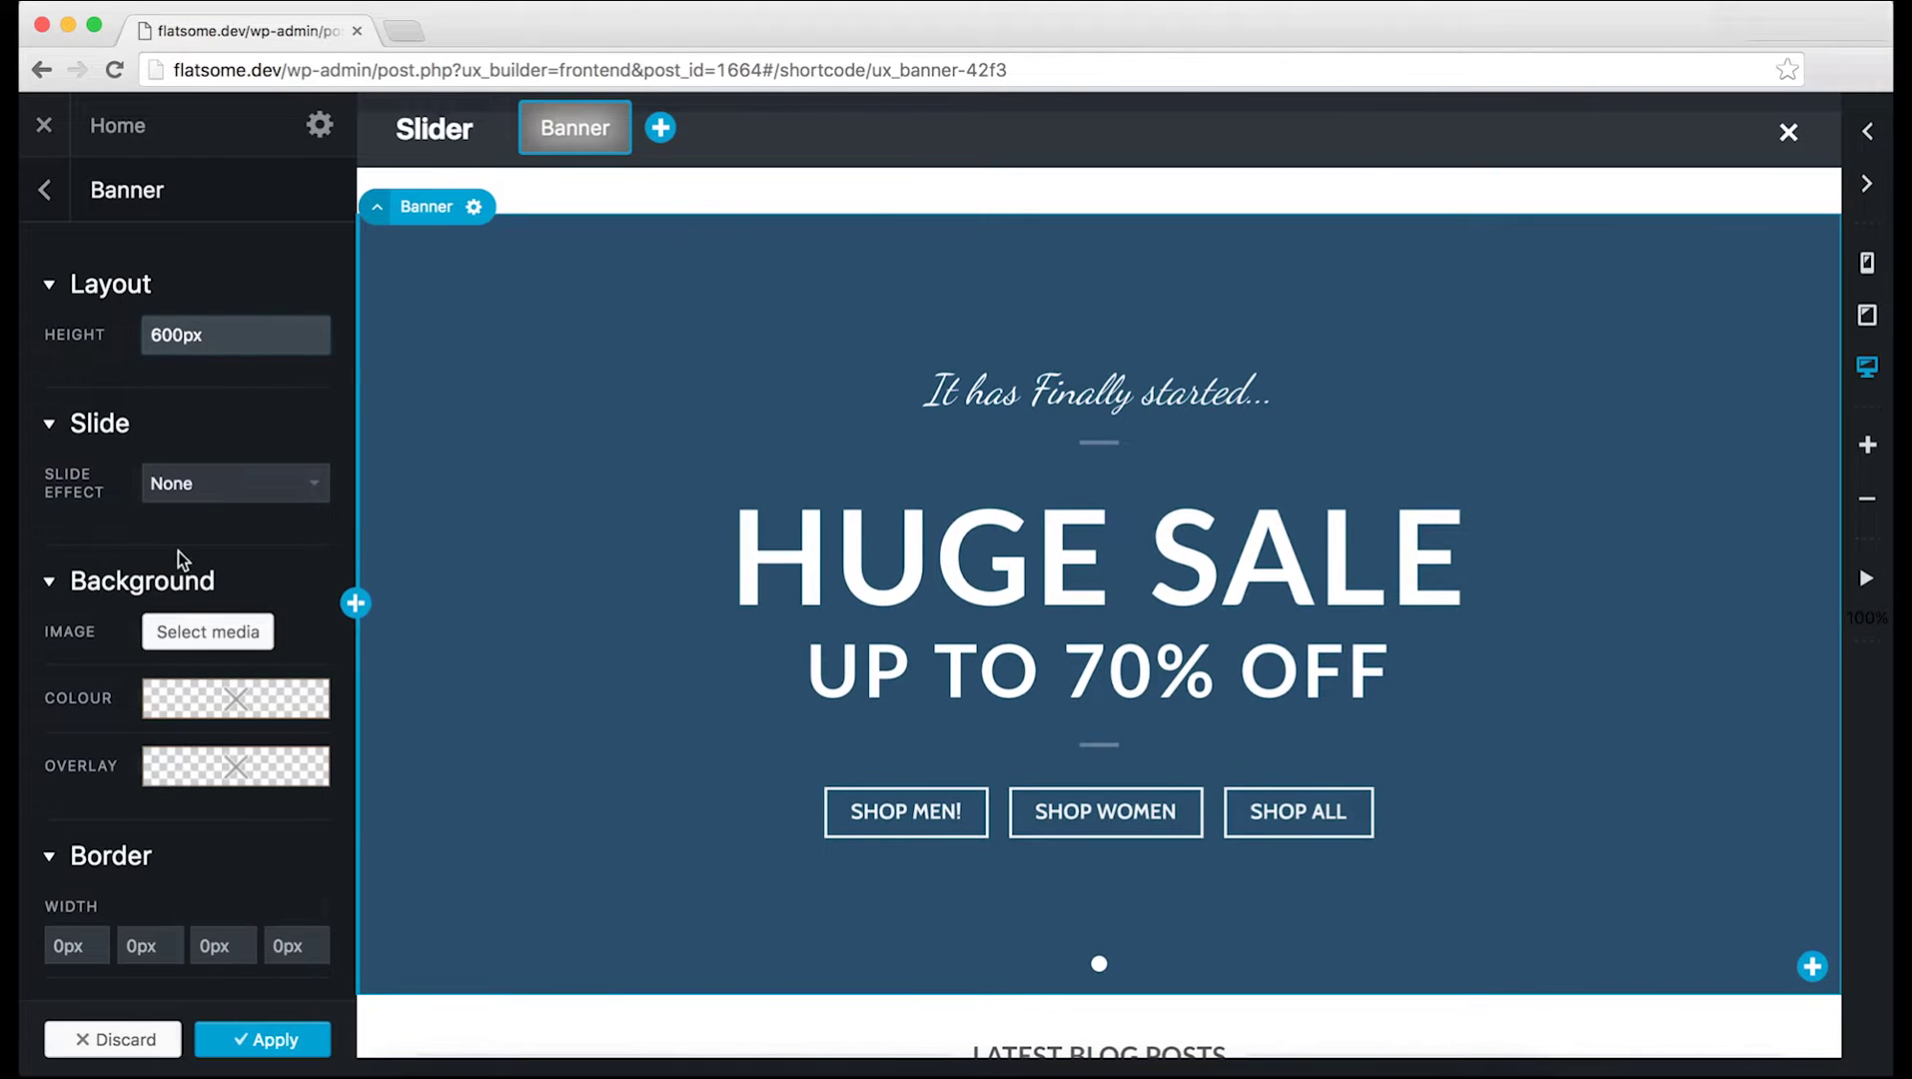
{"action": "left_click", "coordinate": [240, 487]}
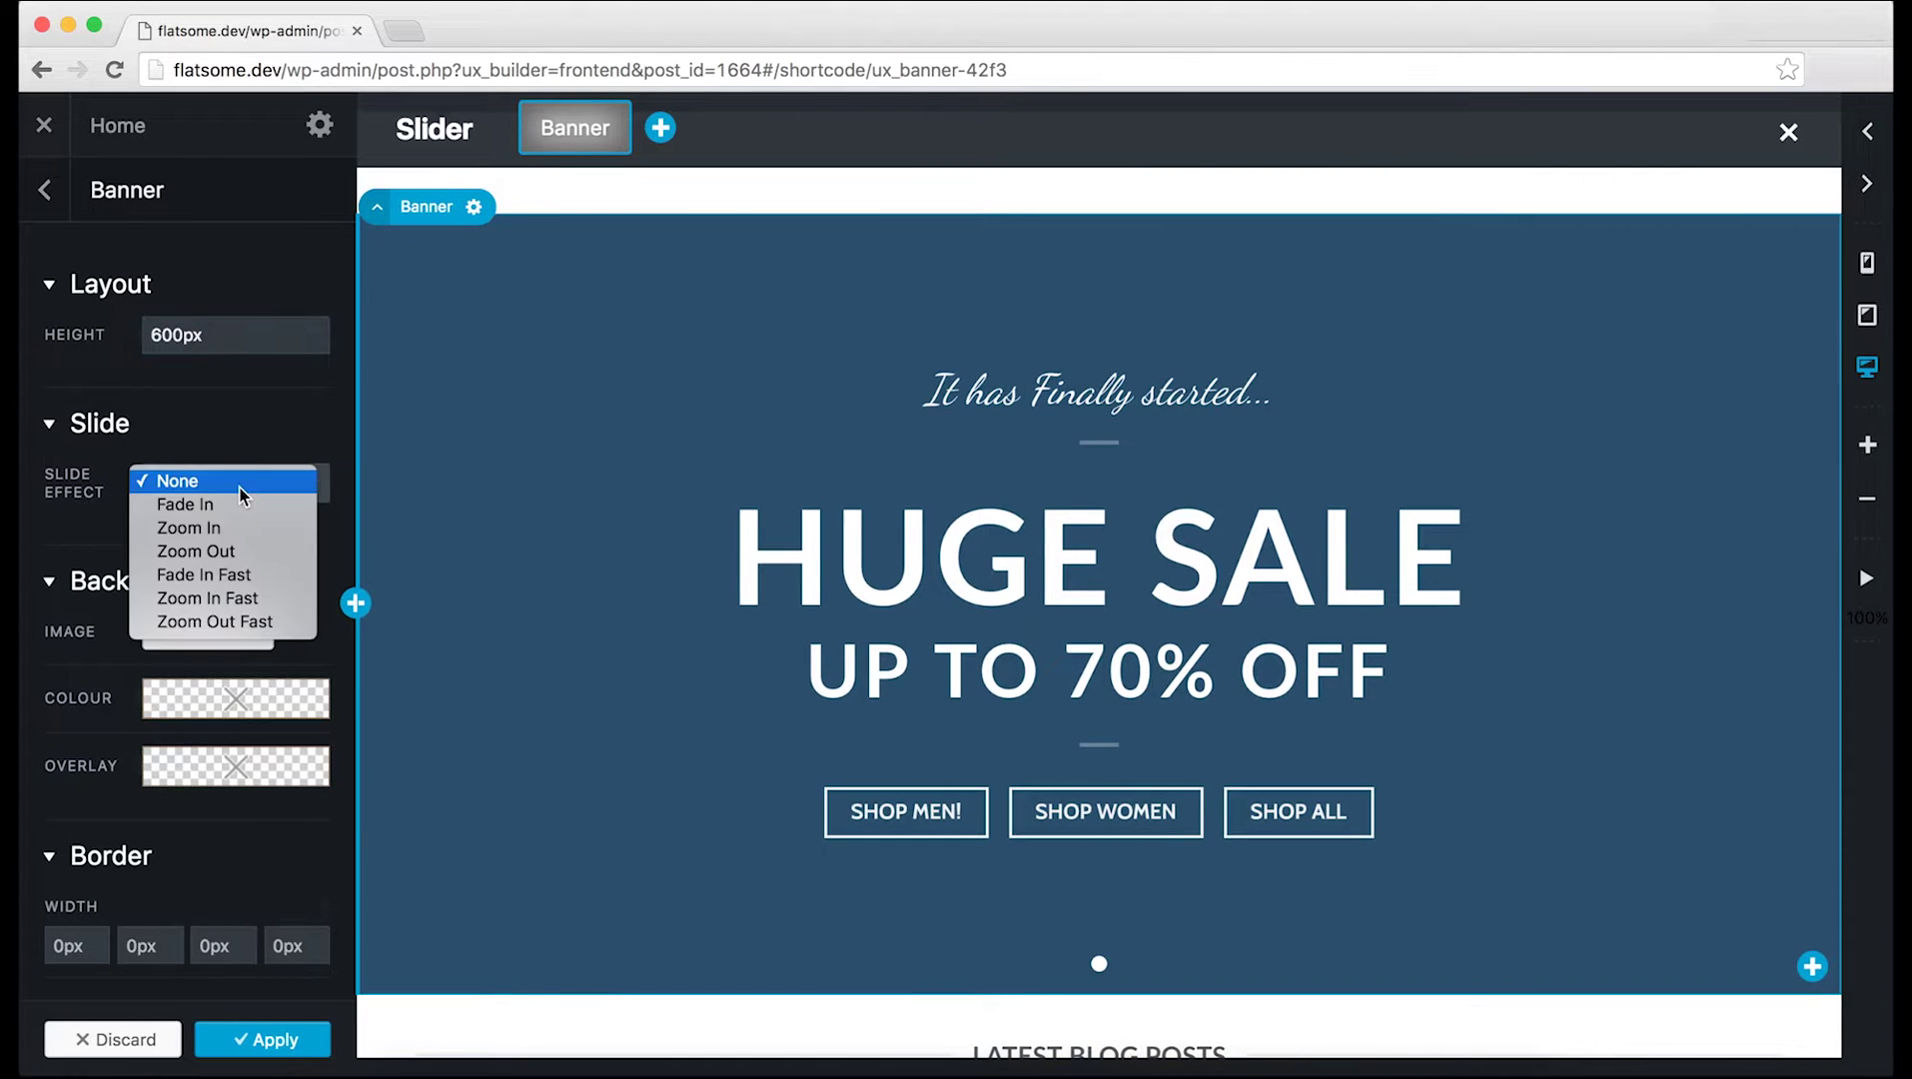
{"action": "left_click", "coordinate": [215, 404]}
{"action": "scroll", "coordinate": [215, 404], "scroll_direction": "down", "scroll_amount": 5}
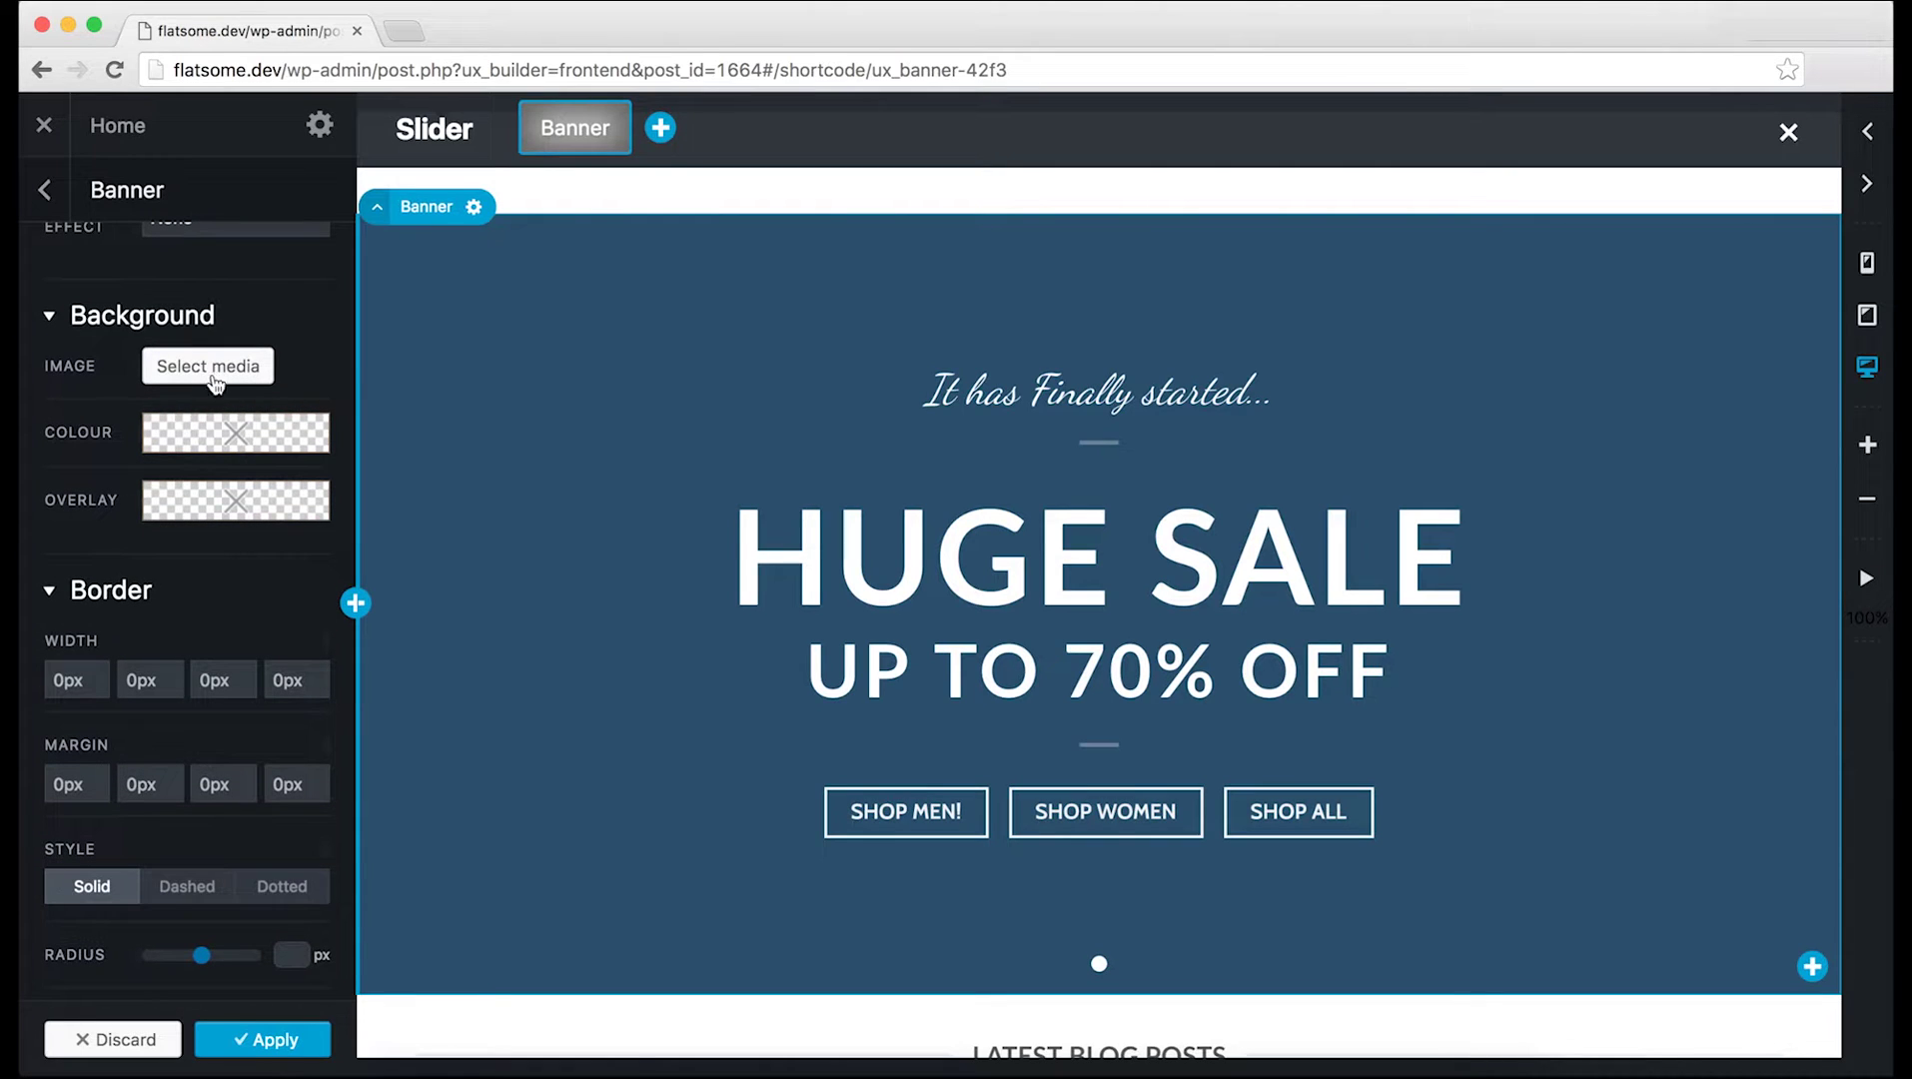
Step: Try white, black and blue-grey background colours, settling on black, then reopen the colour choices
{"action": "left_click", "coordinate": [236, 433]}
{"action": "left_click", "coordinate": [261, 397]}
{"action": "left_click", "coordinate": [236, 396]}
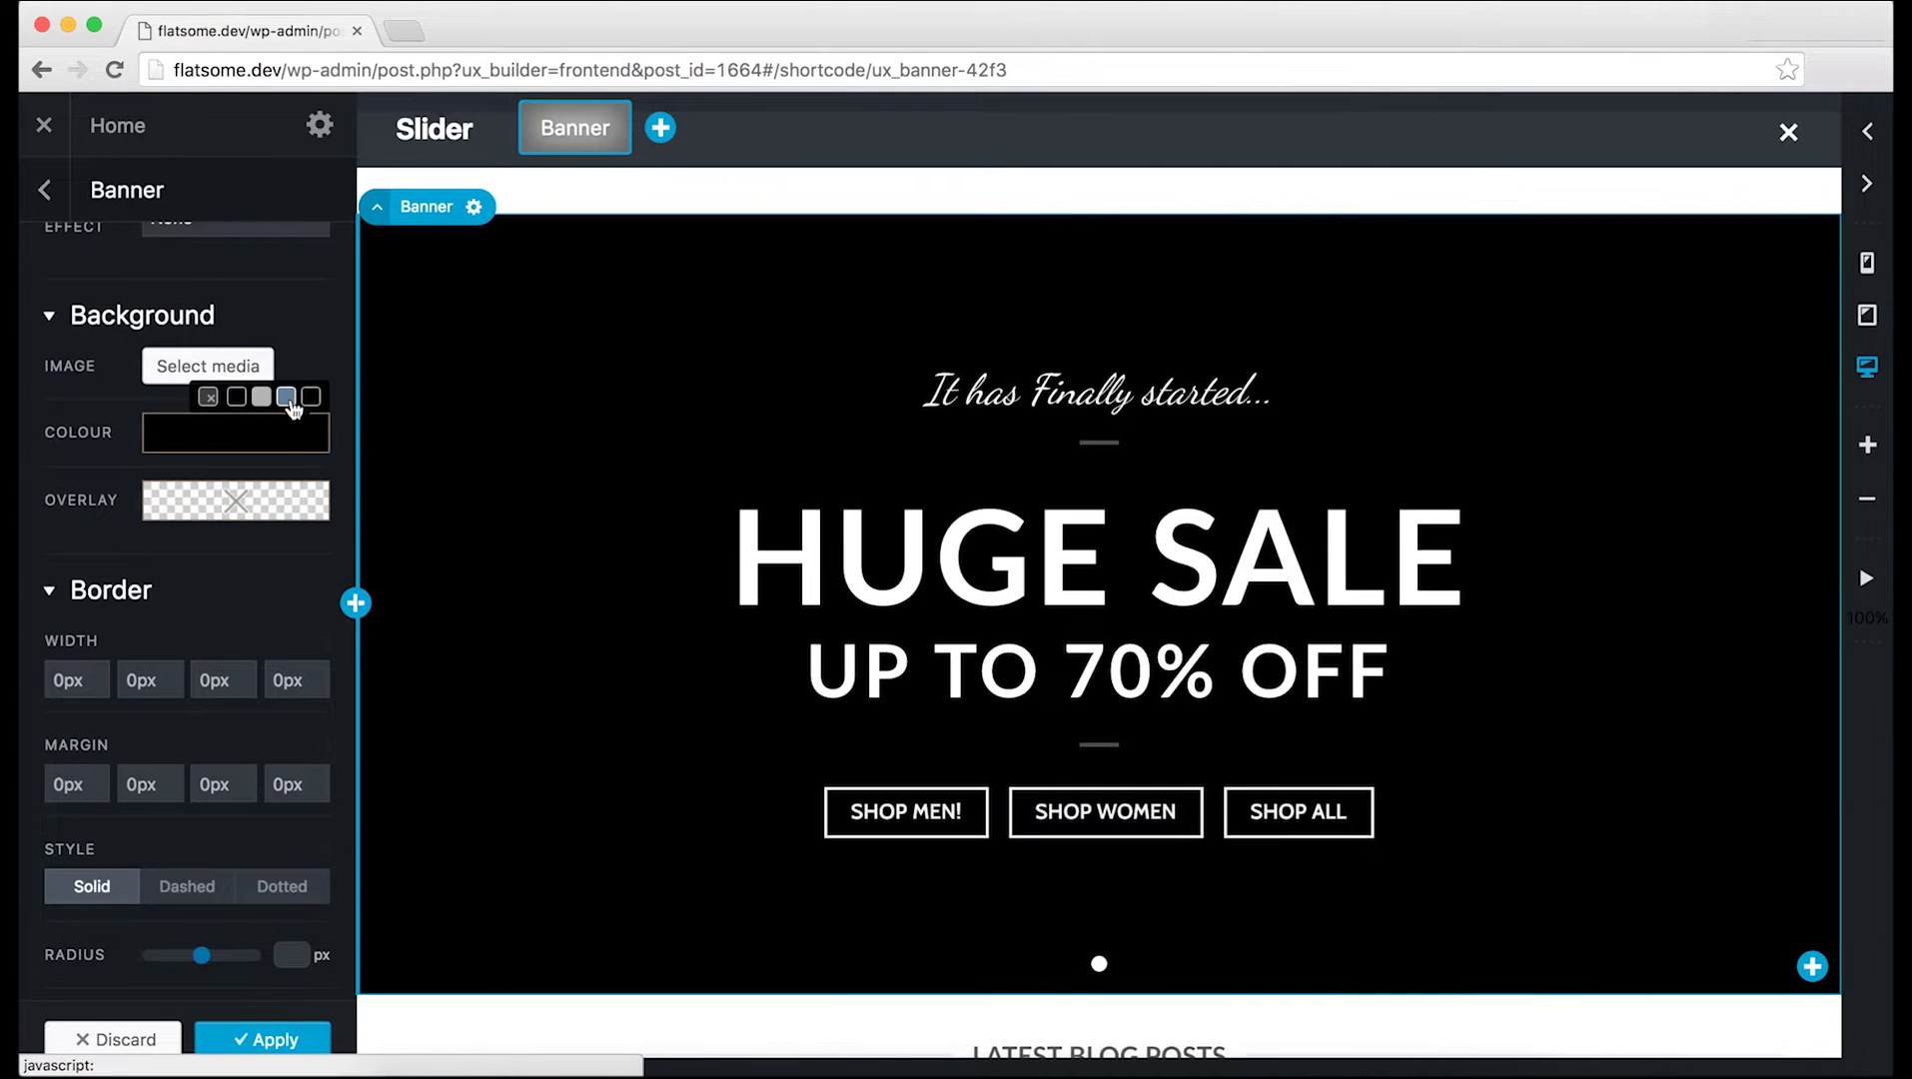
{"action": "left_click", "coordinate": [288, 400]}
{"action": "left_click", "coordinate": [310, 398]}
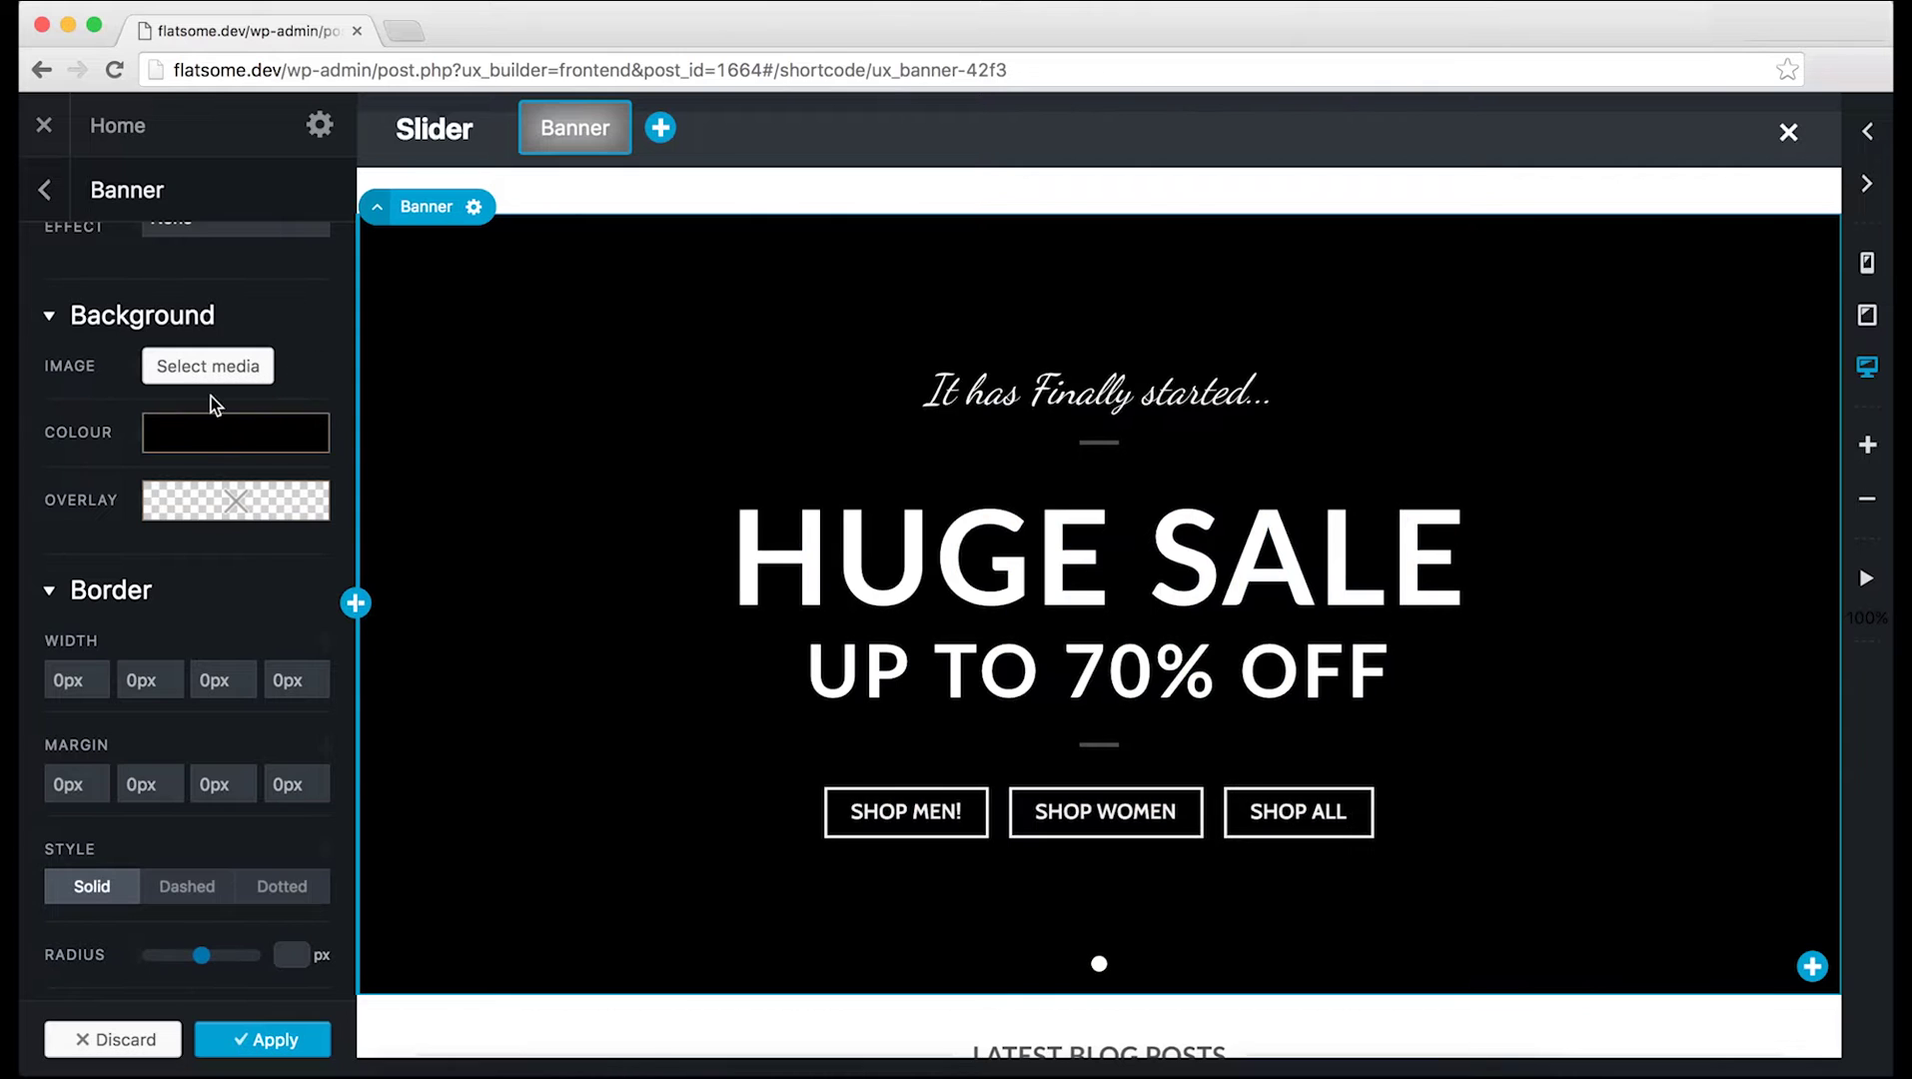
{"action": "left_click", "coordinate": [209, 430]}
Step: Clear the background colour, use the surf-wave photo as background, and position it at 42% 14%
{"action": "left_click", "coordinate": [208, 397]}
{"action": "left_click", "coordinate": [206, 368]}
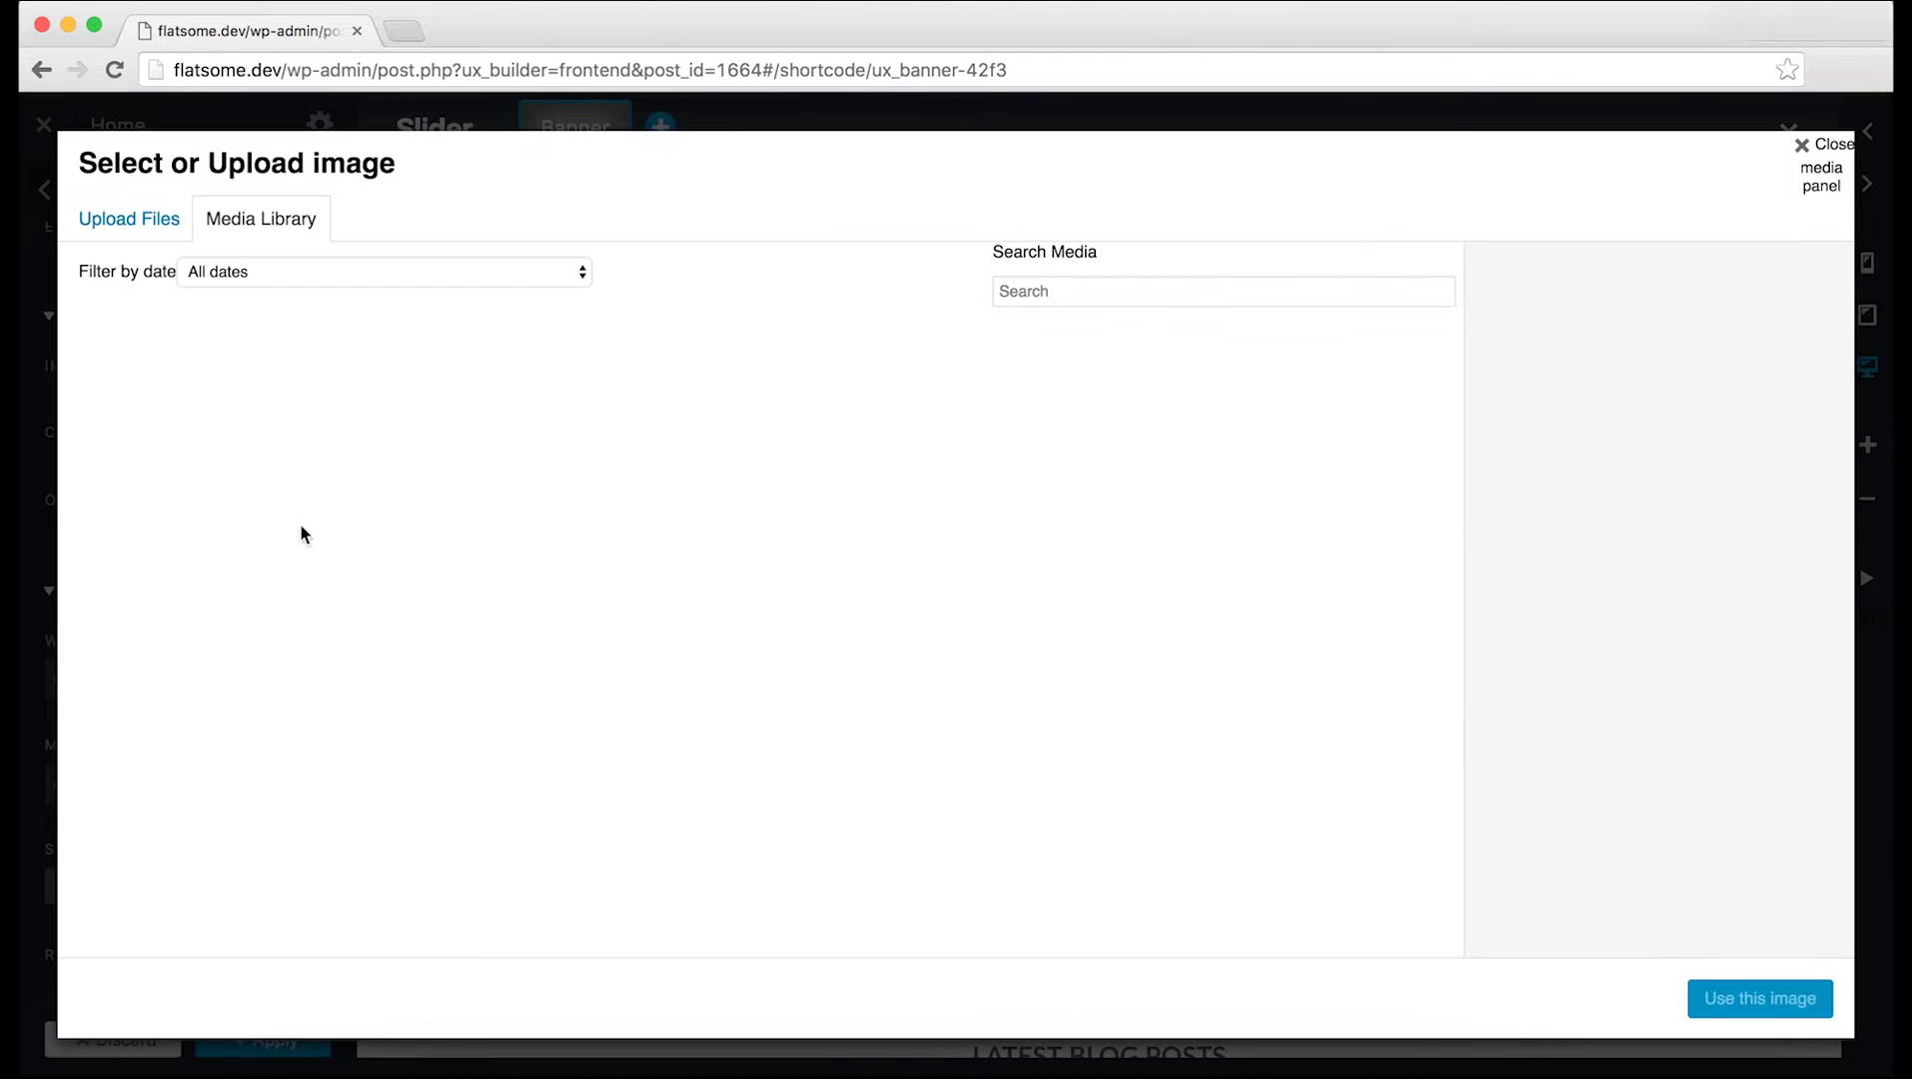
{"action": "scroll", "coordinate": [1096, 639], "scroll_direction": "down", "scroll_amount": 15}
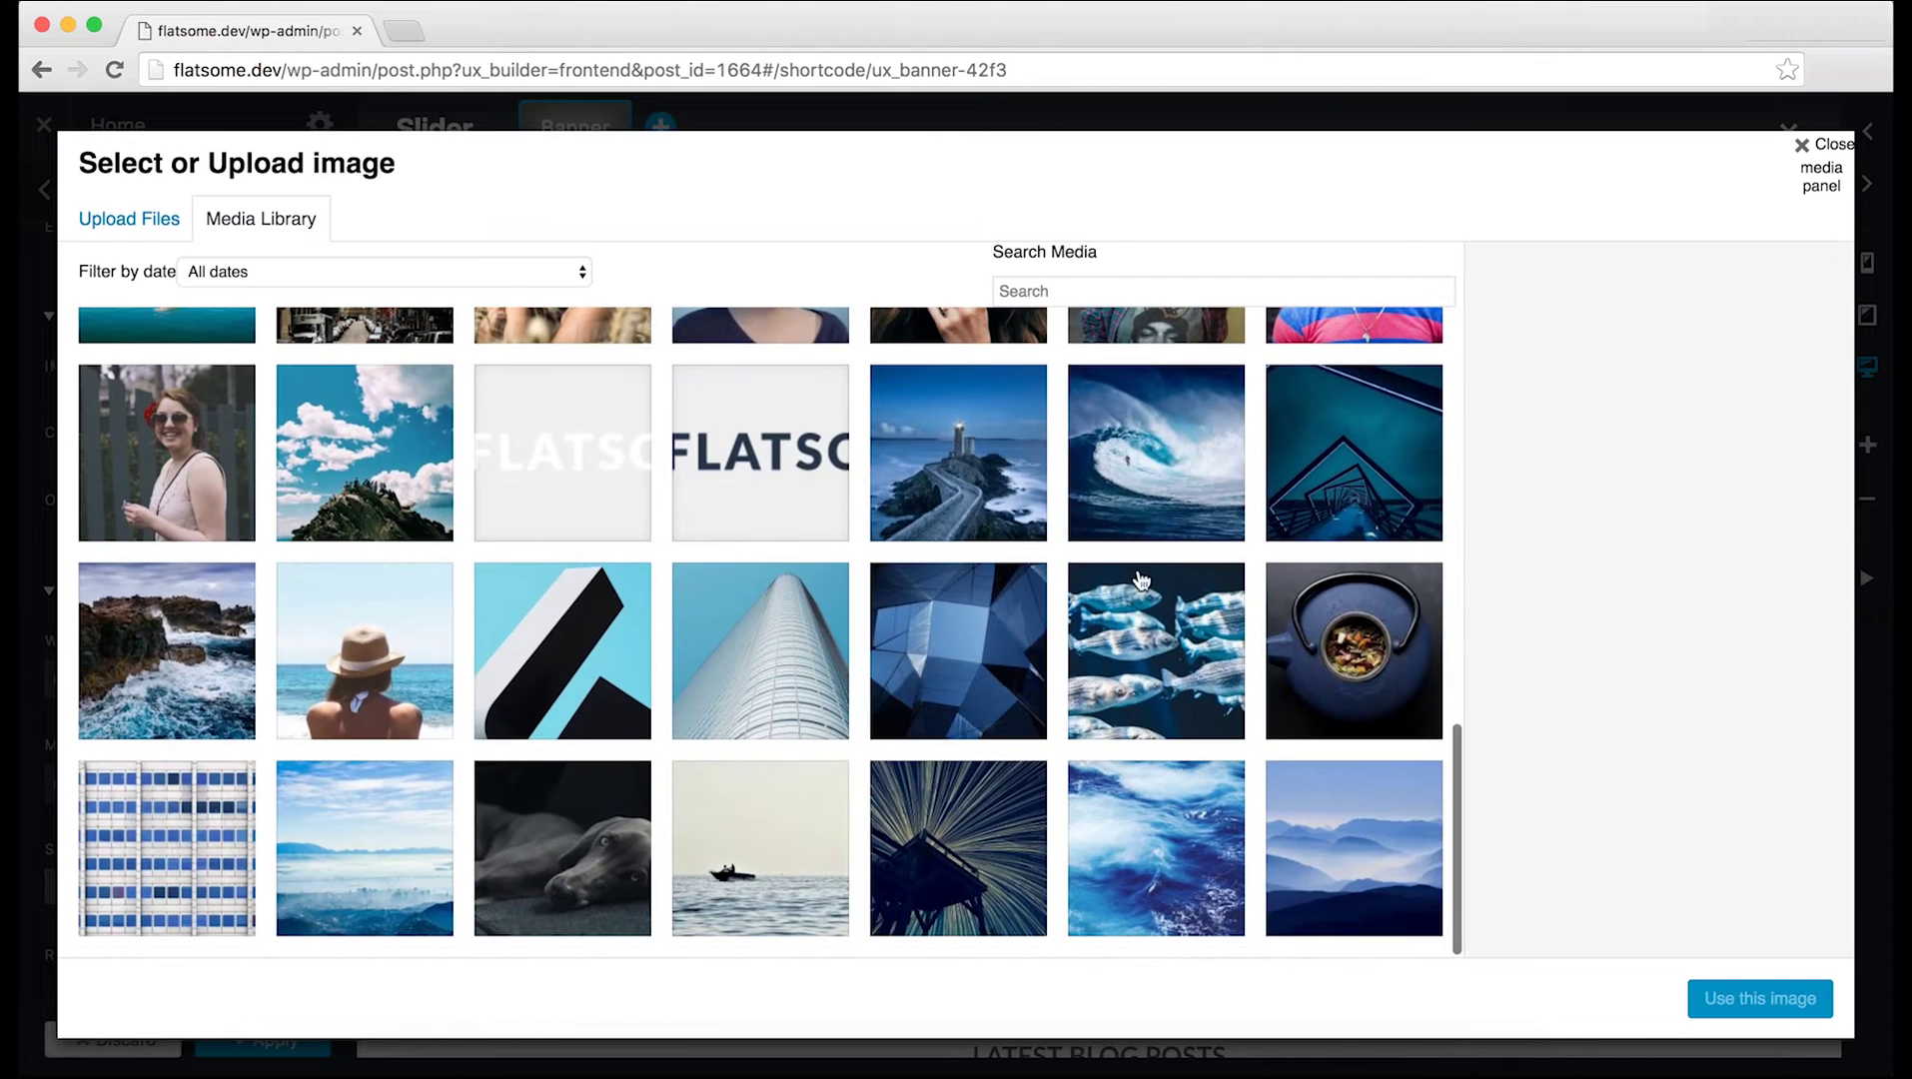
{"action": "left_click", "coordinate": [1142, 485]}
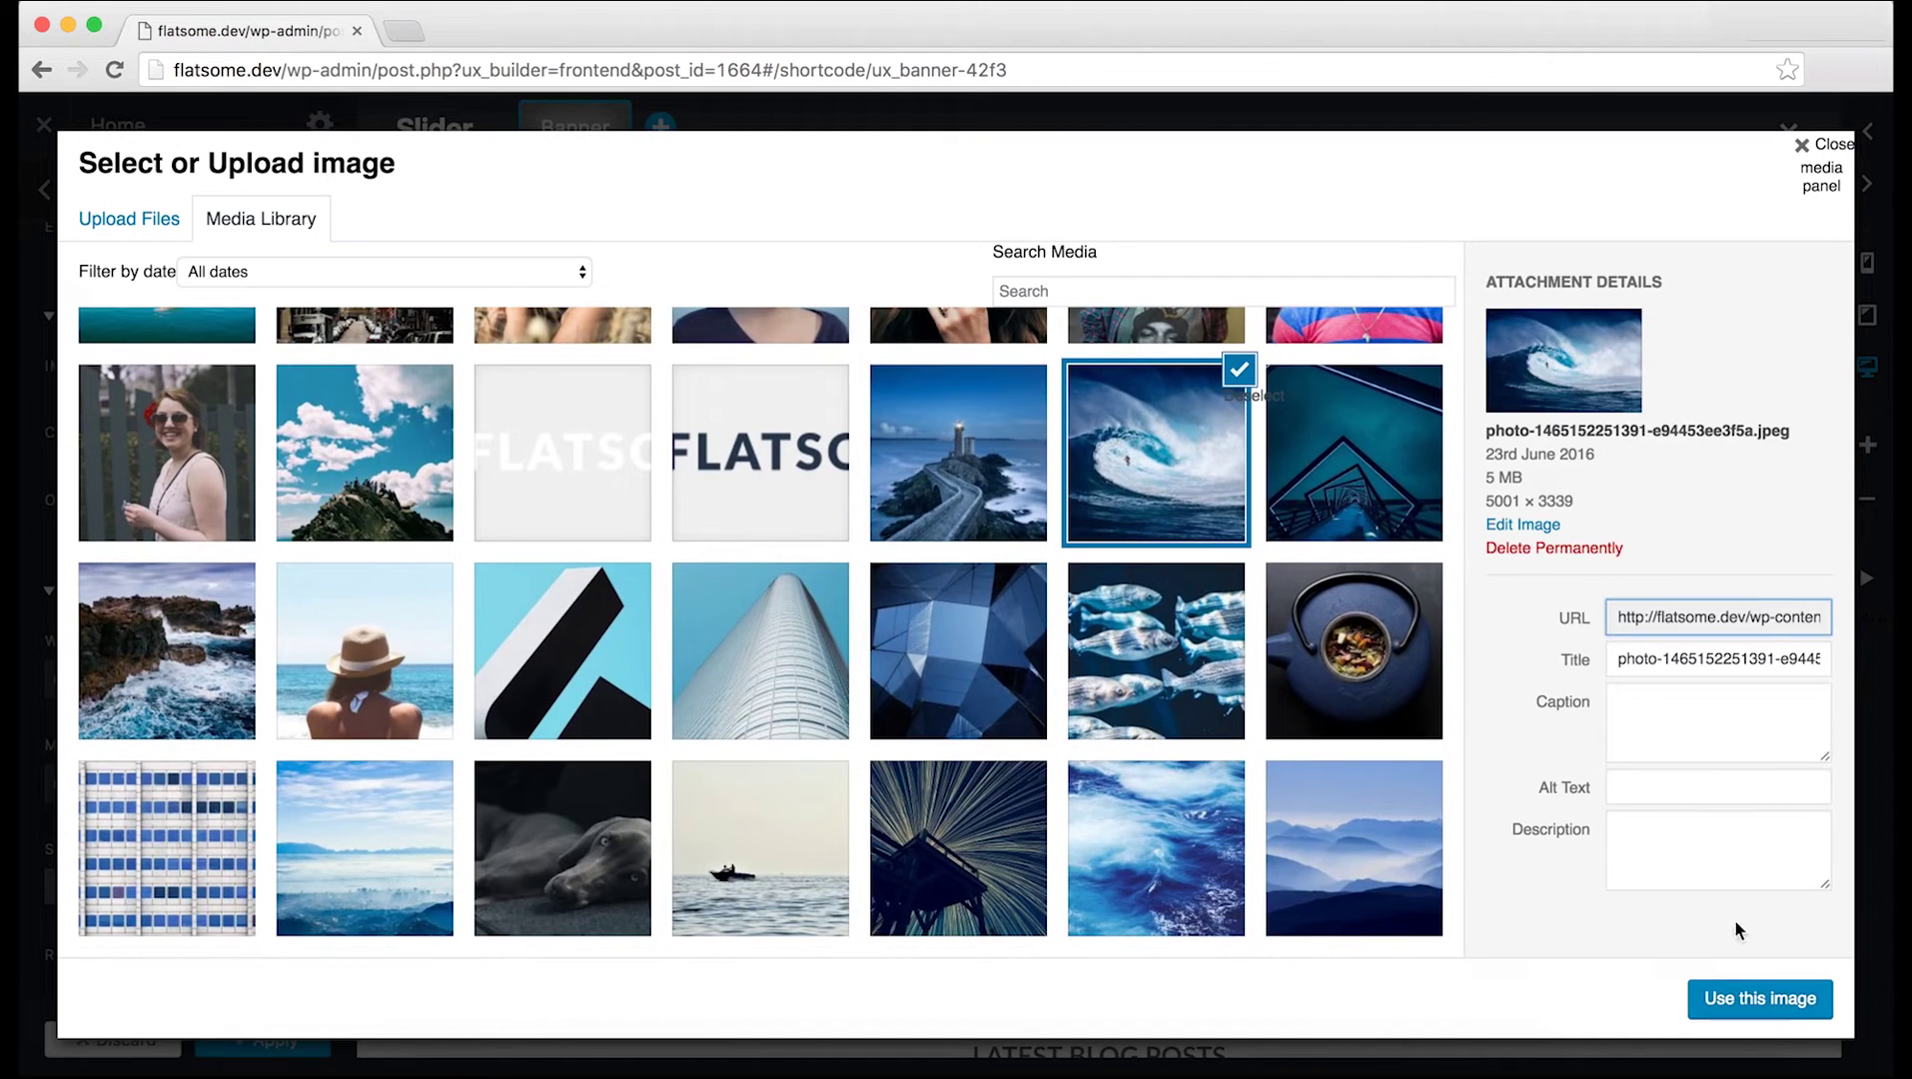
{"action": "left_click", "coordinate": [1756, 994]}
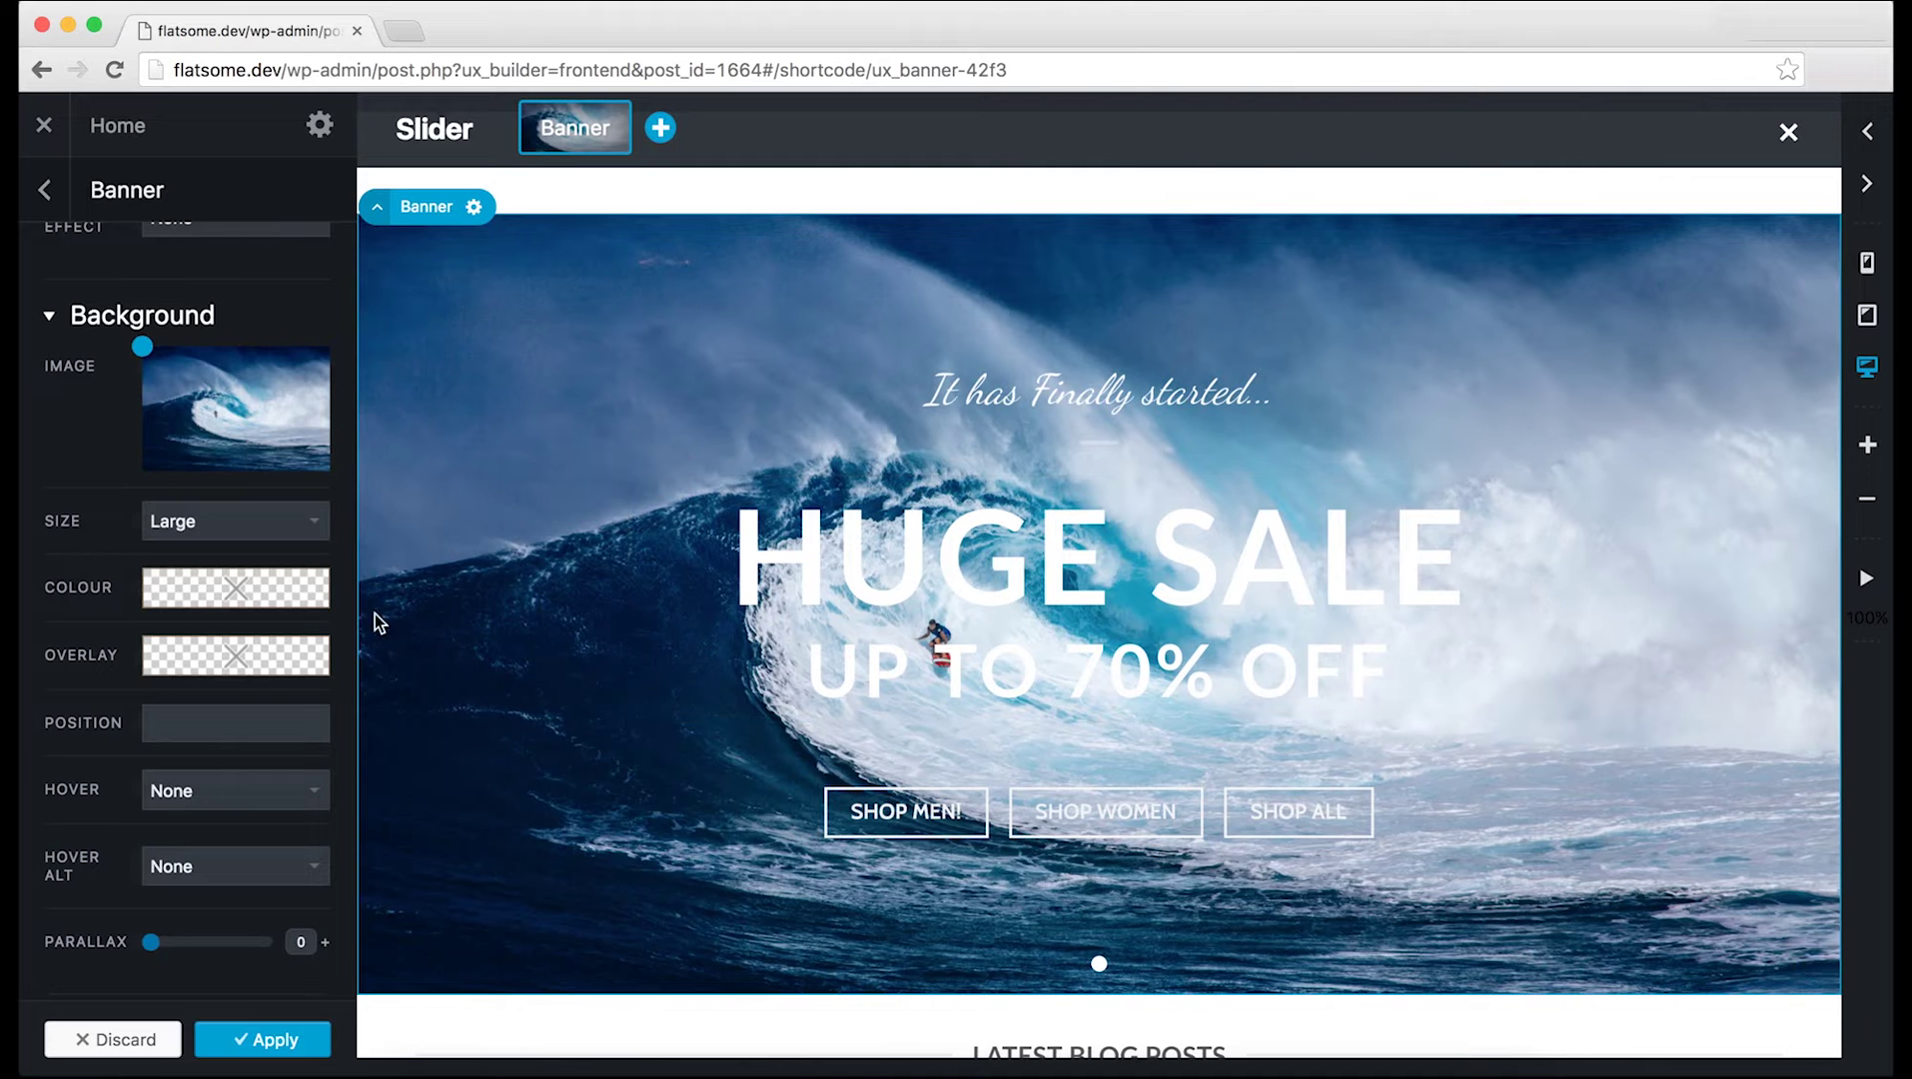
{"action": "mouse_move", "coordinate": [251, 667]}
{"action": "mouse_move", "coordinate": [199, 387]}
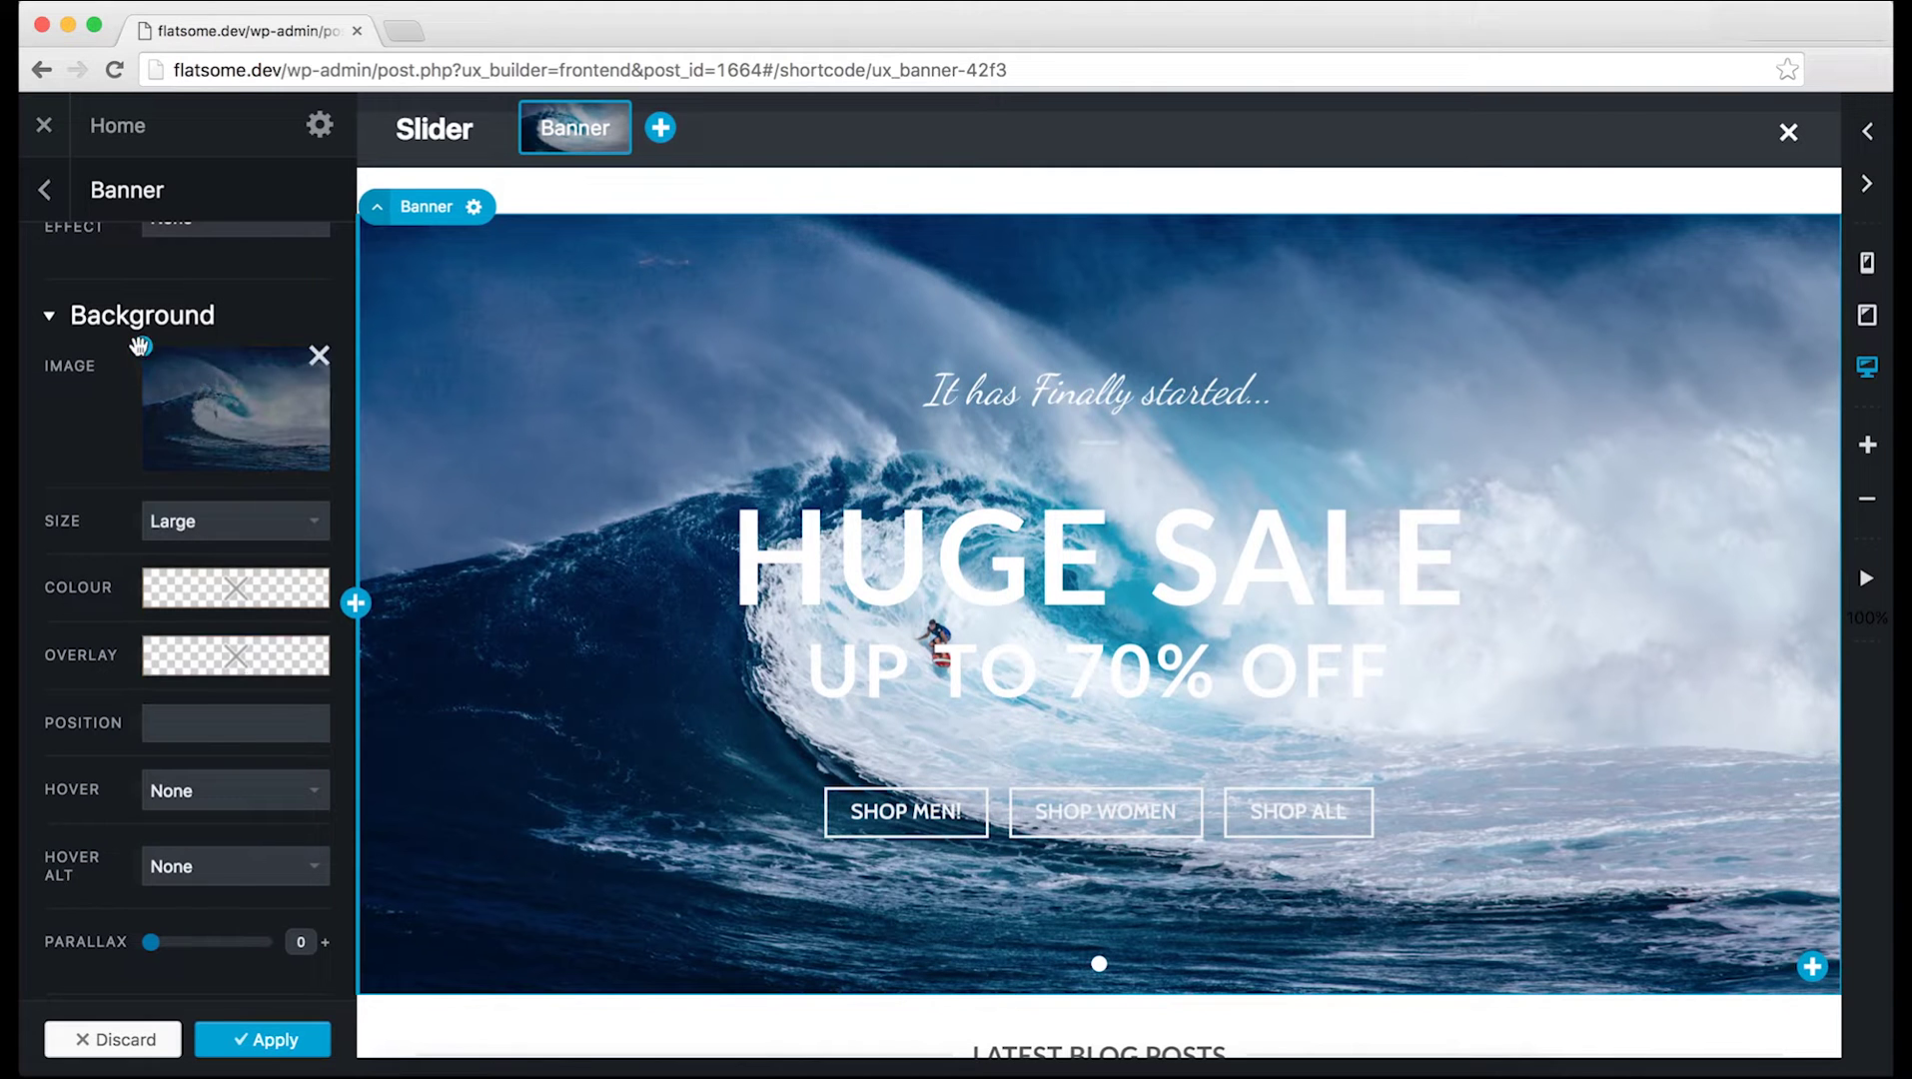
{"action": "left_click_drag", "start_coordinate": [140, 344], "coordinate": [219, 362]}
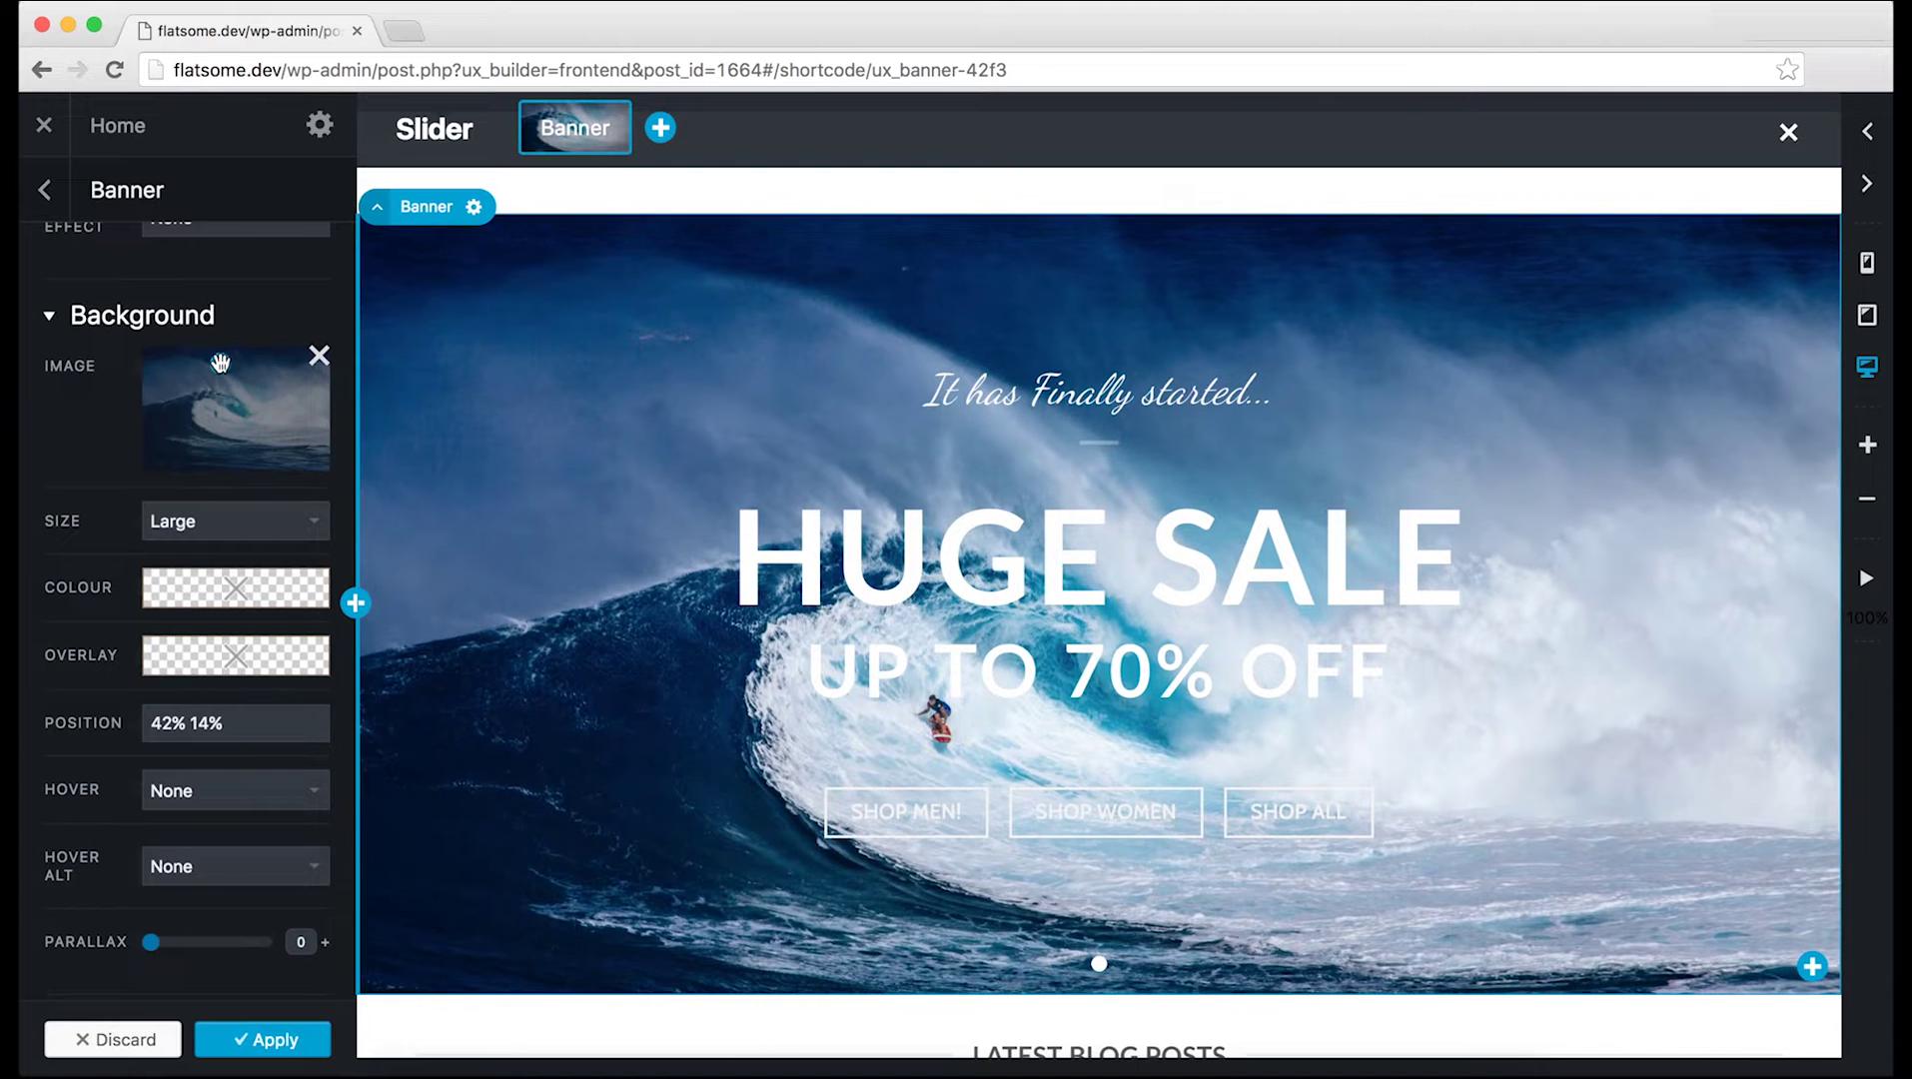
Step: Set the banner overlay to translucent blue rgba(47, 103, 155, 0.62)
{"action": "scroll", "coordinate": [178, 555], "scroll_direction": "down", "scroll_amount": 2}
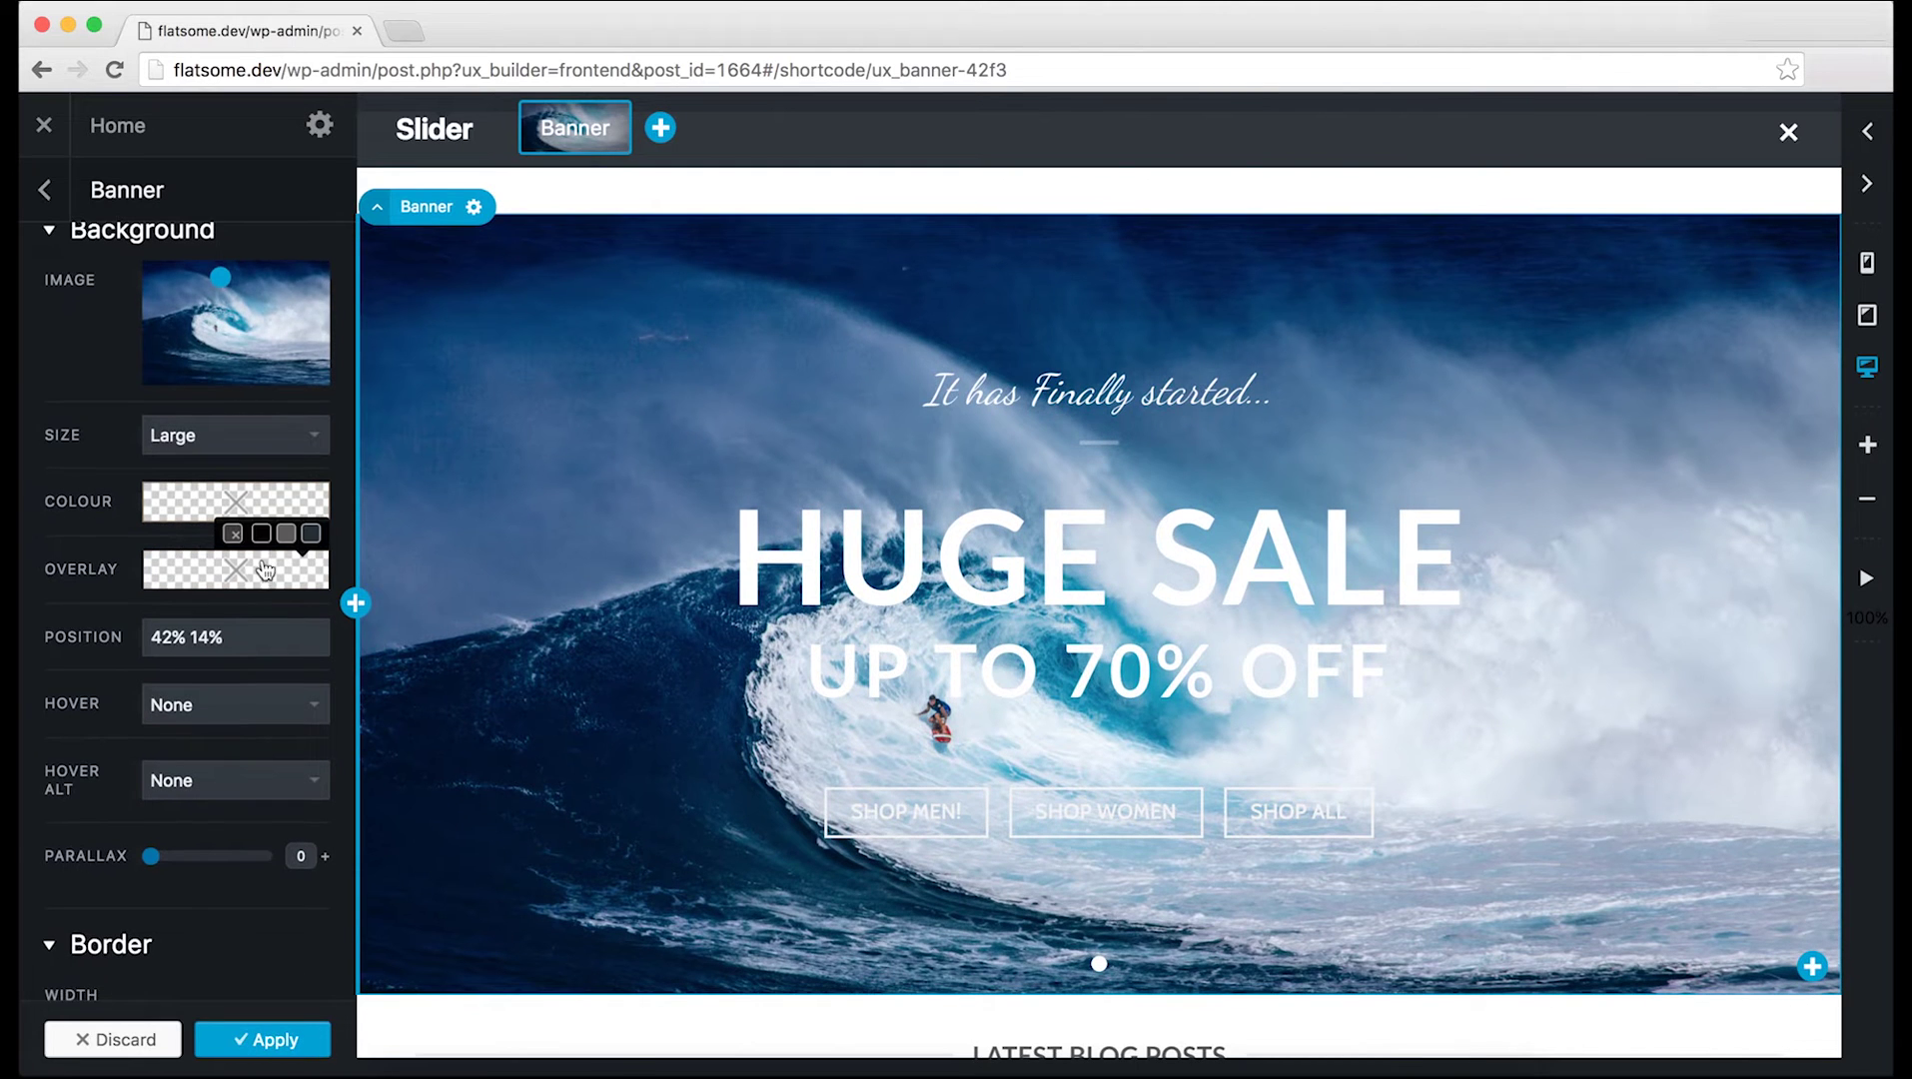
{"action": "left_click", "coordinate": [312, 538]}
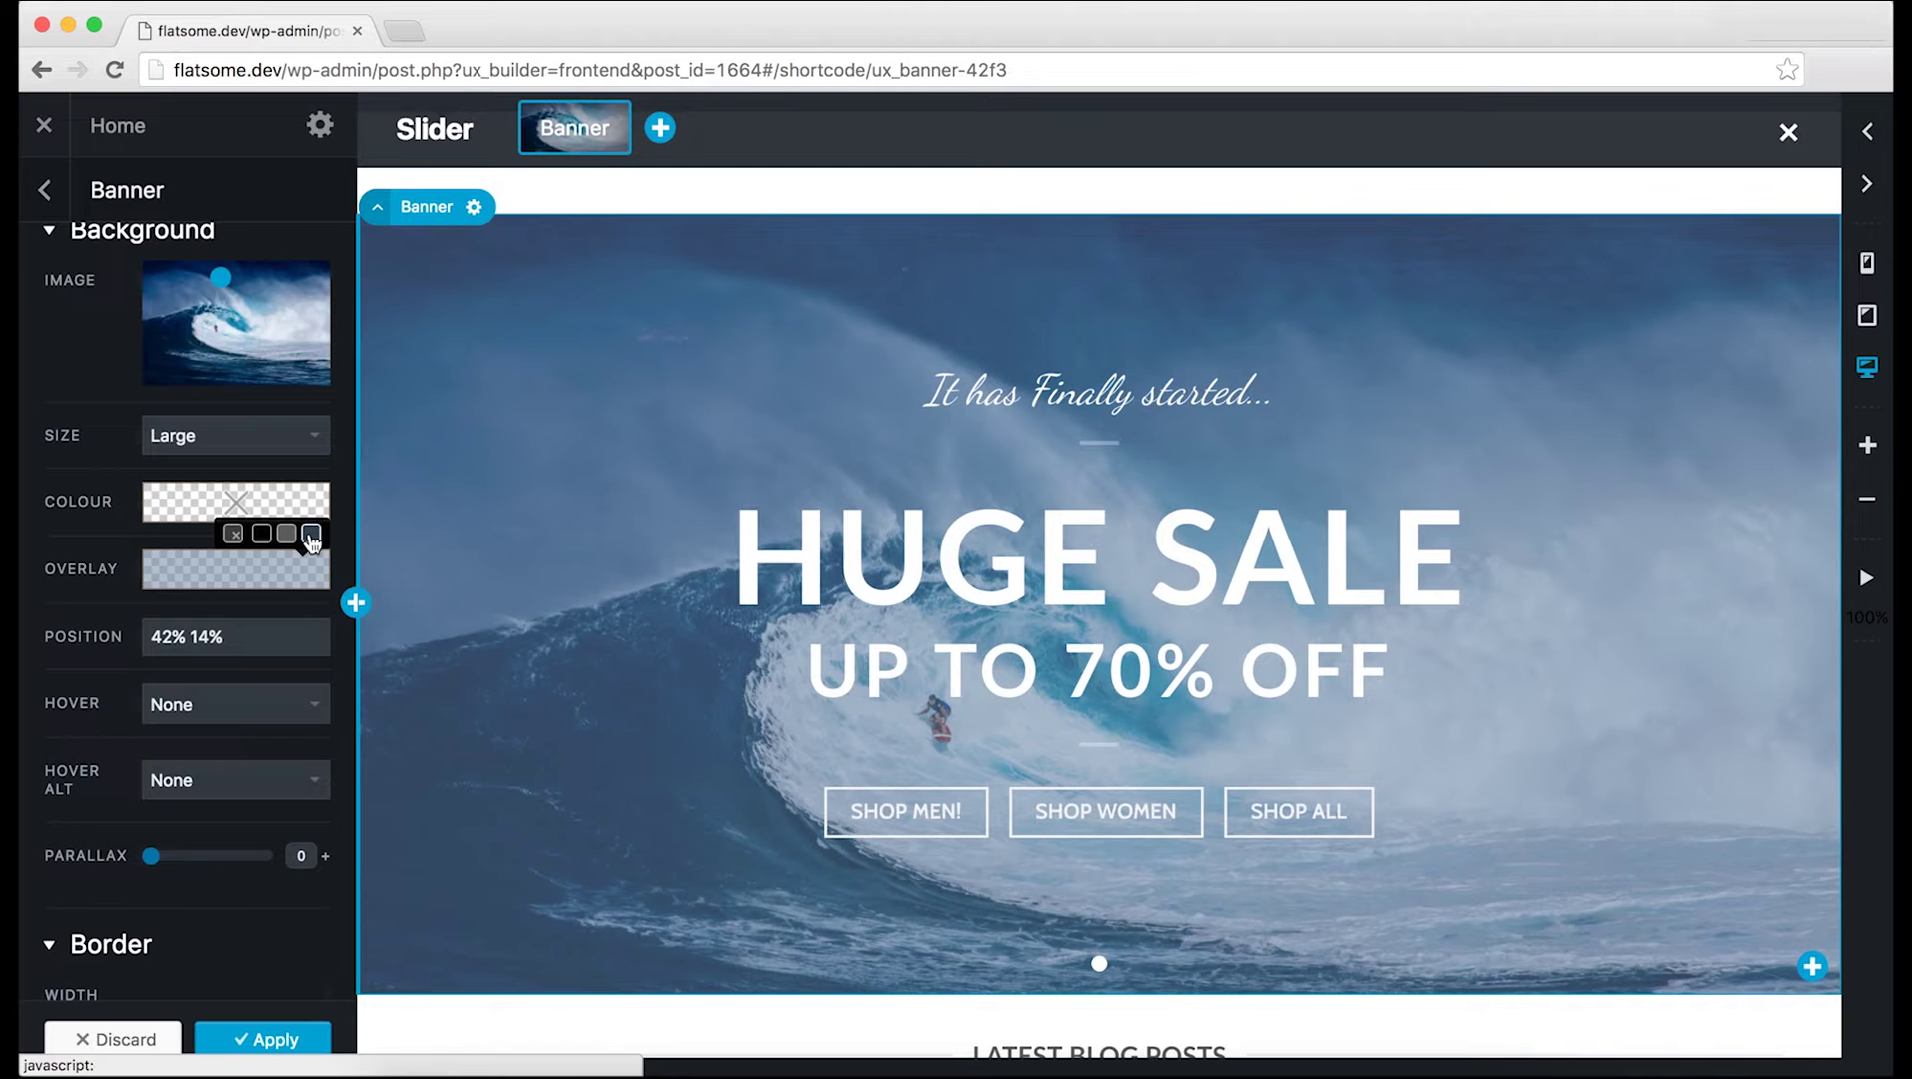
{"action": "left_click", "coordinate": [282, 572]}
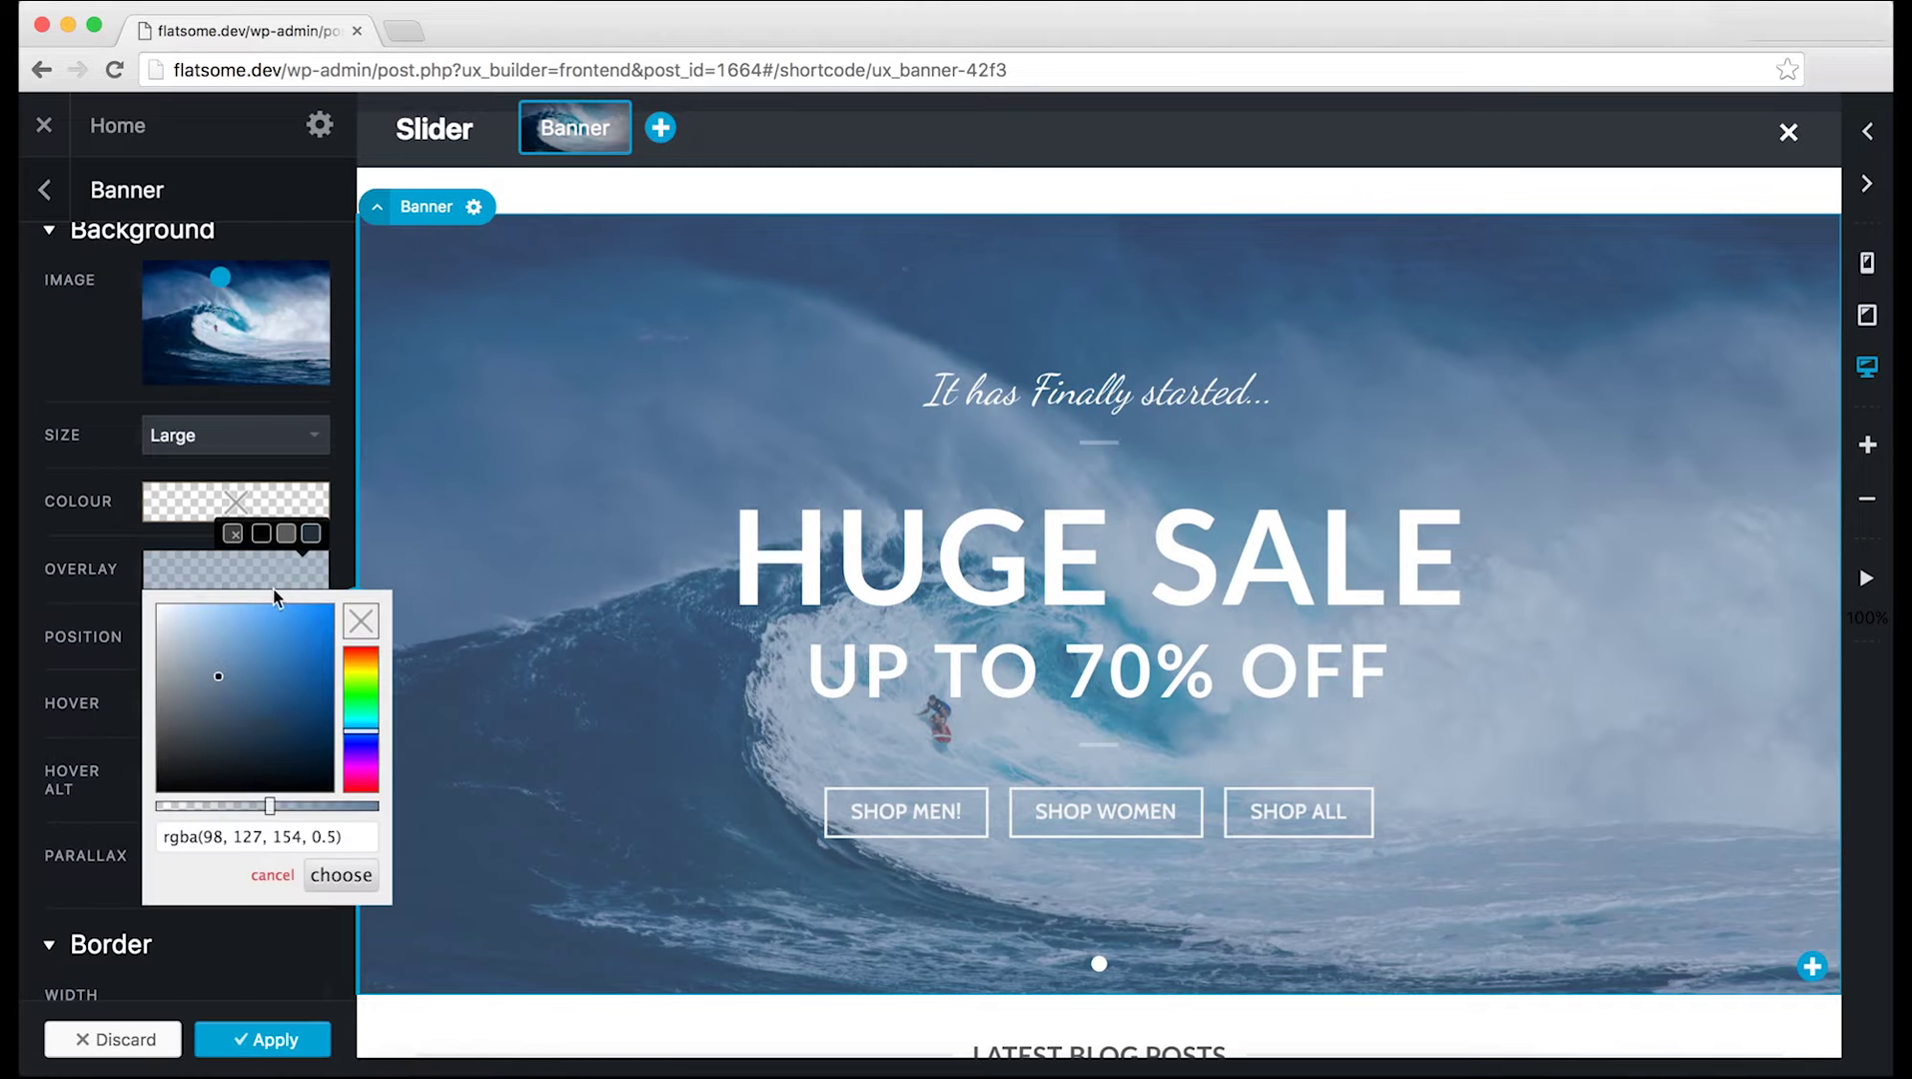
{"action": "left_click", "coordinate": [270, 683]}
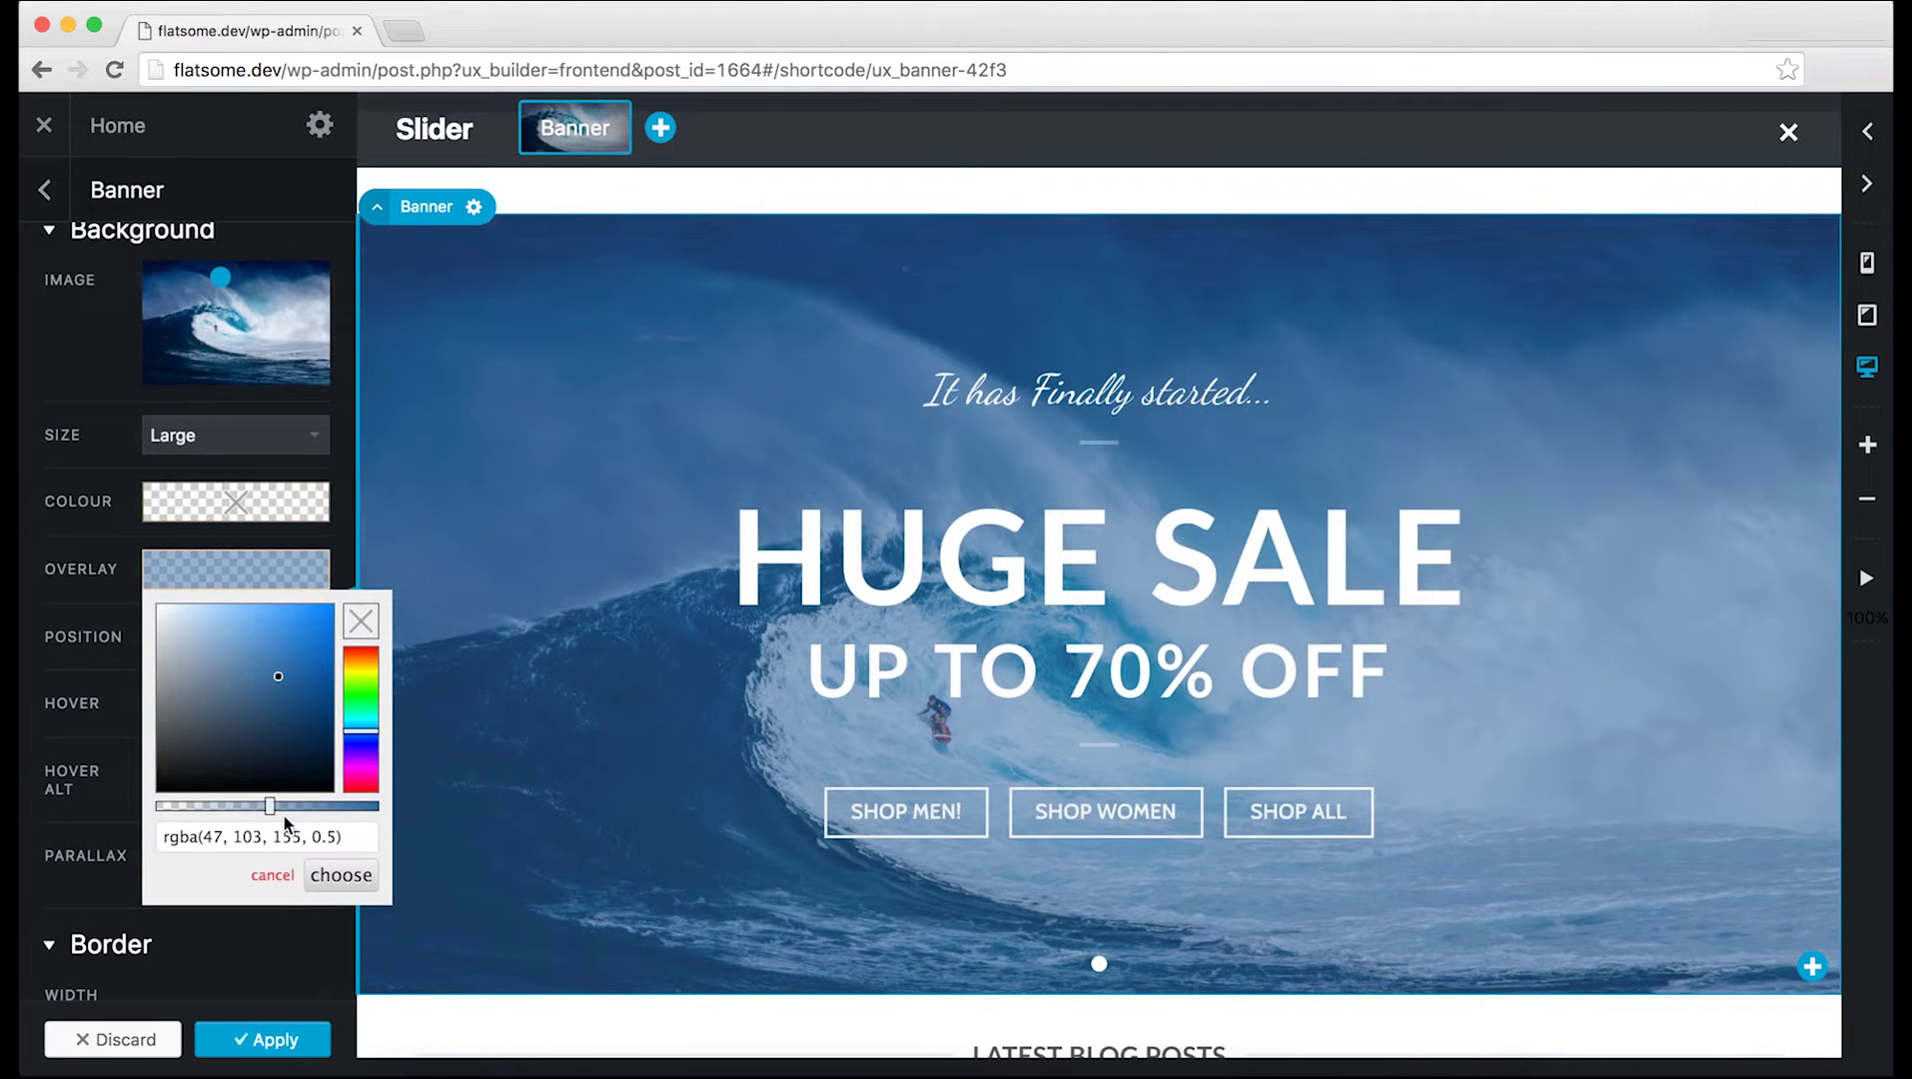
{"action": "left_click_drag", "start_coordinate": [280, 810], "coordinate": [312, 811]}
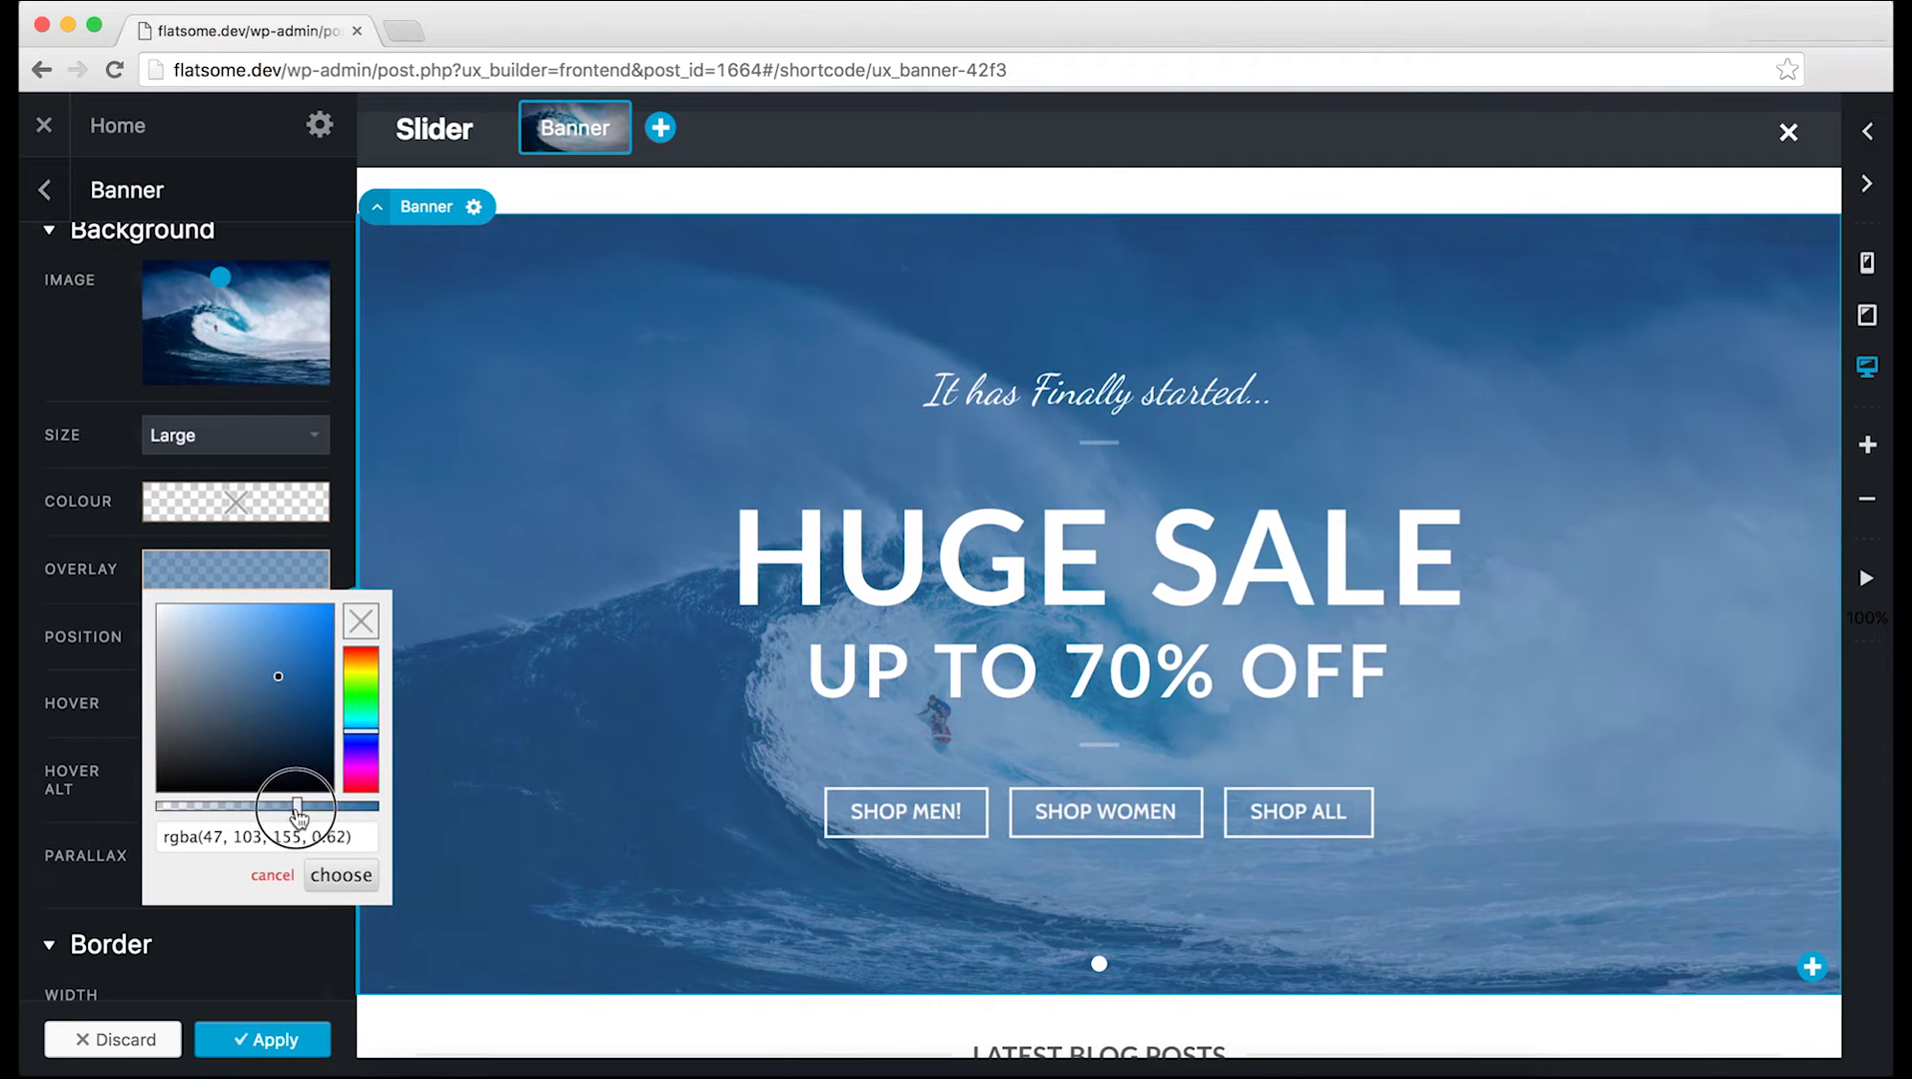
{"action": "left_click", "coordinate": [238, 530]}
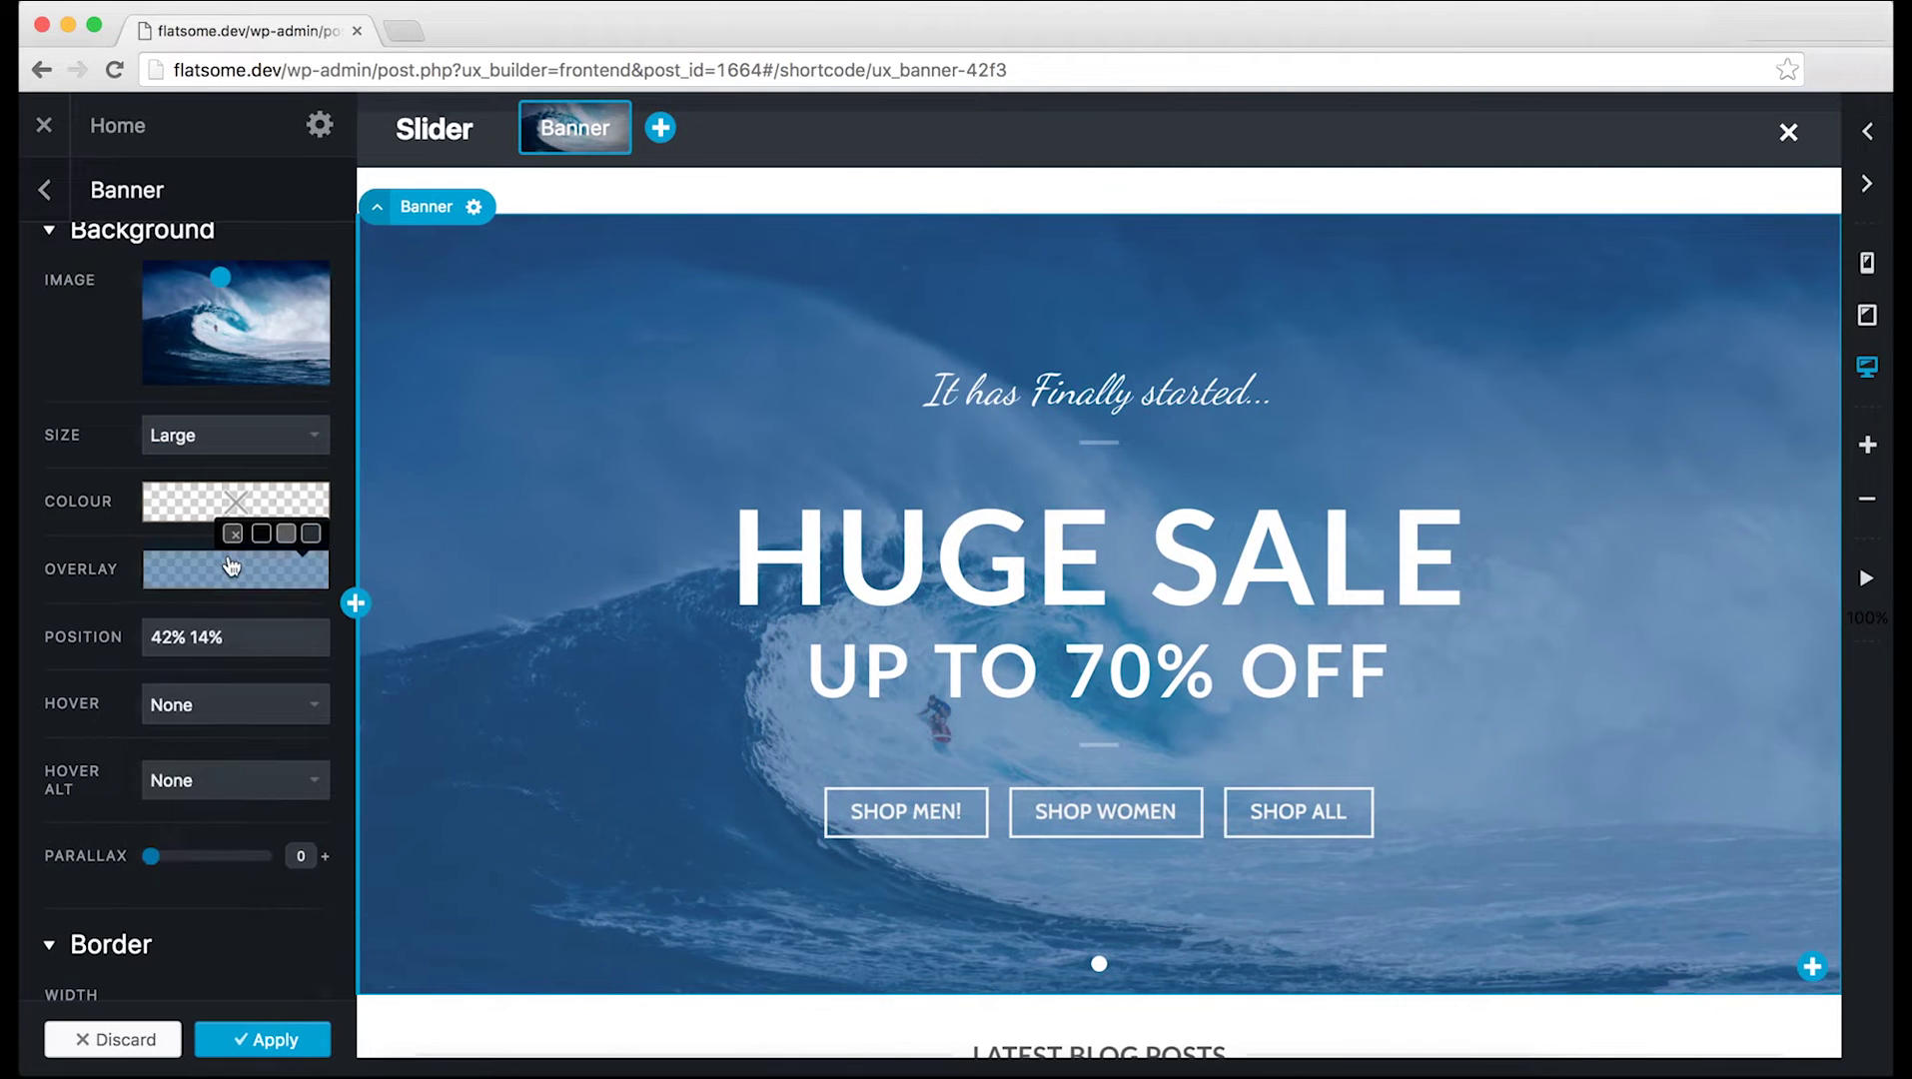
{"action": "scroll", "coordinate": [223, 638], "scroll_direction": "down", "scroll_amount": 4}
{"action": "scroll", "coordinate": [224, 637], "scroll_direction": "down", "scroll_amount": 2}
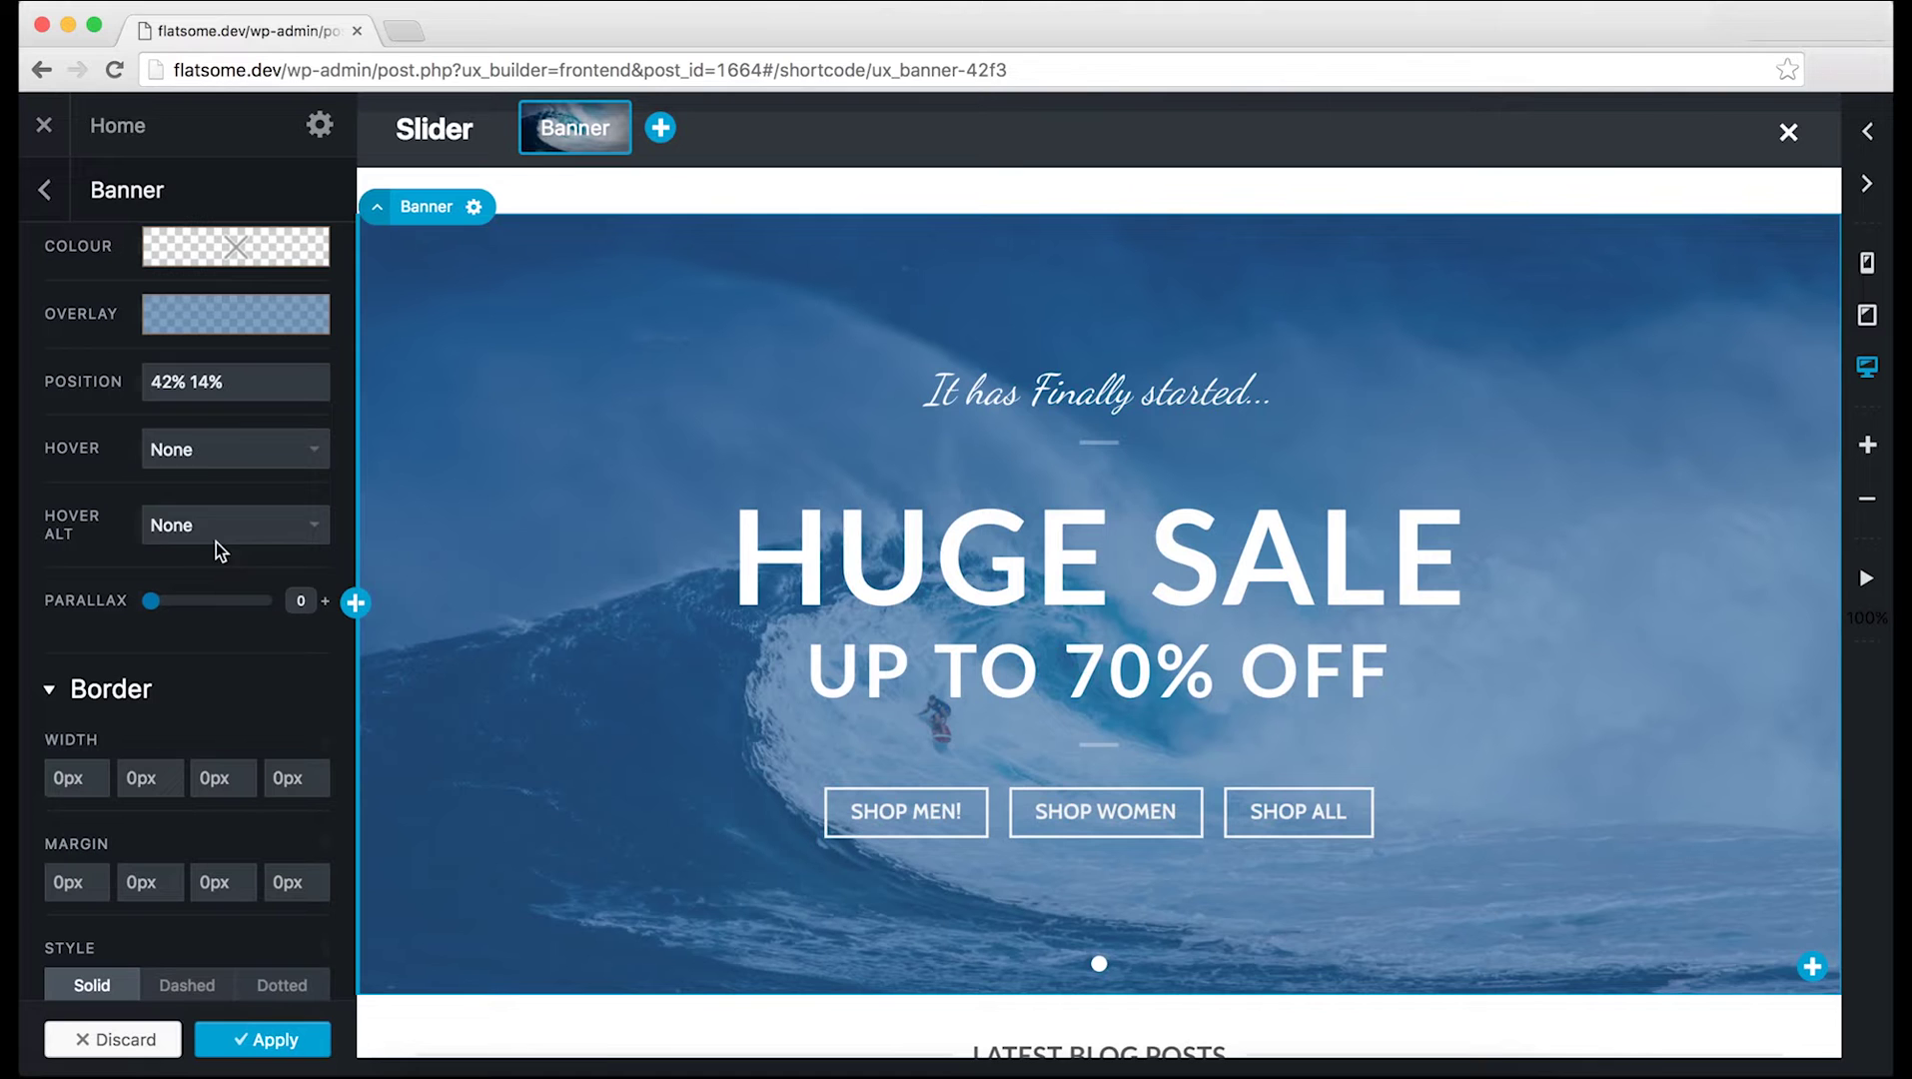
Step: Set banner Hover to Zoom, Hover Alt to Remove Overlay, and Parallax to 0
{"action": "left_click", "coordinate": [148, 452]}
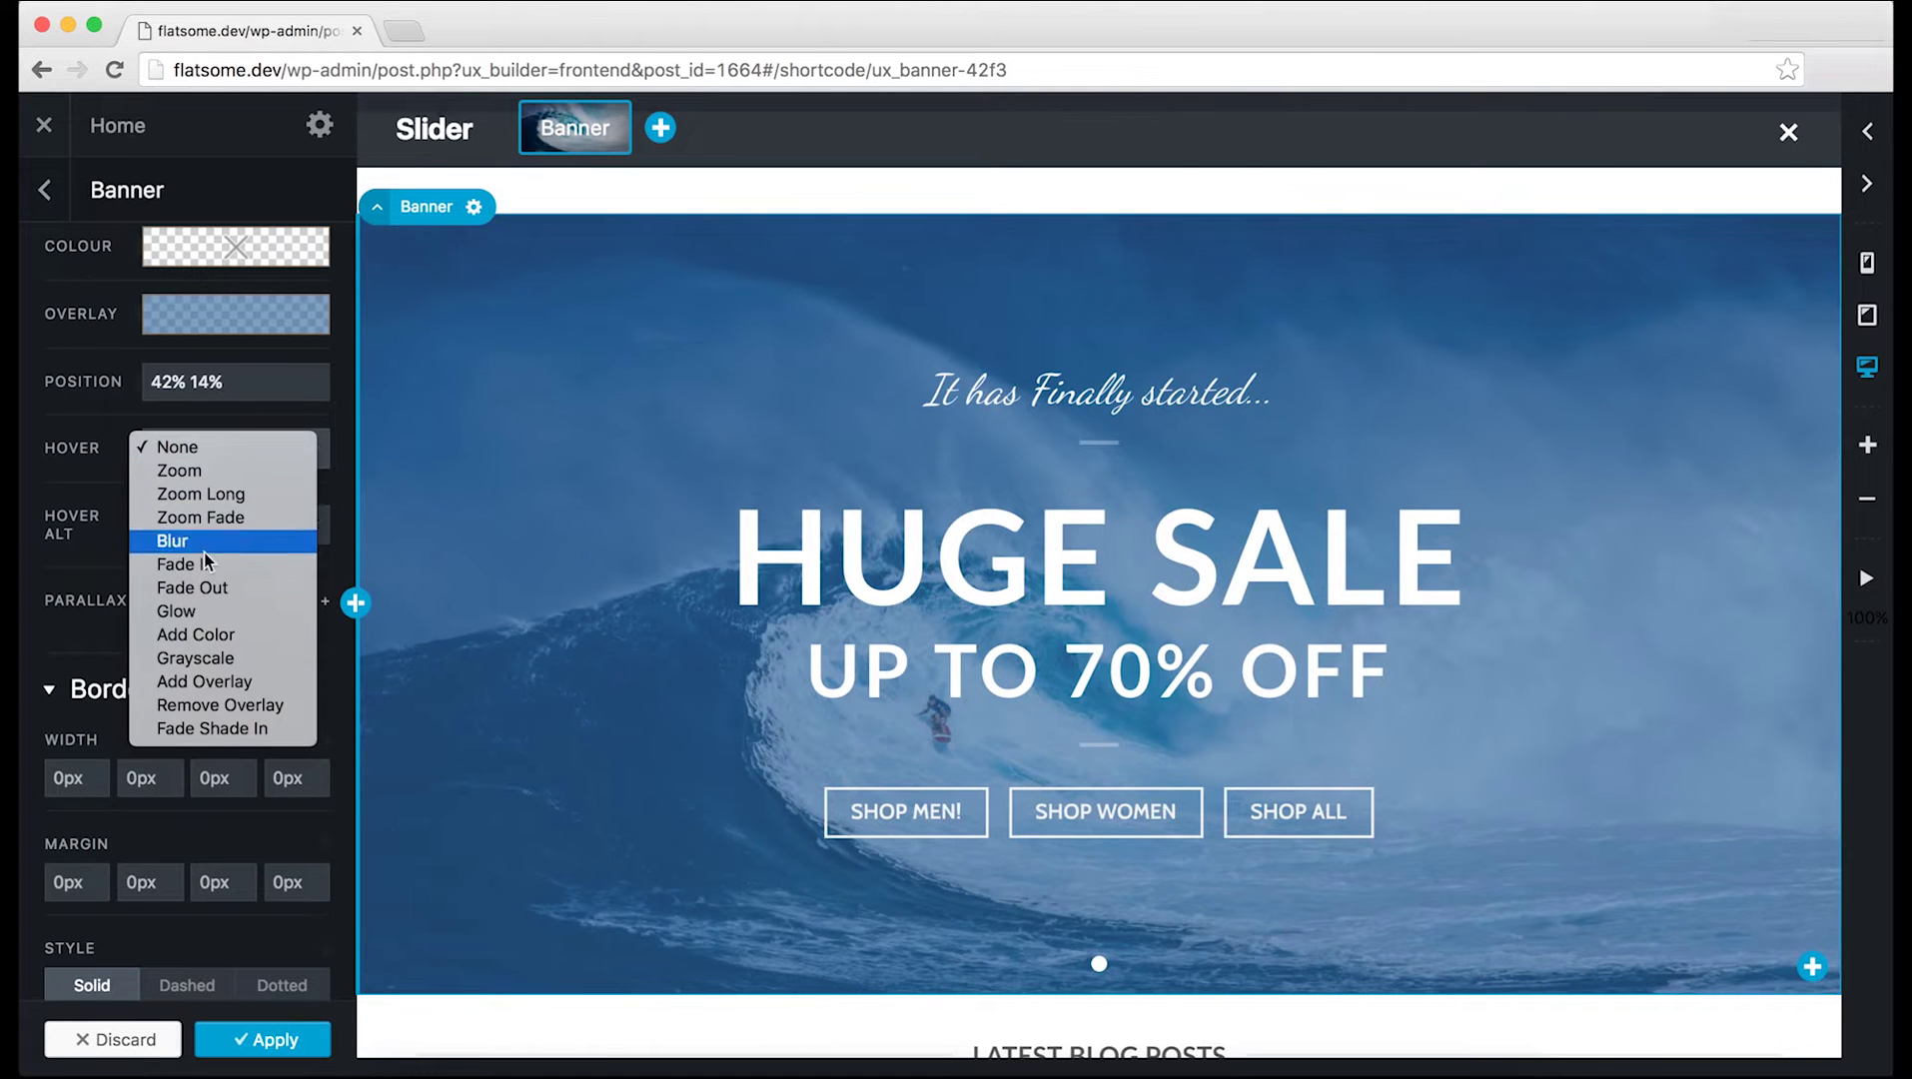
{"action": "left_click", "coordinate": [189, 470]}
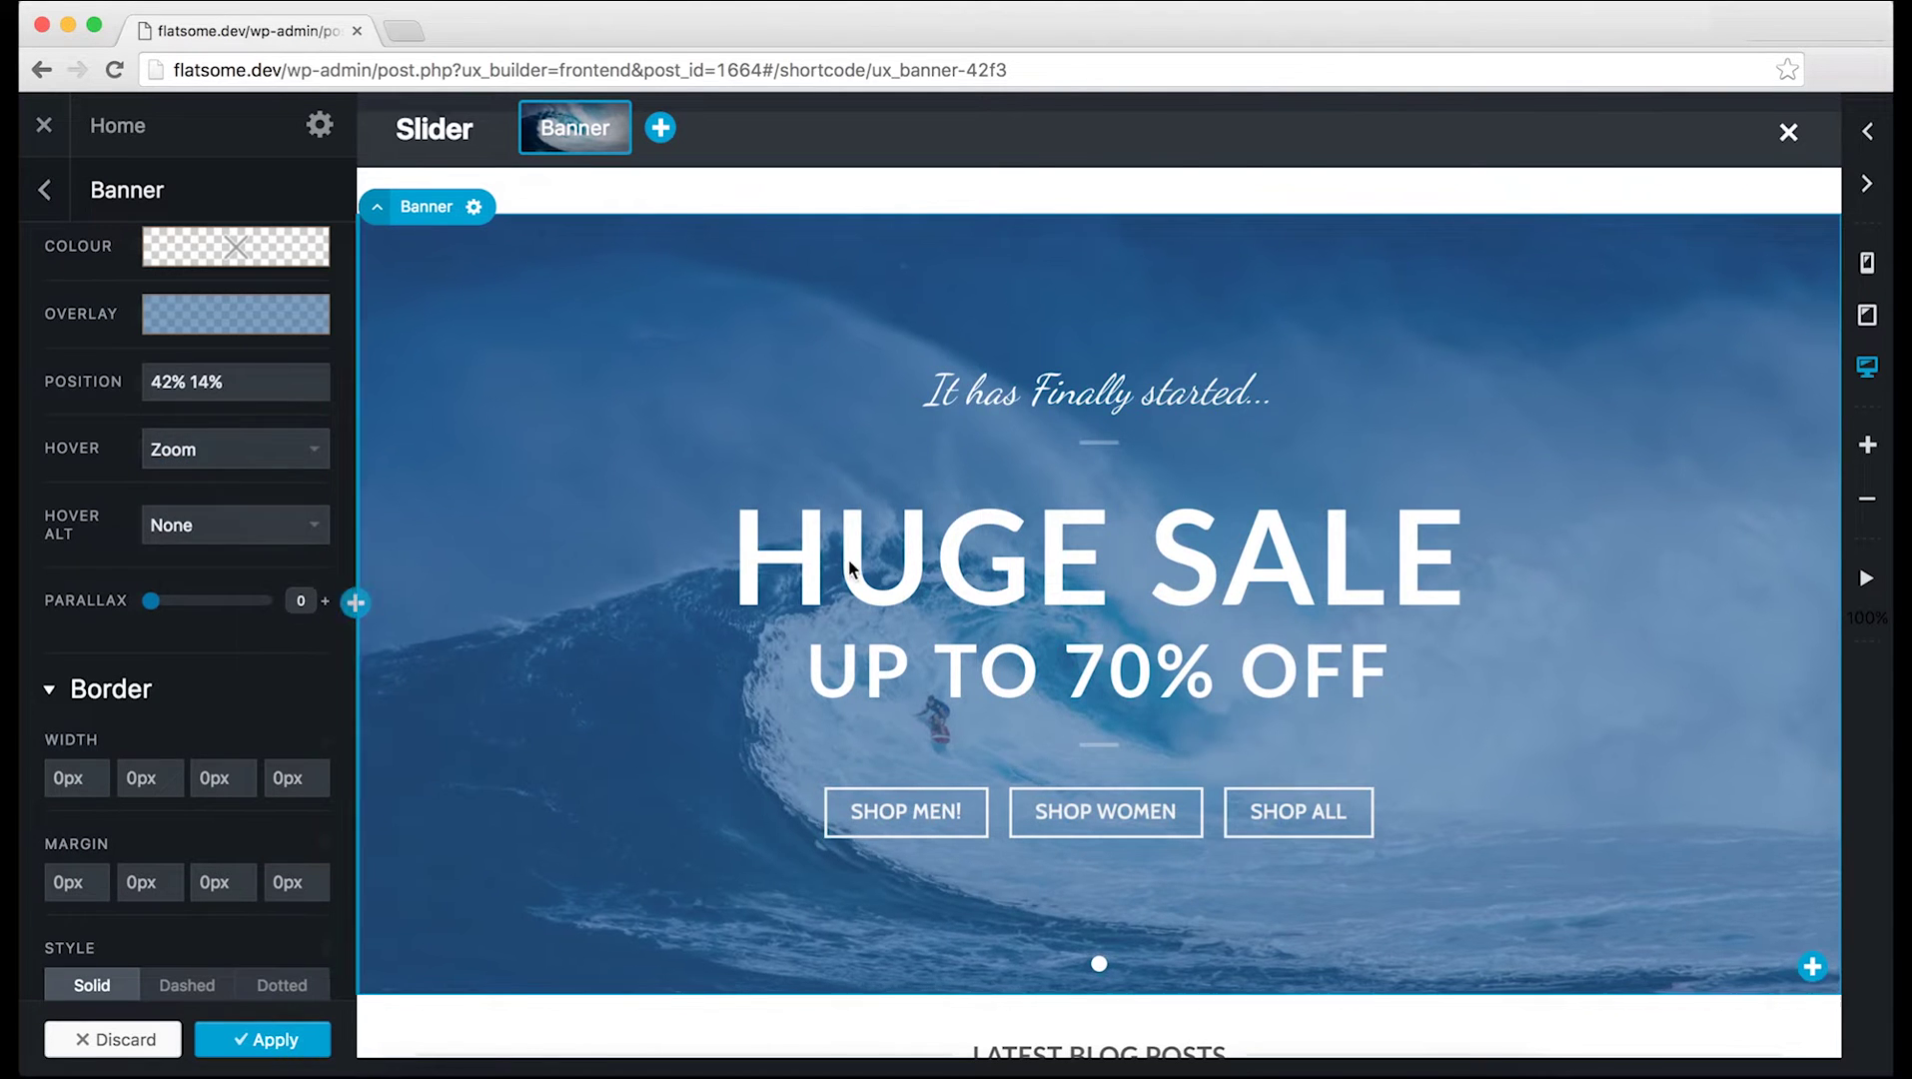
{"action": "left_click", "coordinate": [227, 522]}
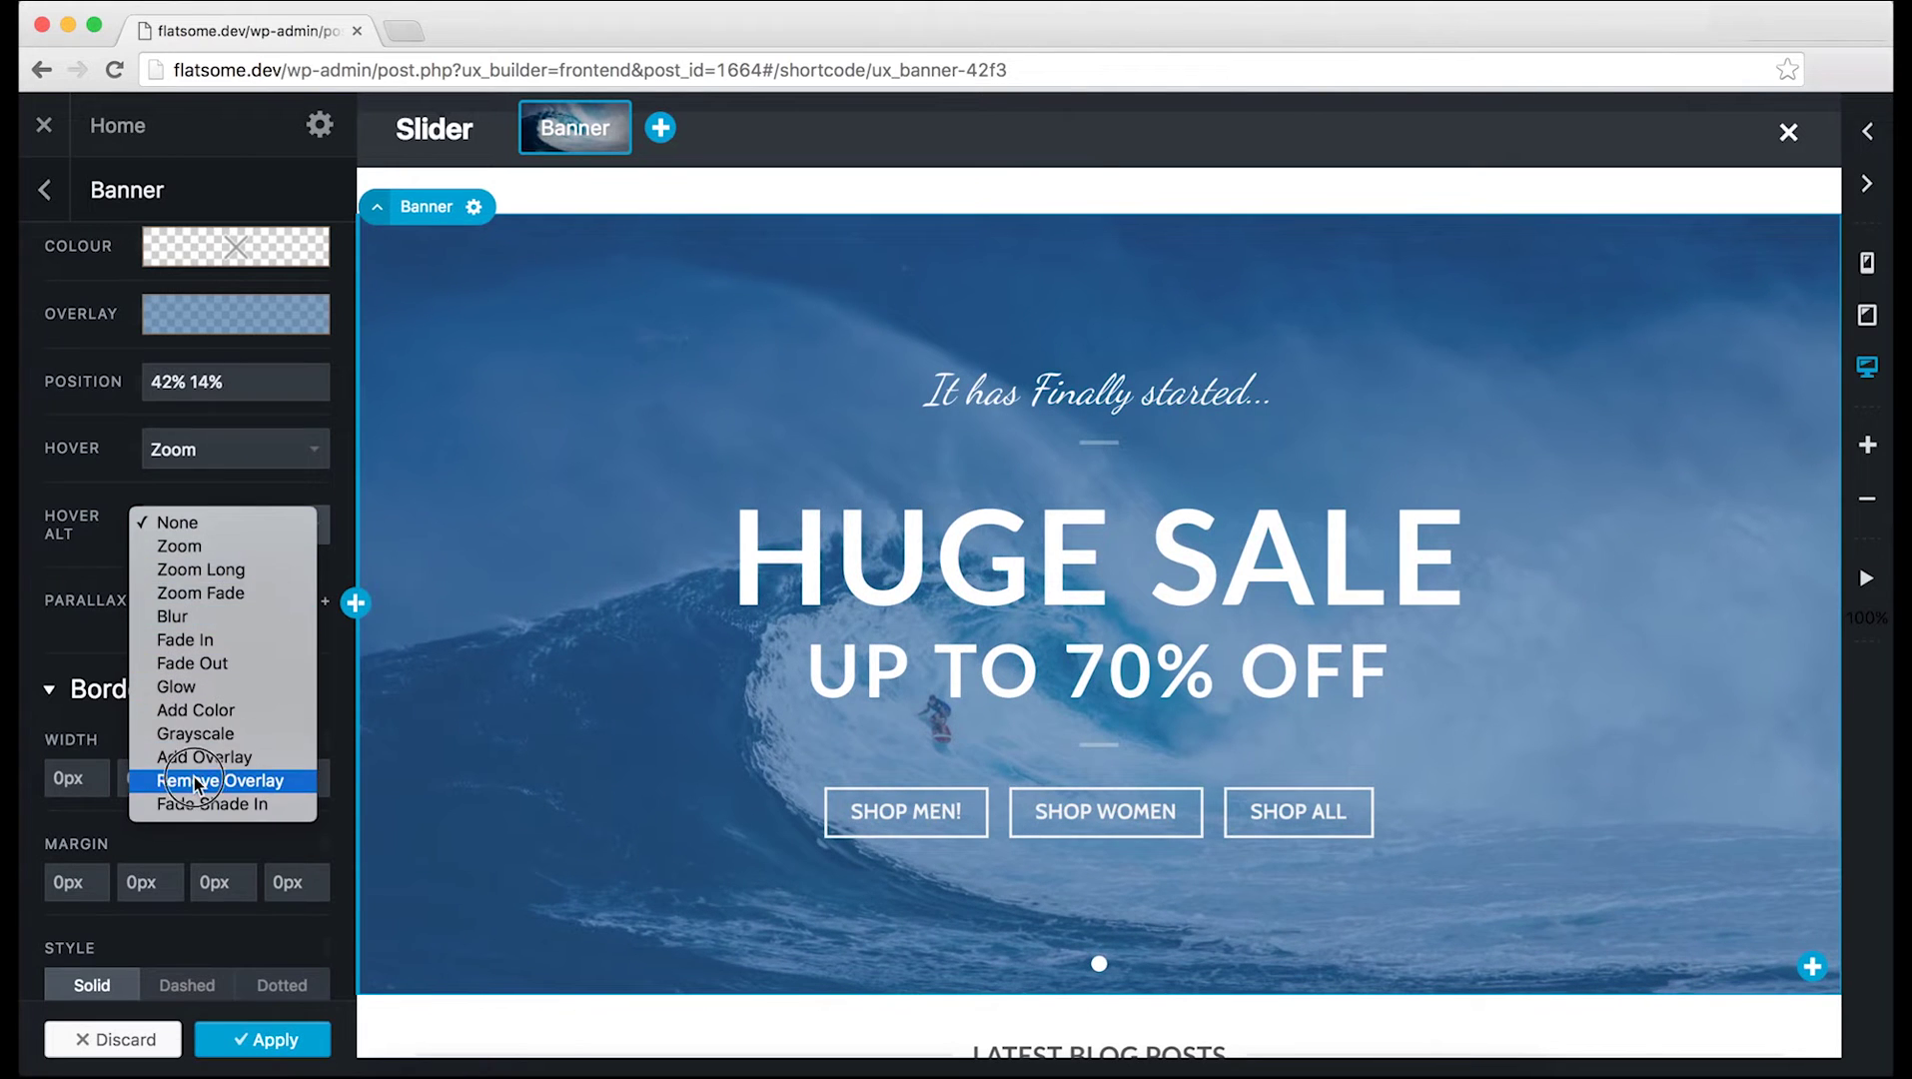
{"action": "key", "text": "Escape"}
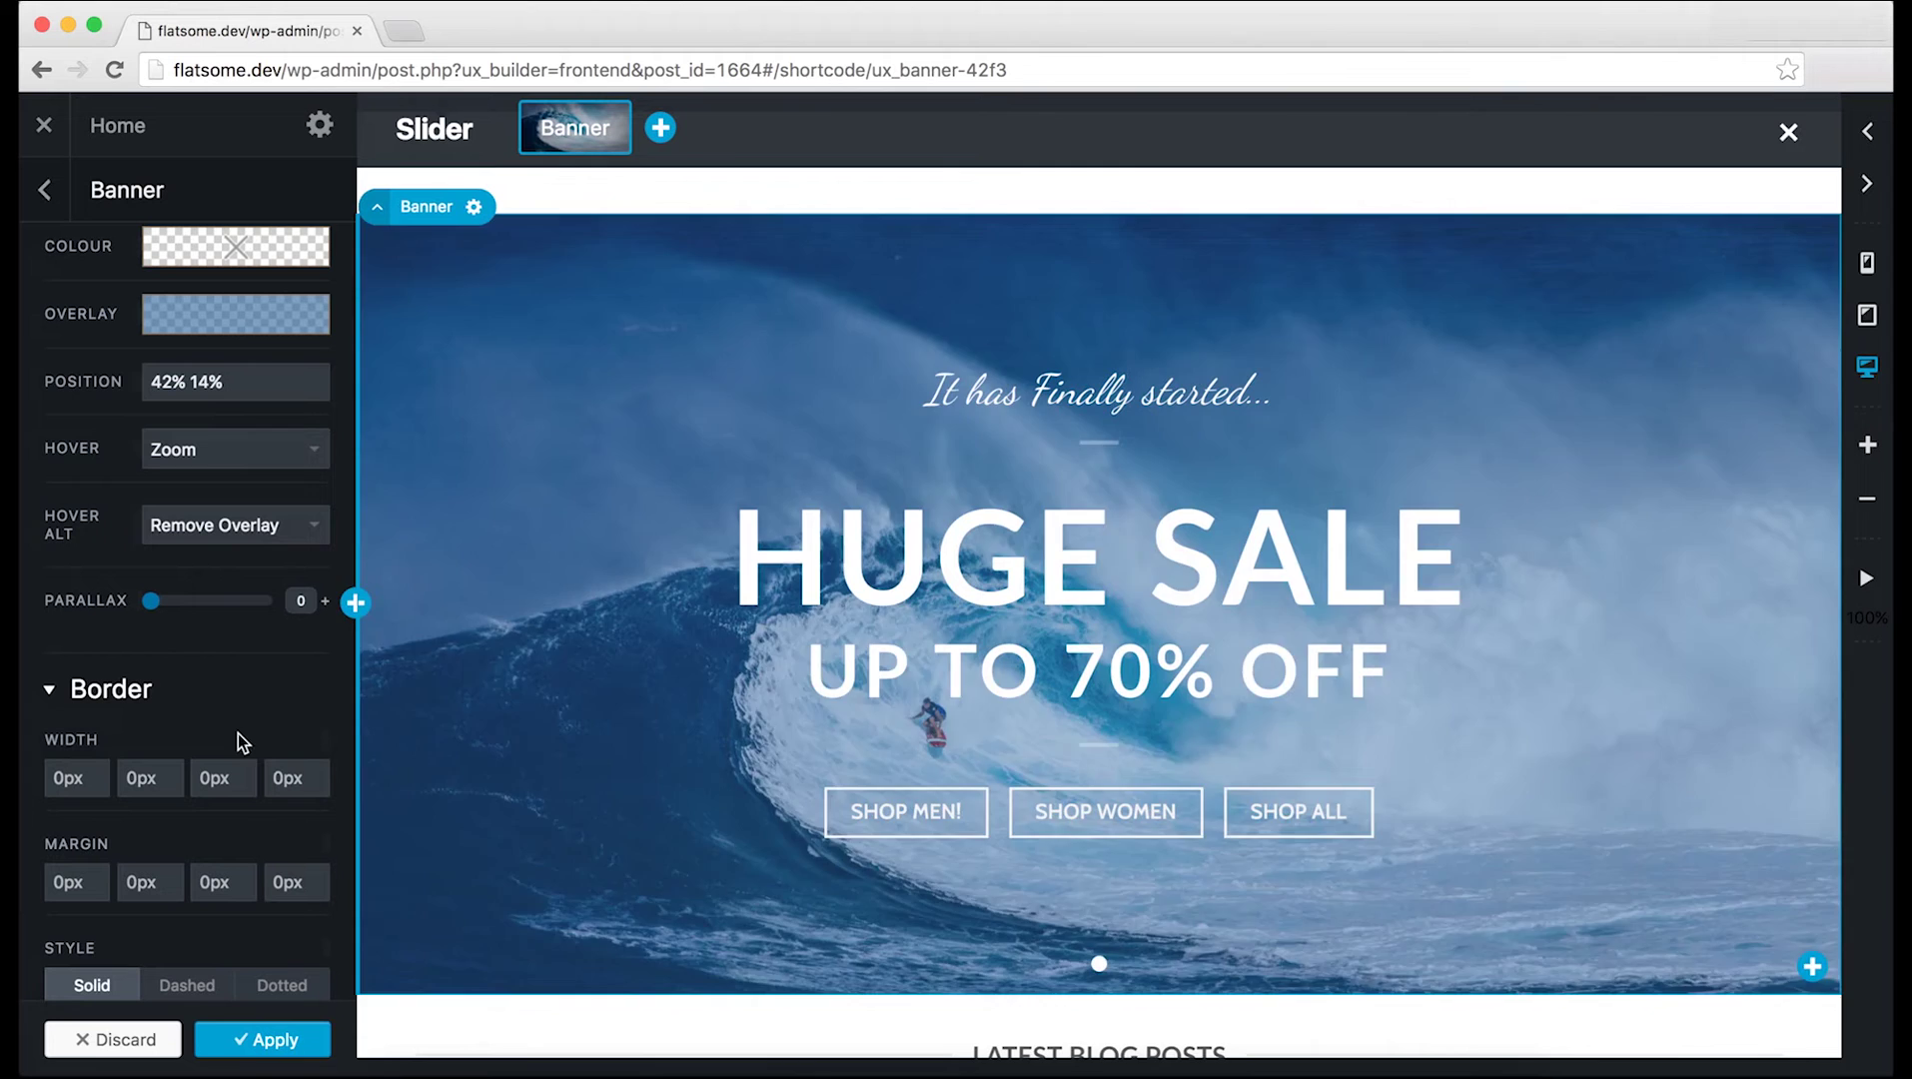
{"action": "scroll", "coordinate": [189, 652], "scroll_direction": "down", "scroll_amount": 3}
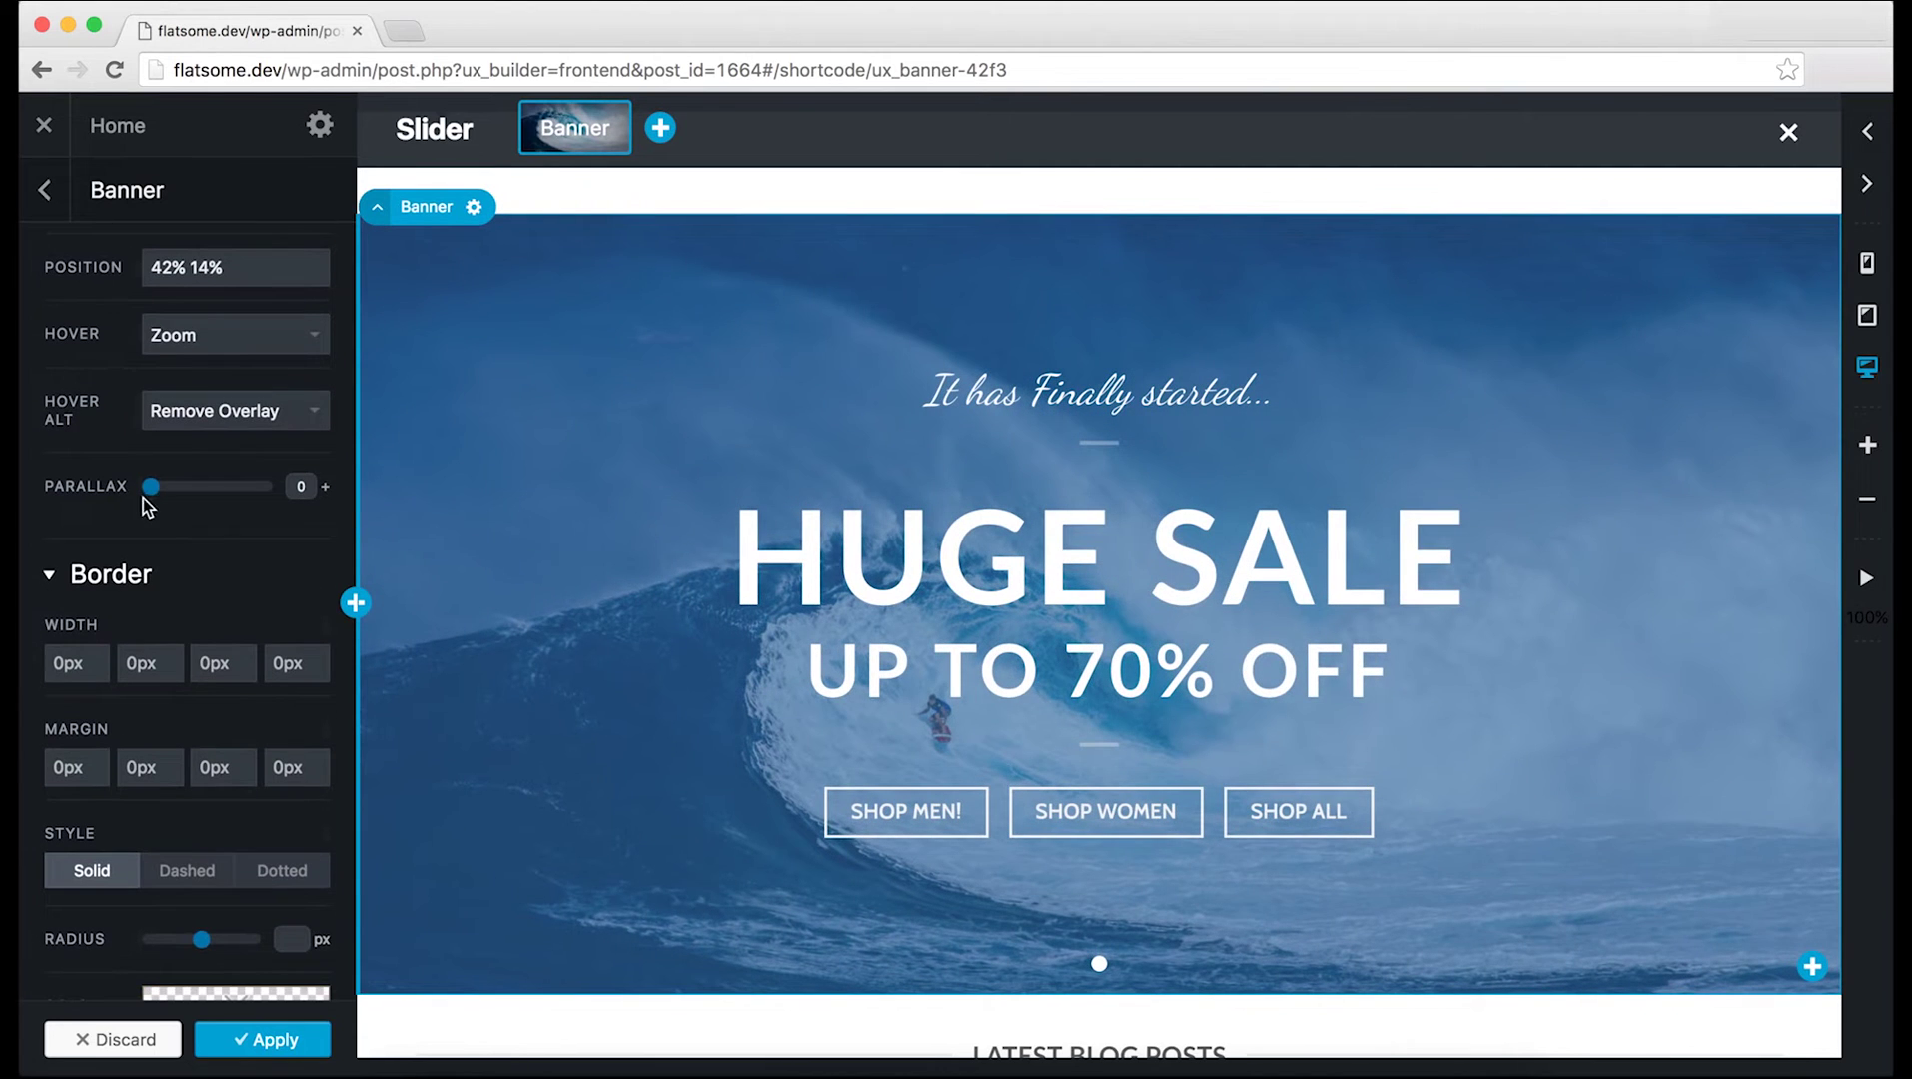
{"action": "left_click_drag", "start_coordinate": [215, 496], "coordinate": [135, 533]}
Step: Try a thicker, dashed, rounded dark red border on the banner
{"action": "scroll", "coordinate": [272, 556], "scroll_direction": "down", "scroll_amount": 3}
{"action": "left_click_drag", "start_coordinate": [150, 533], "coordinate": [180, 540]}
{"action": "left_click_drag", "start_coordinate": [207, 533], "coordinate": [252, 538]}
{"action": "left_click_drag", "start_coordinate": [274, 534], "coordinate": [305, 538]}
{"action": "left_click", "coordinate": [232, 746]}
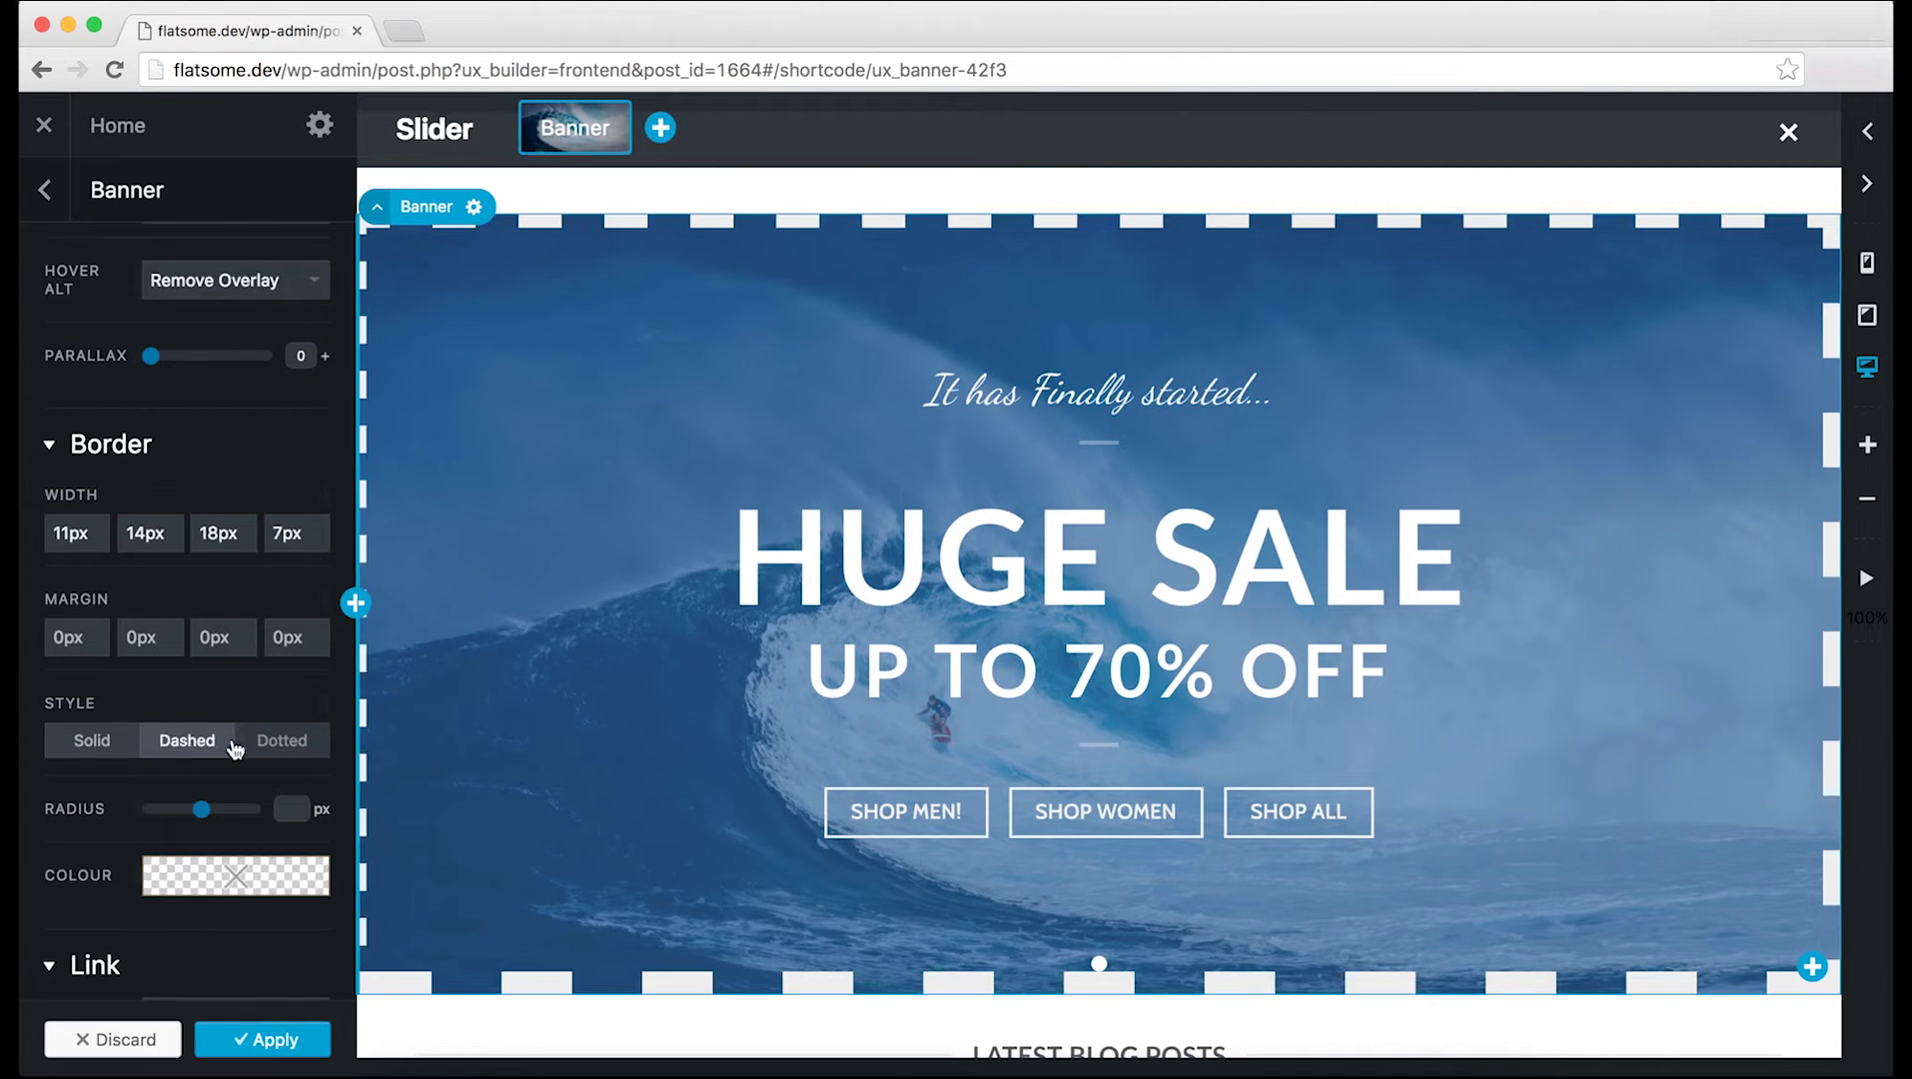
{"action": "left_click_drag", "start_coordinate": [202, 811], "coordinate": [230, 853]}
{"action": "left_click", "coordinate": [232, 894]}
{"action": "left_click_drag", "start_coordinate": [250, 726], "coordinate": [300, 654]}
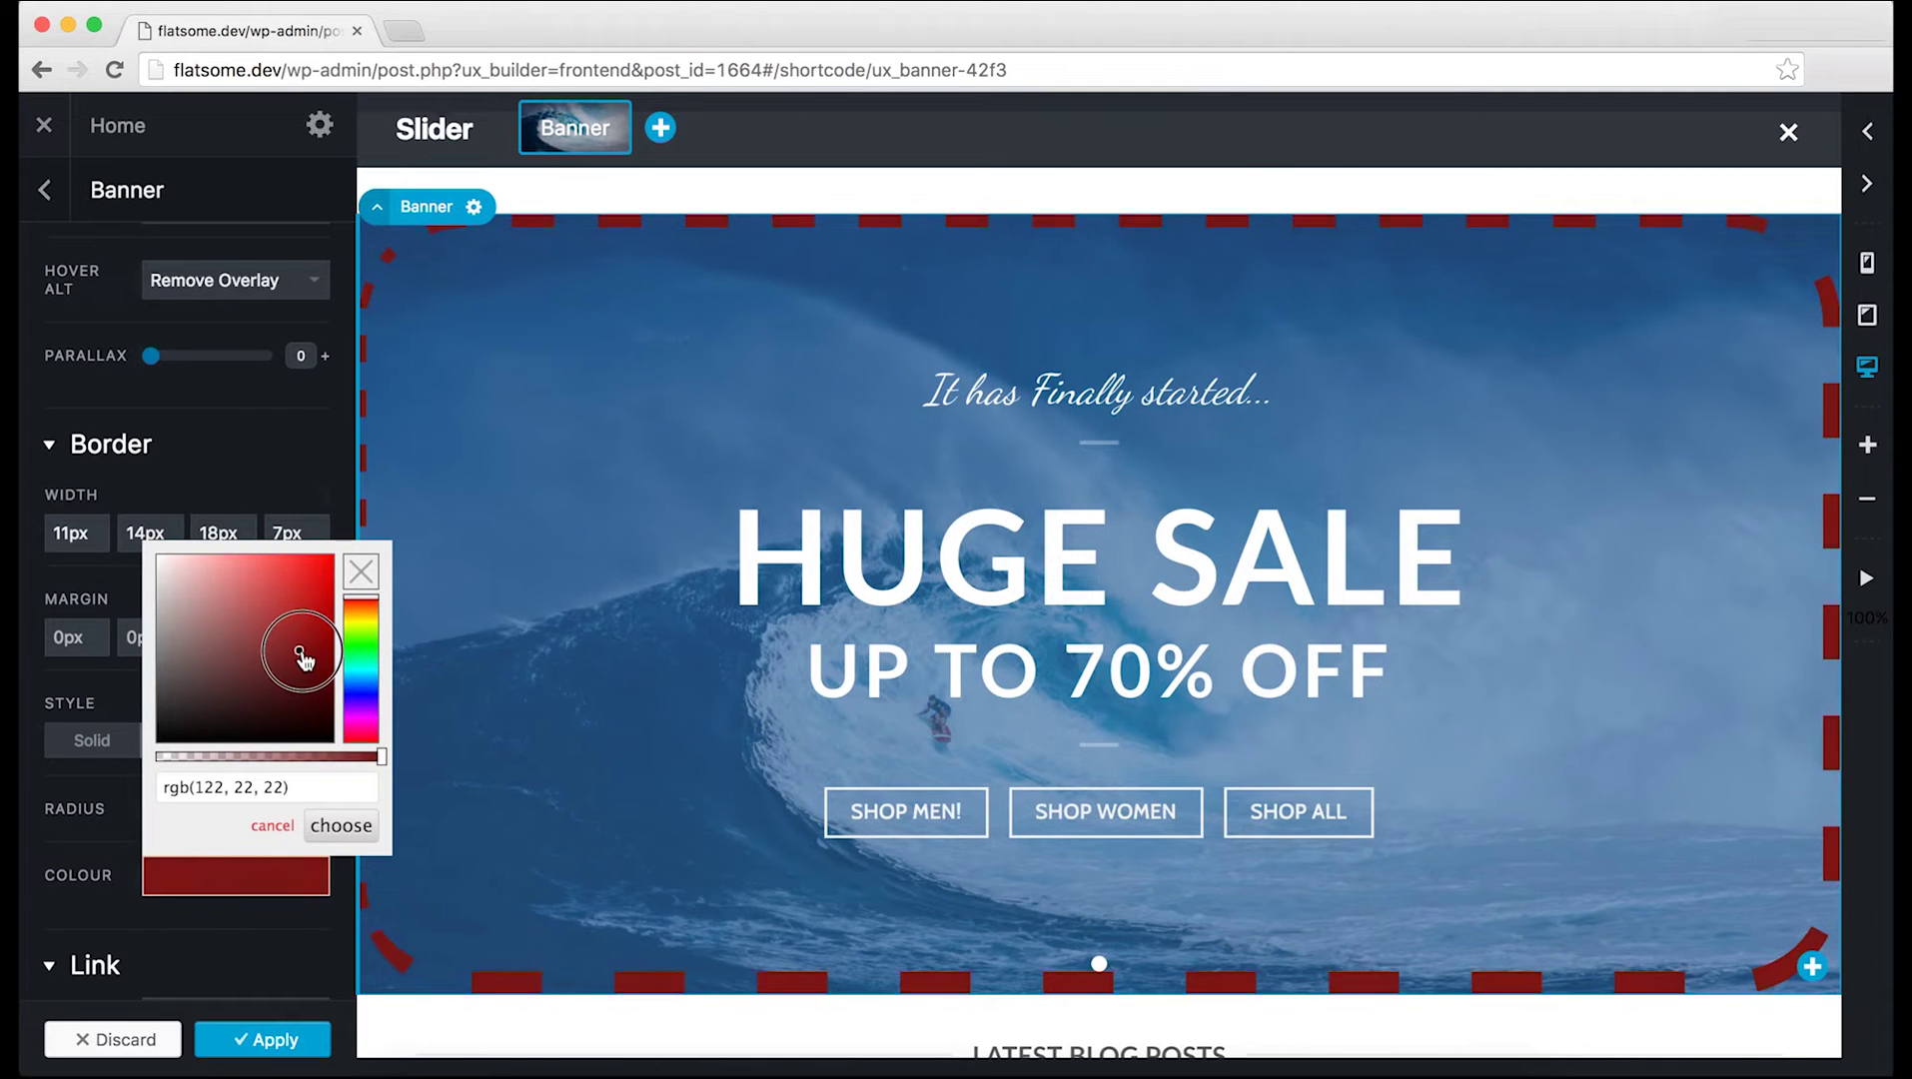
{"action": "left_click", "coordinate": [338, 826]}
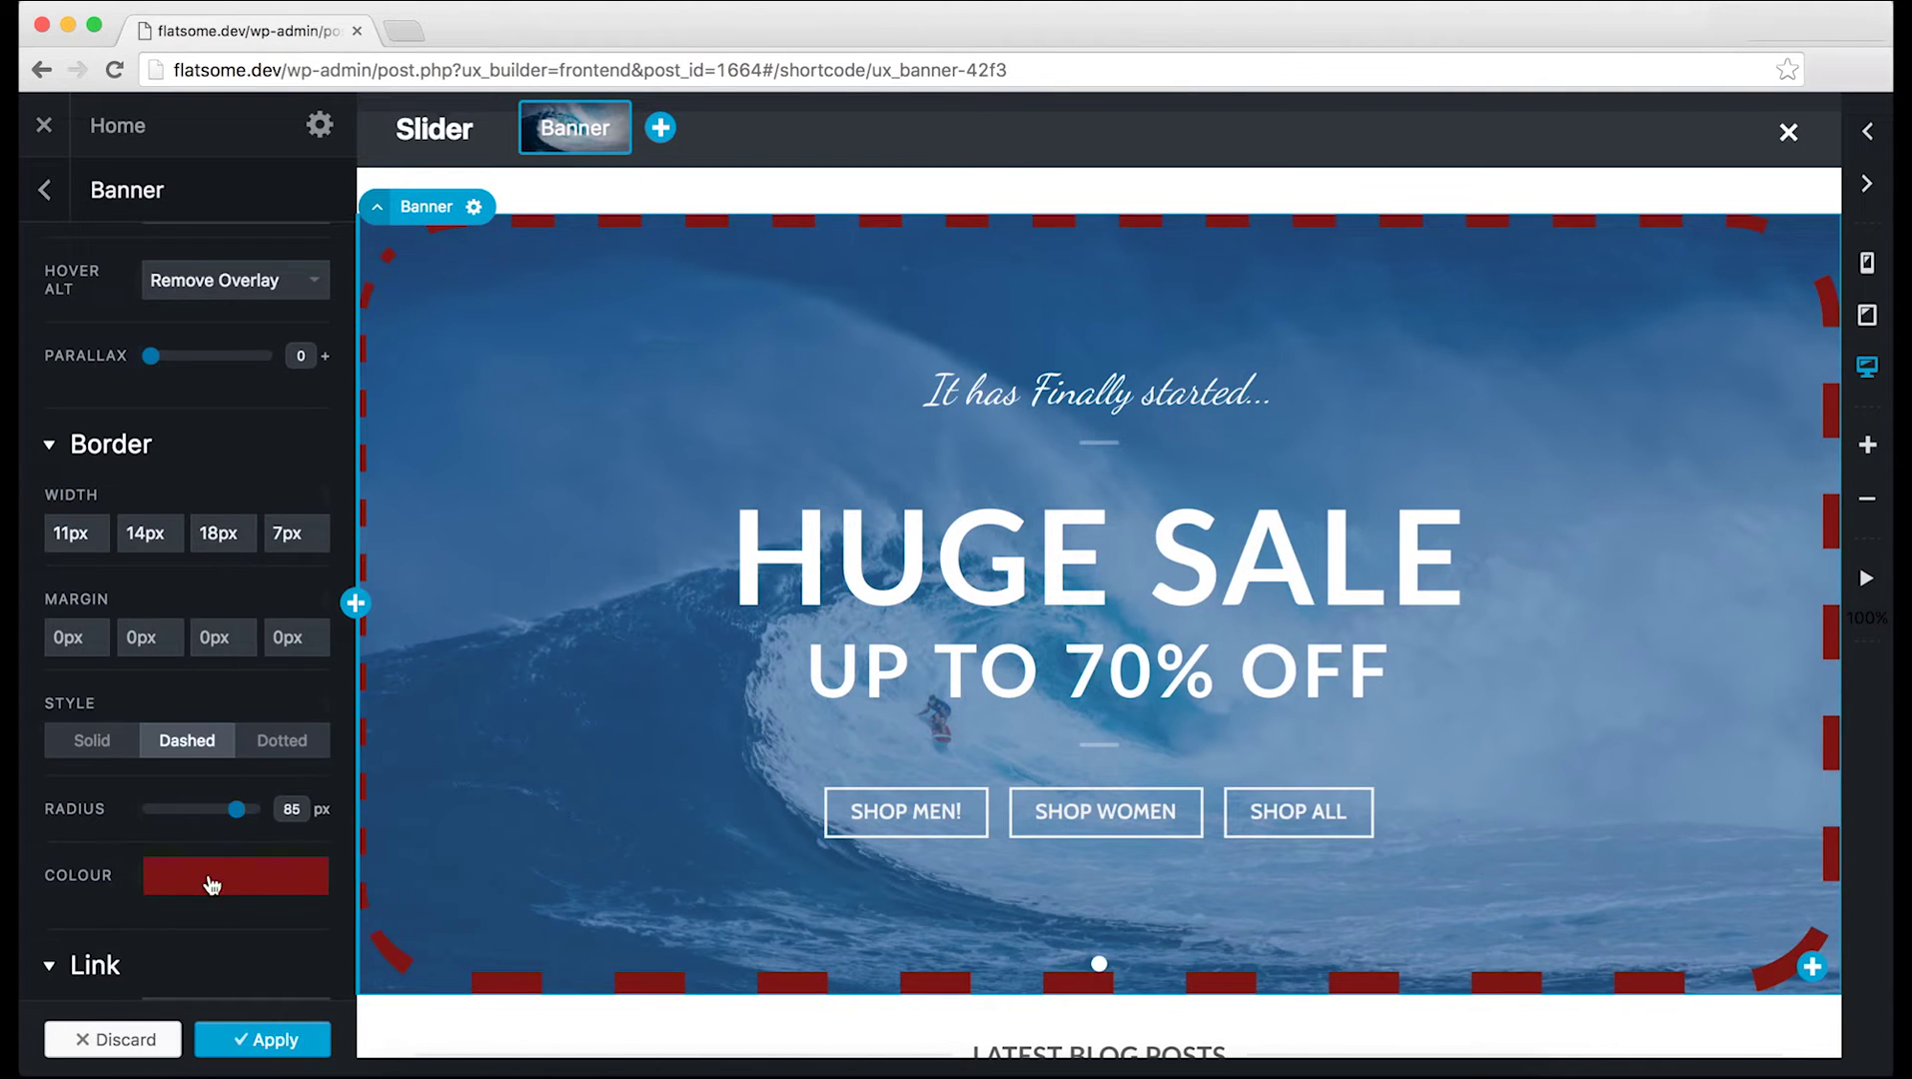
Step: Reset all border widths to 0px and apply the banner settings
{"action": "scroll", "coordinate": [205, 859], "scroll_direction": "down", "scroll_amount": 2}
{"action": "left_click_drag", "start_coordinate": [76, 445], "coordinate": [22, 452]}
{"action": "mouse_move", "coordinate": [170, 448]}
{"action": "left_mouse_down"}
{"action": "mouse_move", "coordinate": [120, 450]}
{"action": "mouse_move", "coordinate": [165, 450]}
{"action": "left_mouse_up"}
{"action": "left_click", "coordinate": [285, 452]}
{"action": "scroll", "coordinate": [173, 489], "scroll_direction": "down", "scroll_amount": 5}
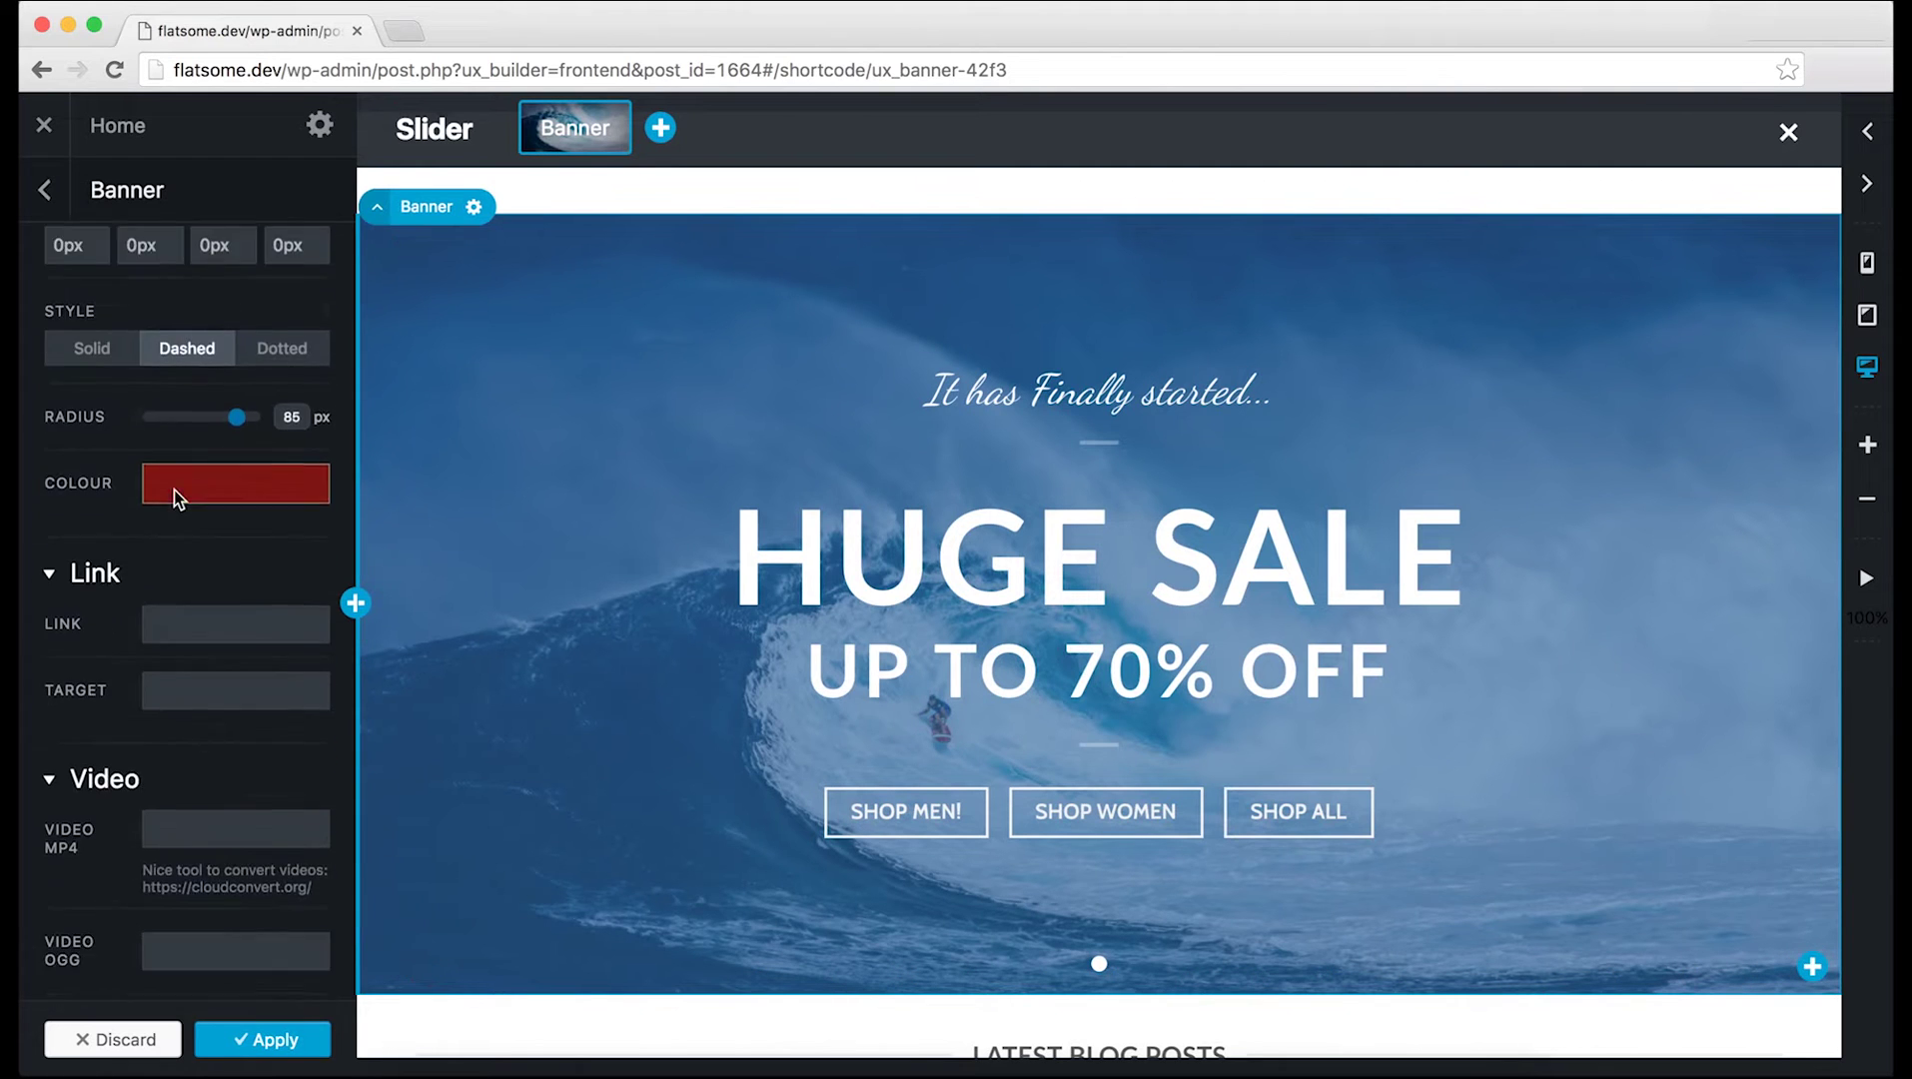
{"action": "scroll", "coordinate": [193, 524], "scroll_direction": "down", "scroll_amount": 2}
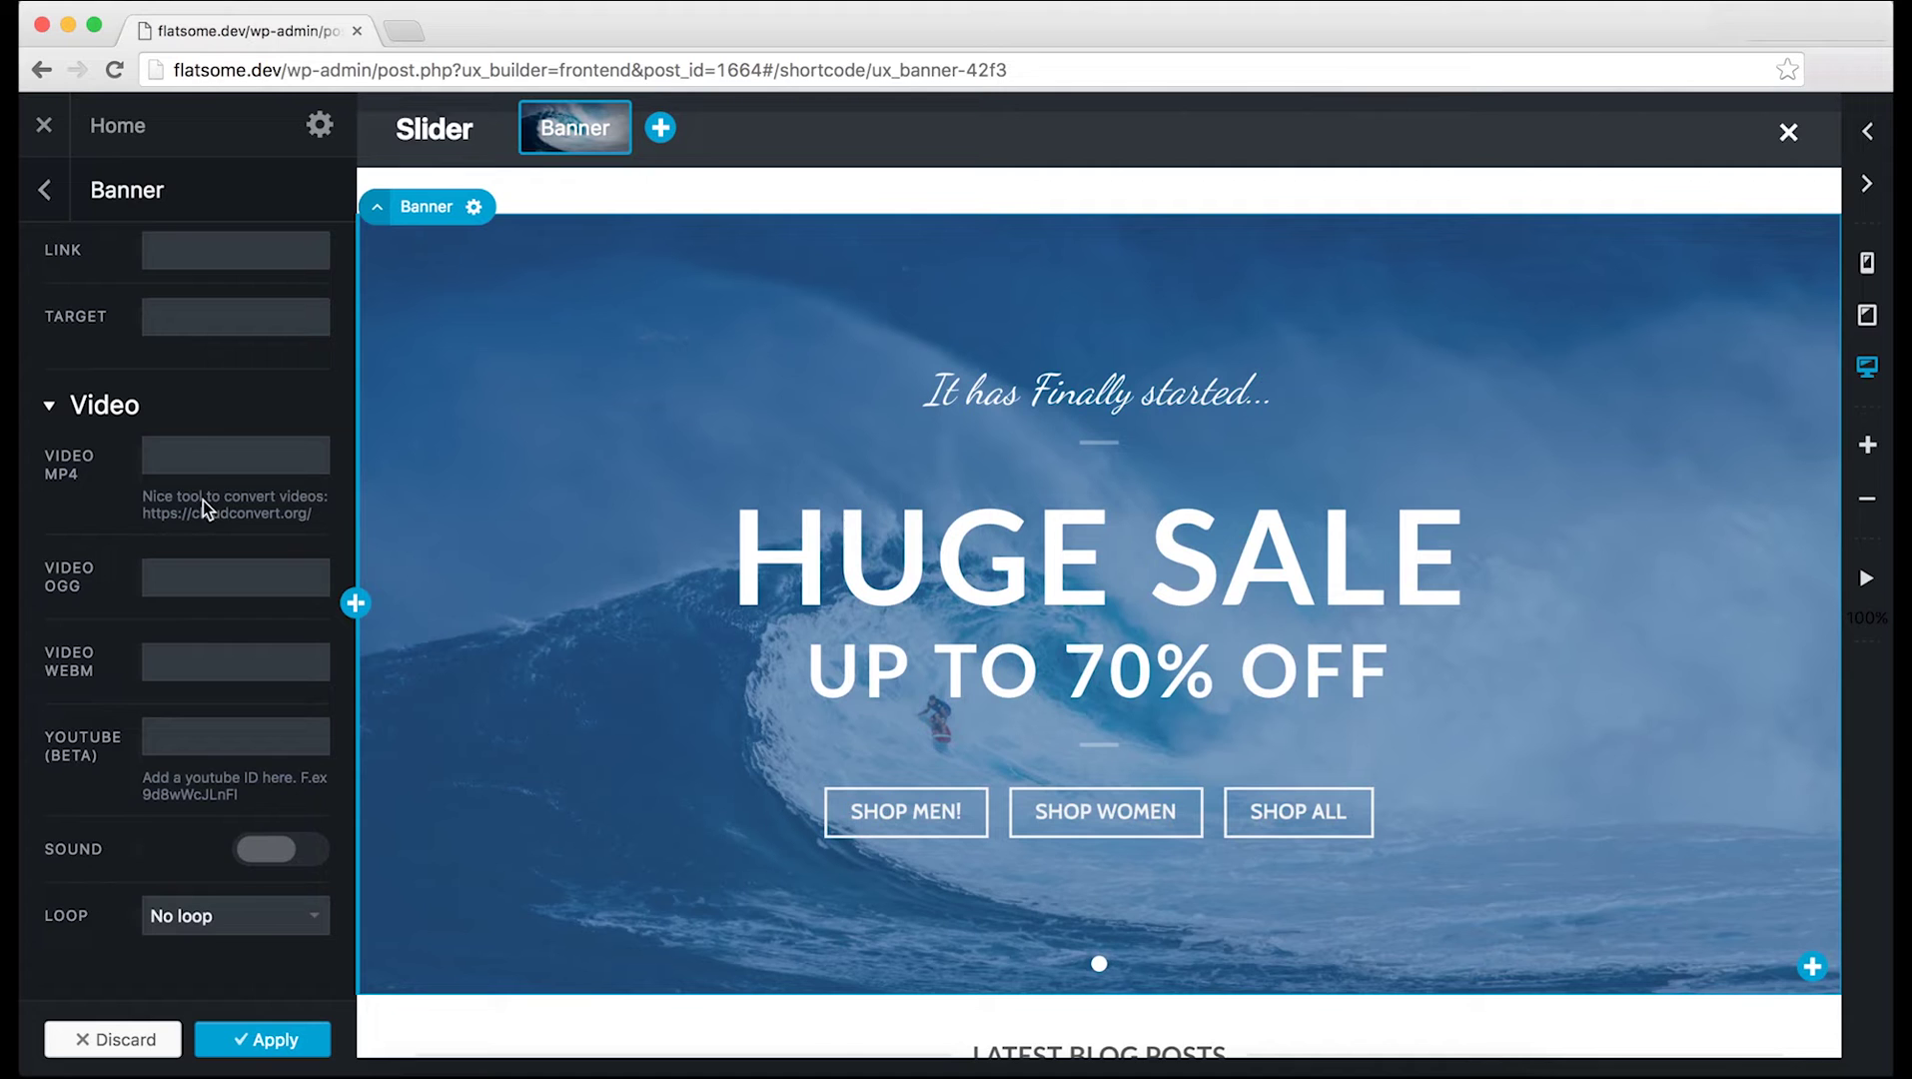
{"action": "left_click", "coordinate": [267, 1047]}
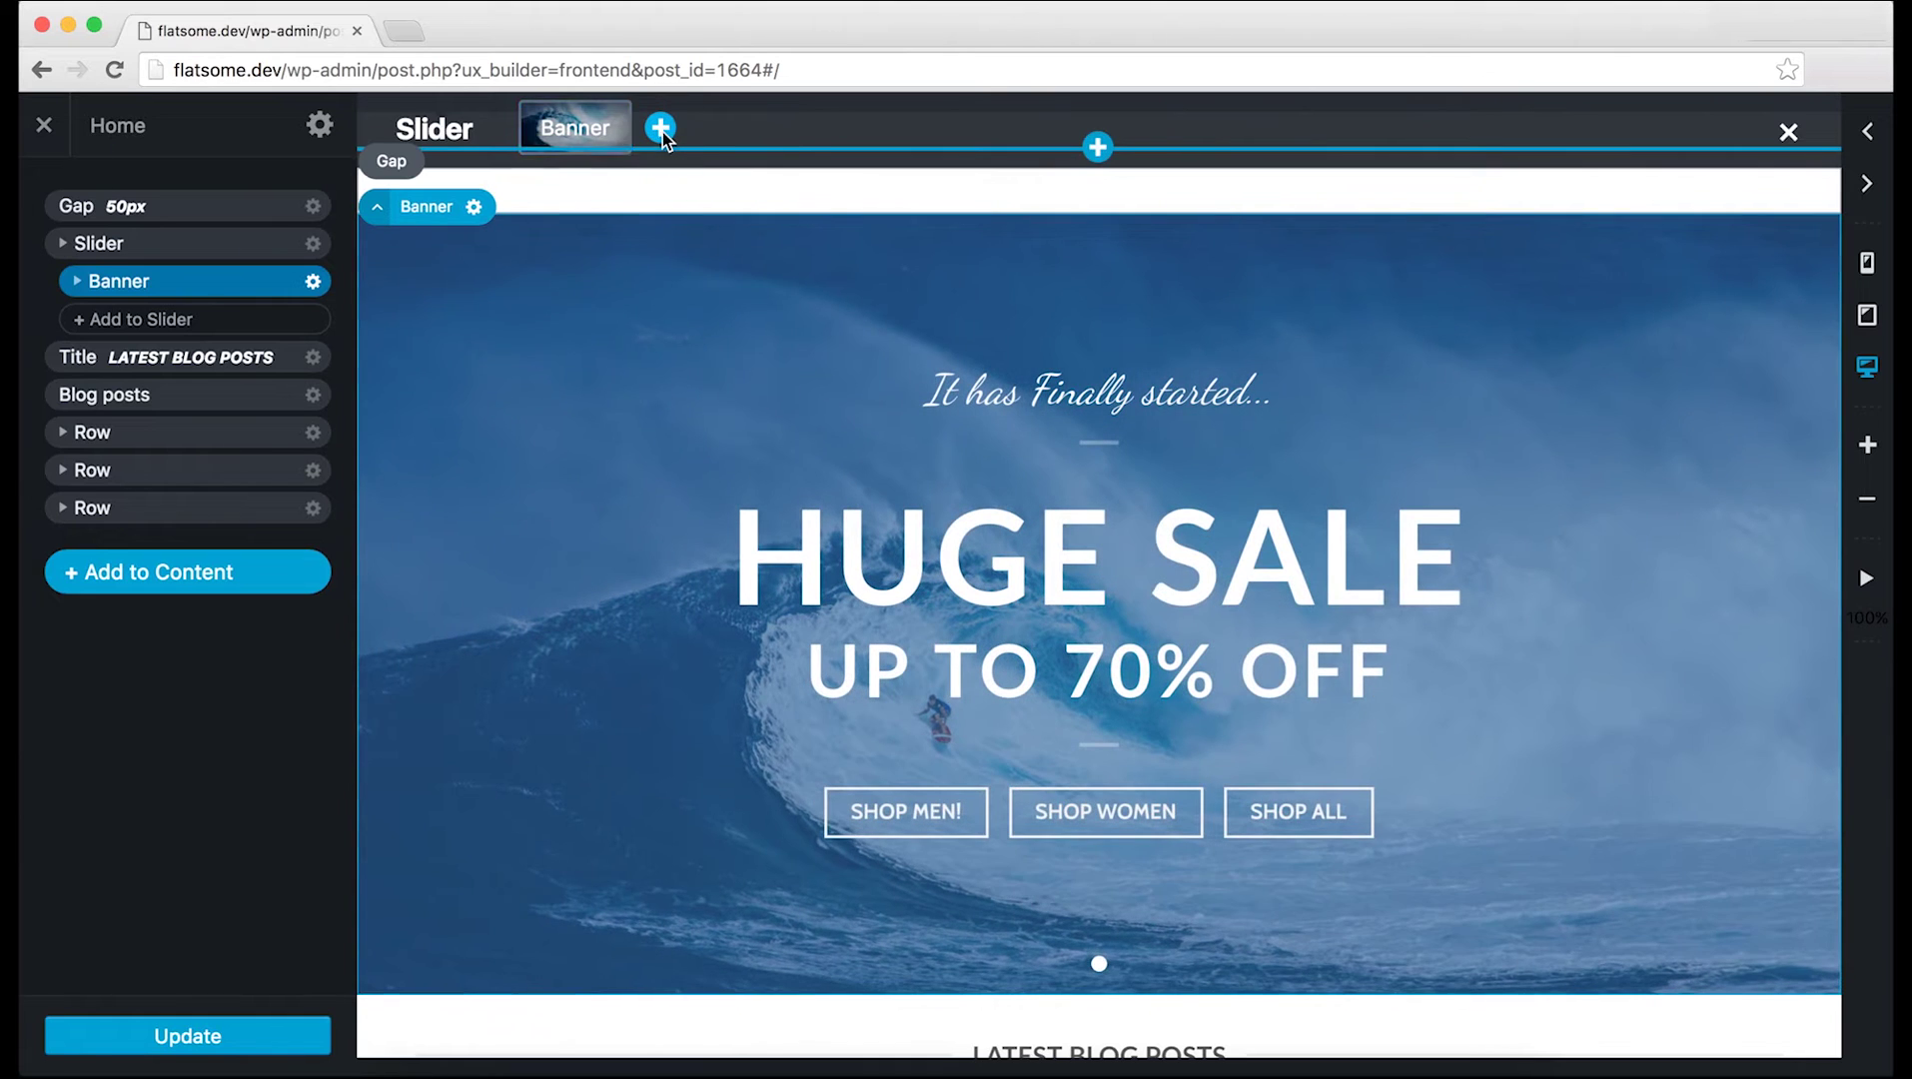
Step: Add an Image slide to the slider using the blue-windowed building photo
{"action": "left_click", "coordinate": [659, 128]}
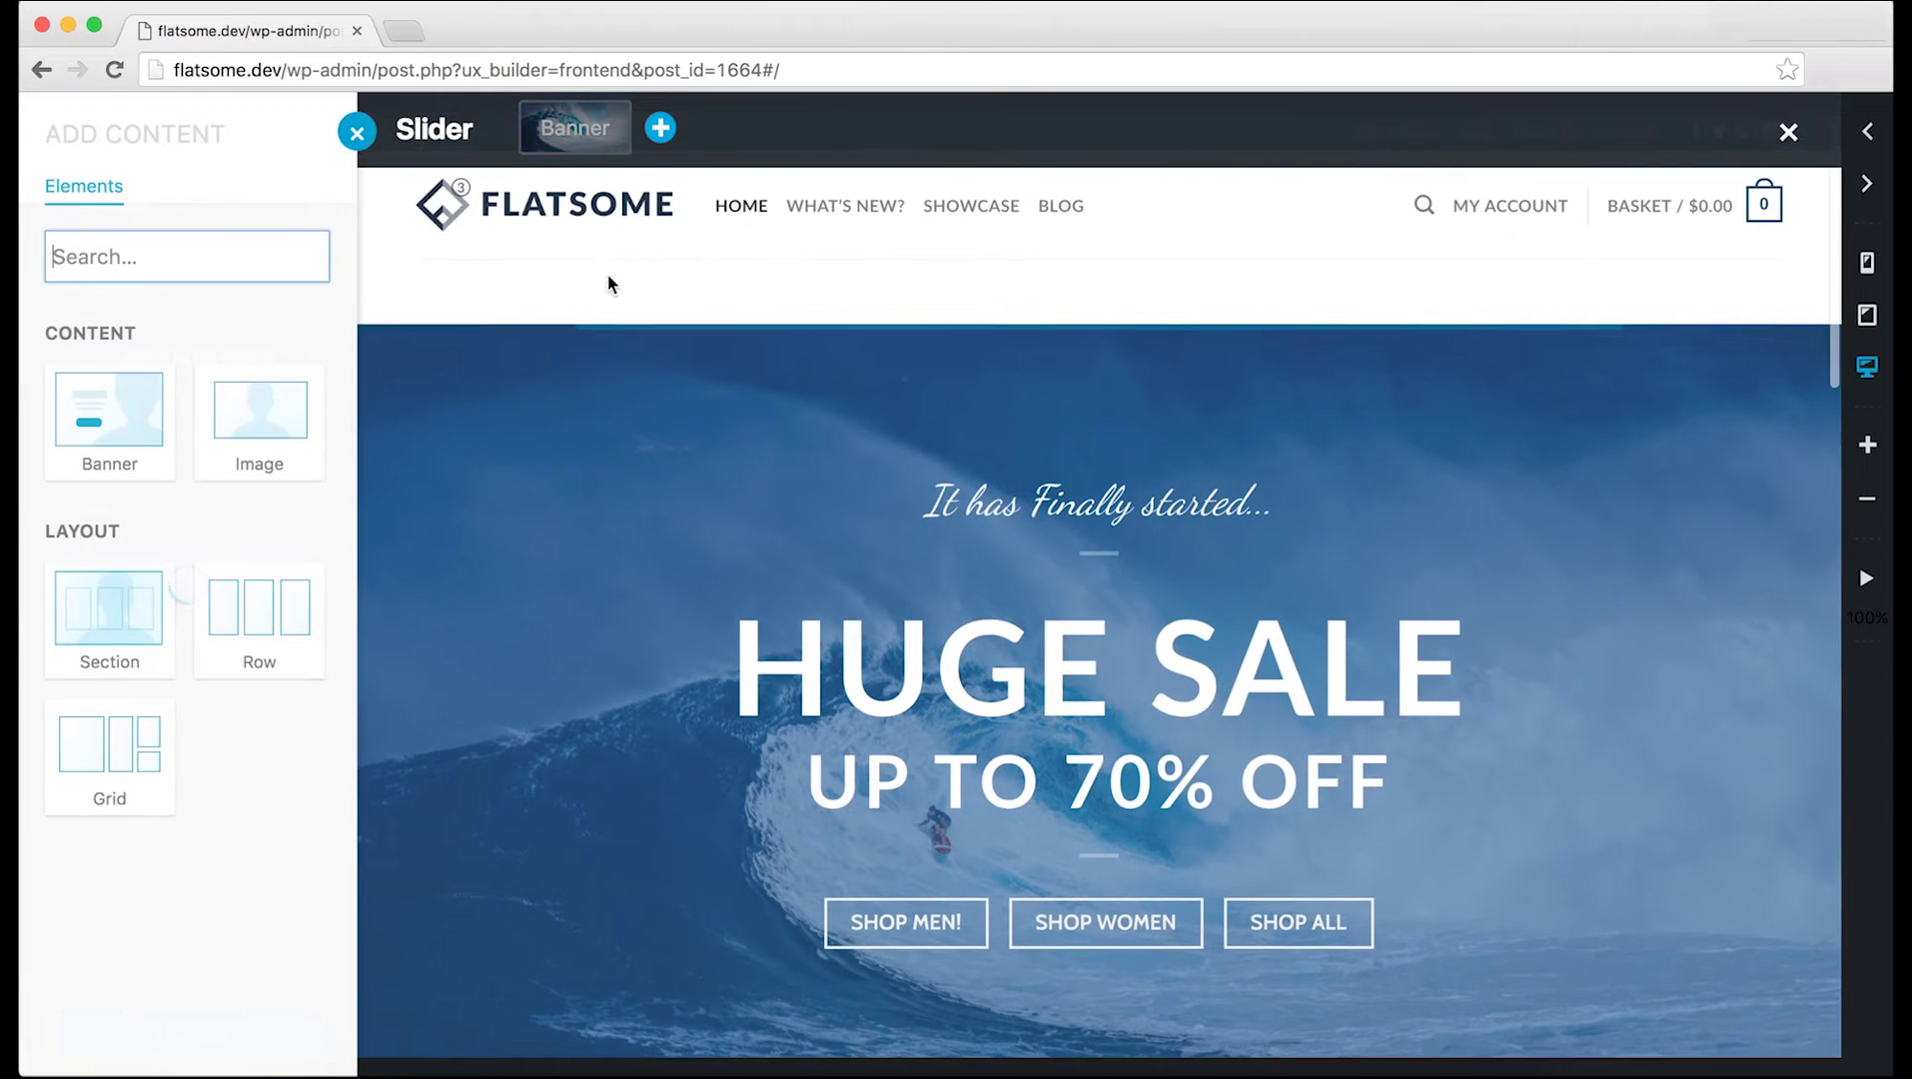
{"action": "left_click", "coordinate": [273, 420]}
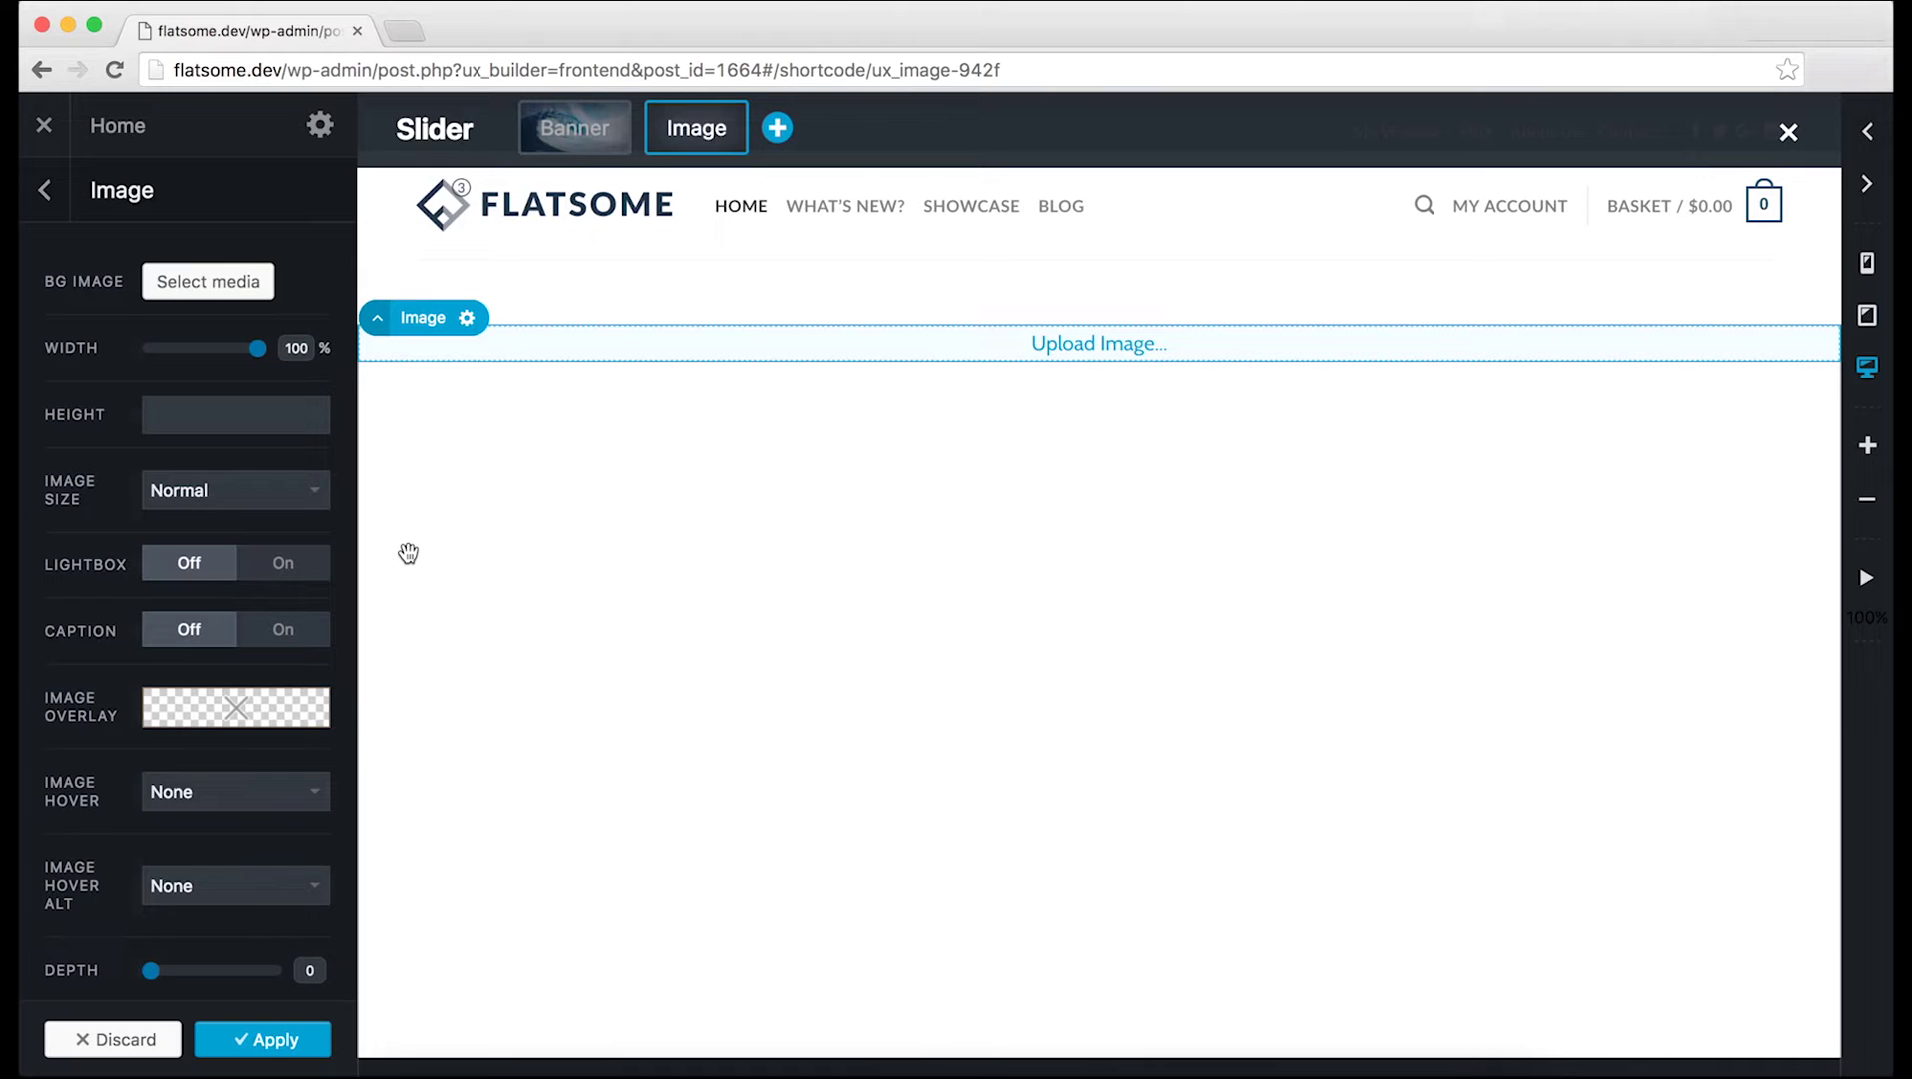
{"action": "left_click", "coordinate": [228, 283]}
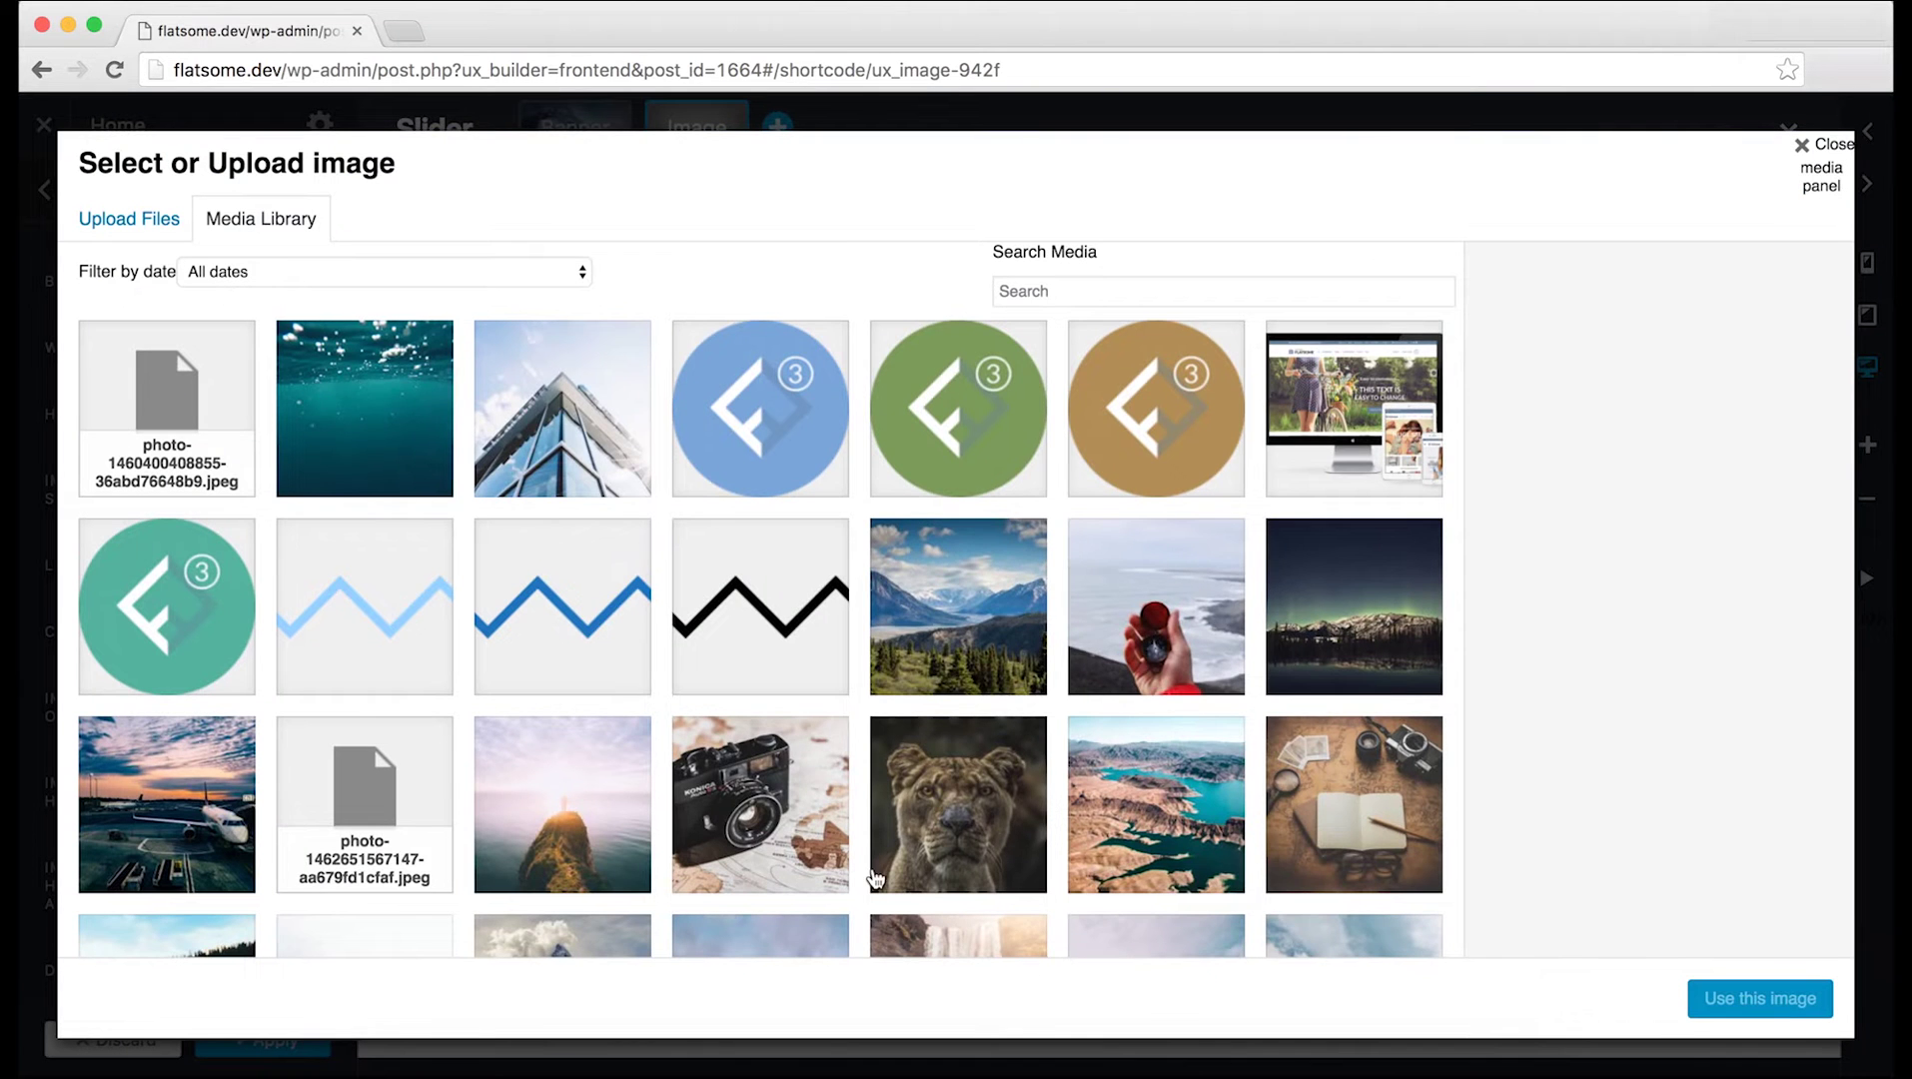
{"action": "scroll", "coordinate": [556, 894], "scroll_direction": "down", "scroll_amount": 10}
{"action": "left_click", "coordinate": [218, 869]}
{"action": "left_click", "coordinate": [1731, 1000]}
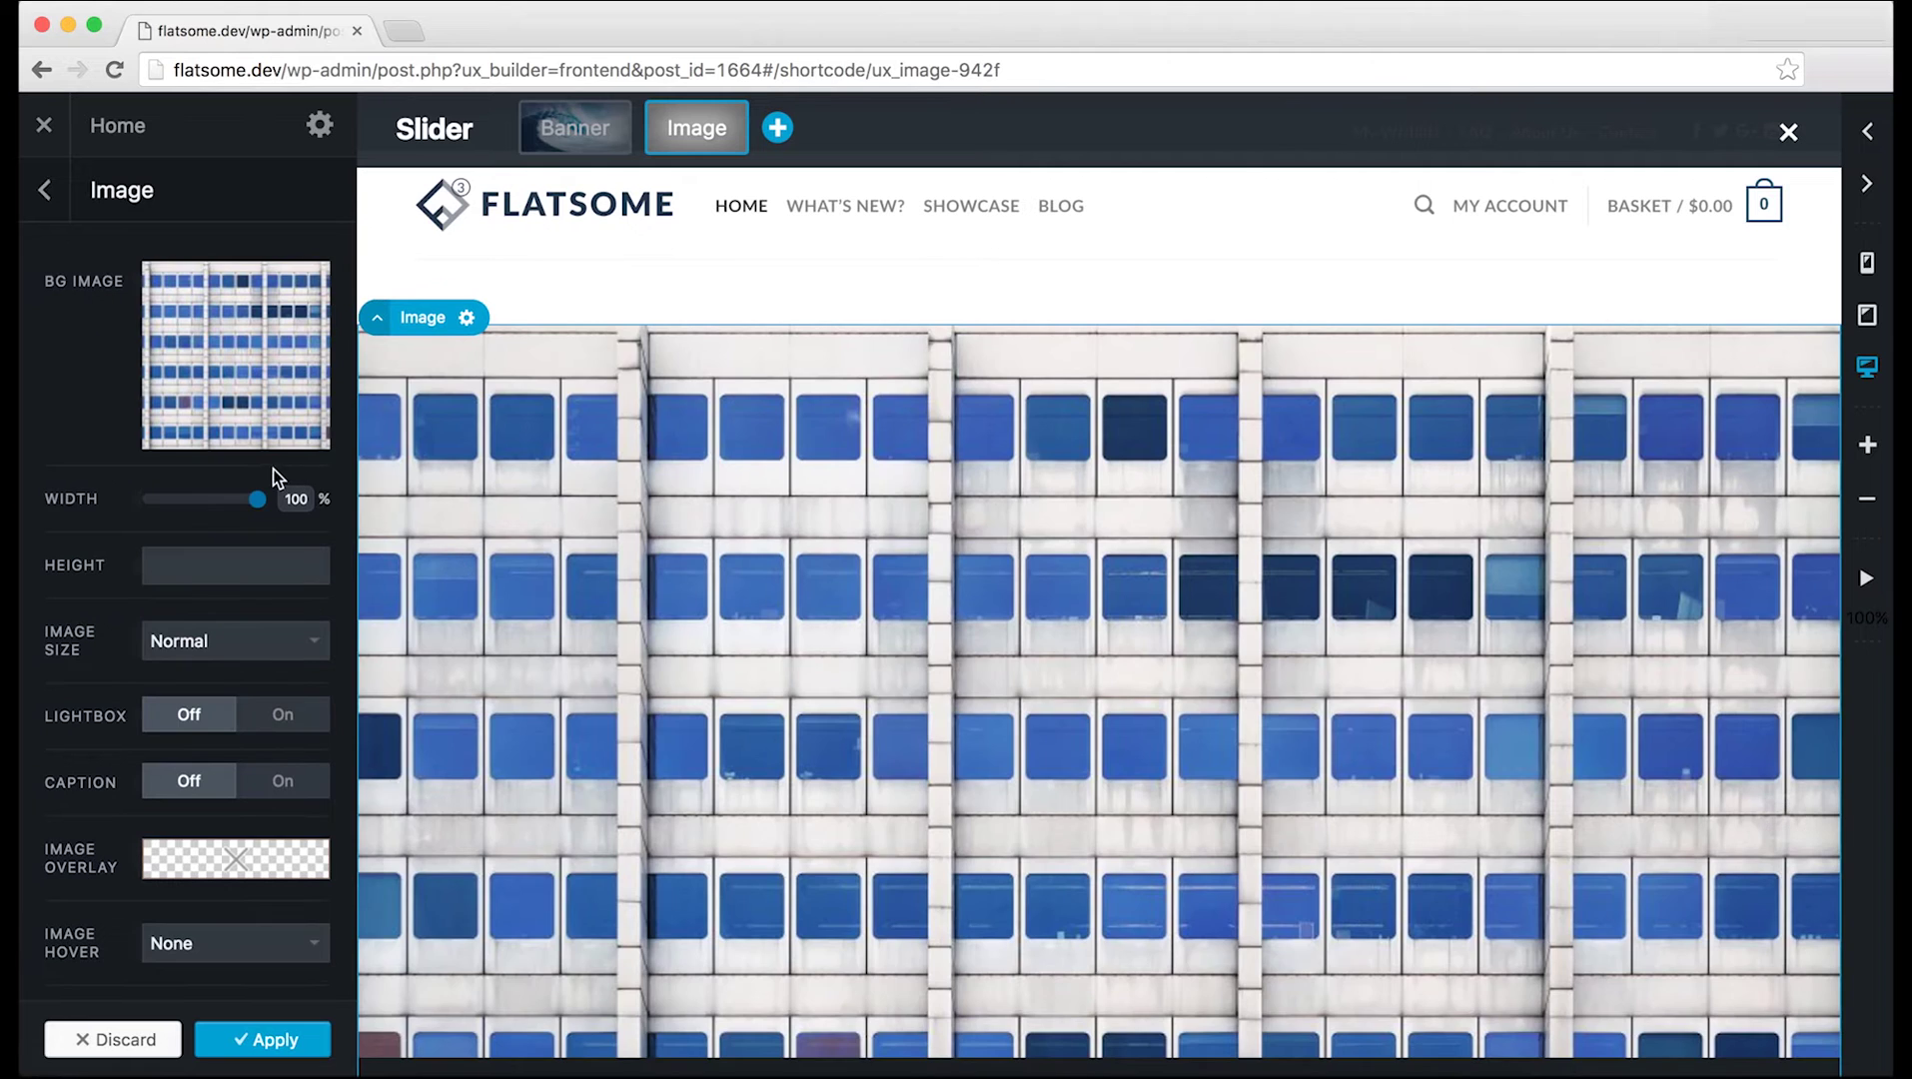
Step: Set the image slide's height to 600px
{"action": "left_click", "coordinate": [243, 562]}
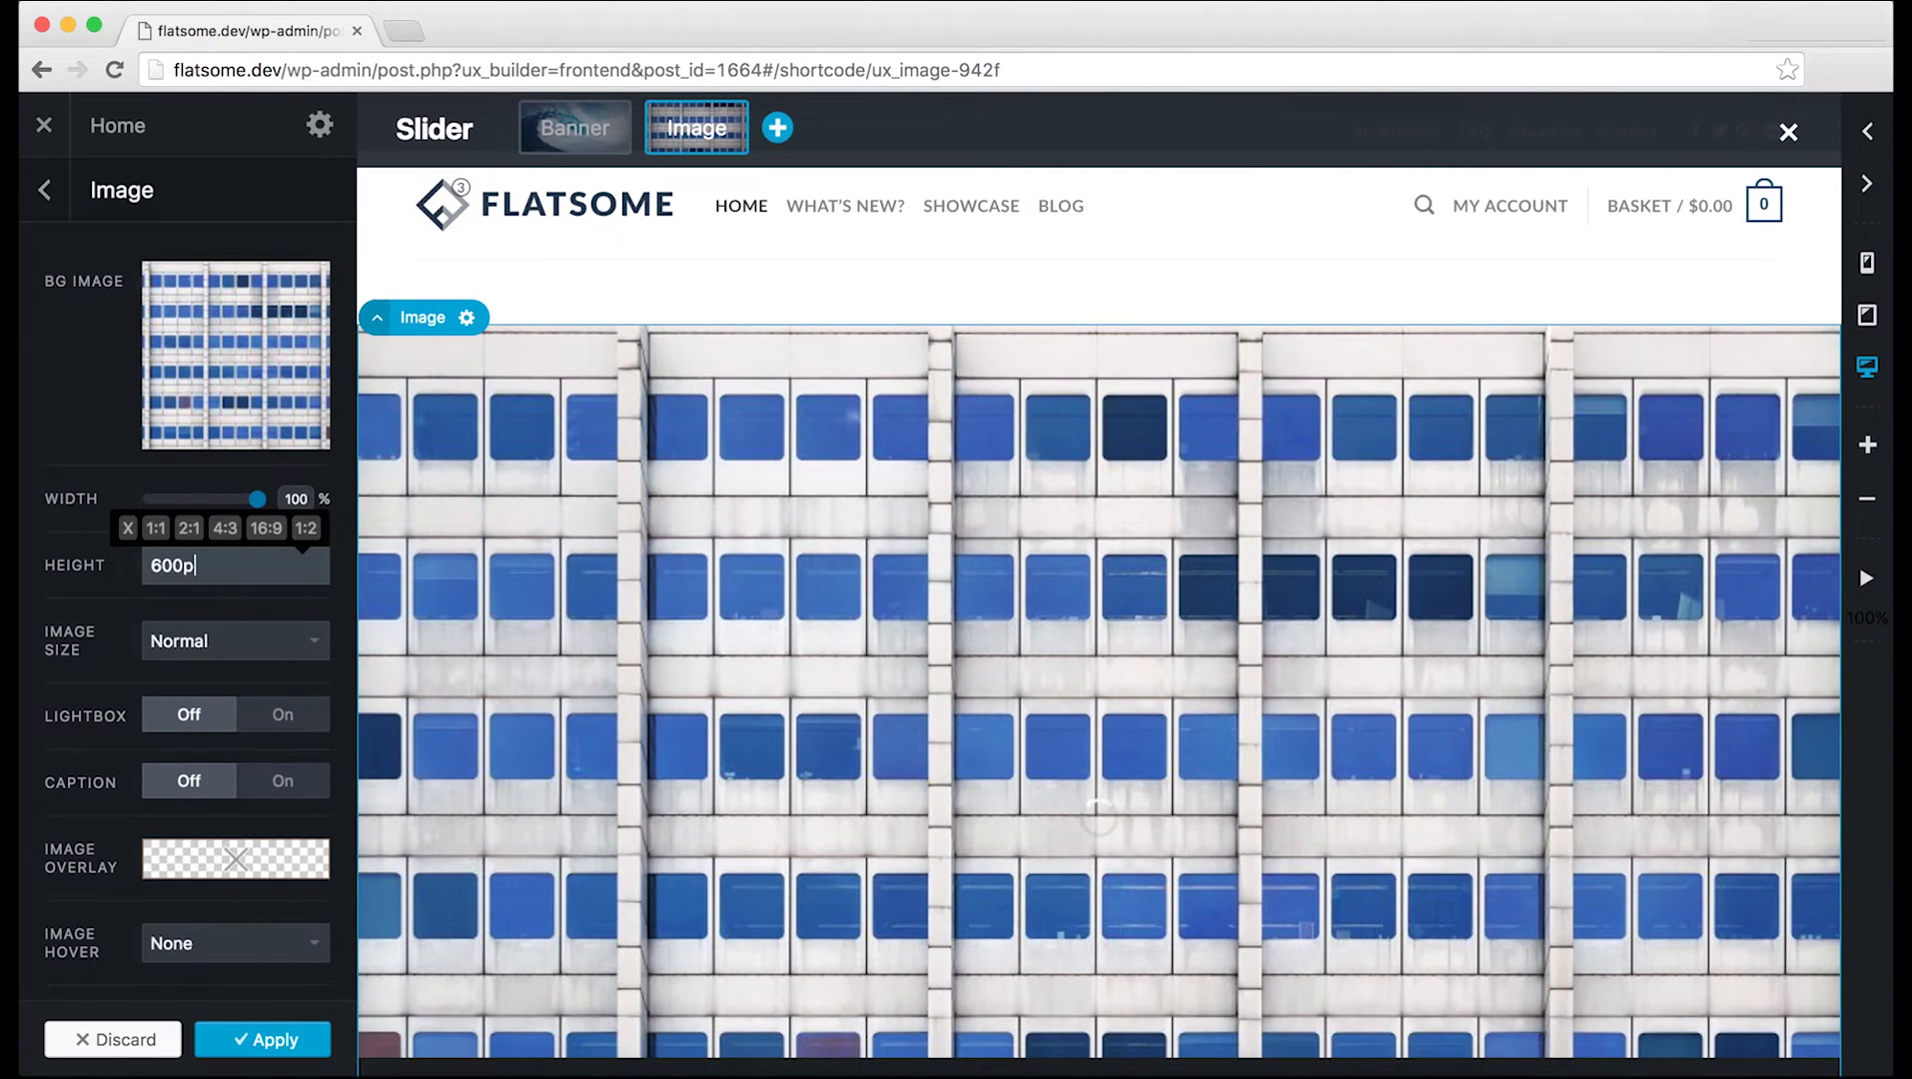
{"action": "scroll", "coordinate": [972, 725], "scroll_direction": "down", "scroll_amount": 5}
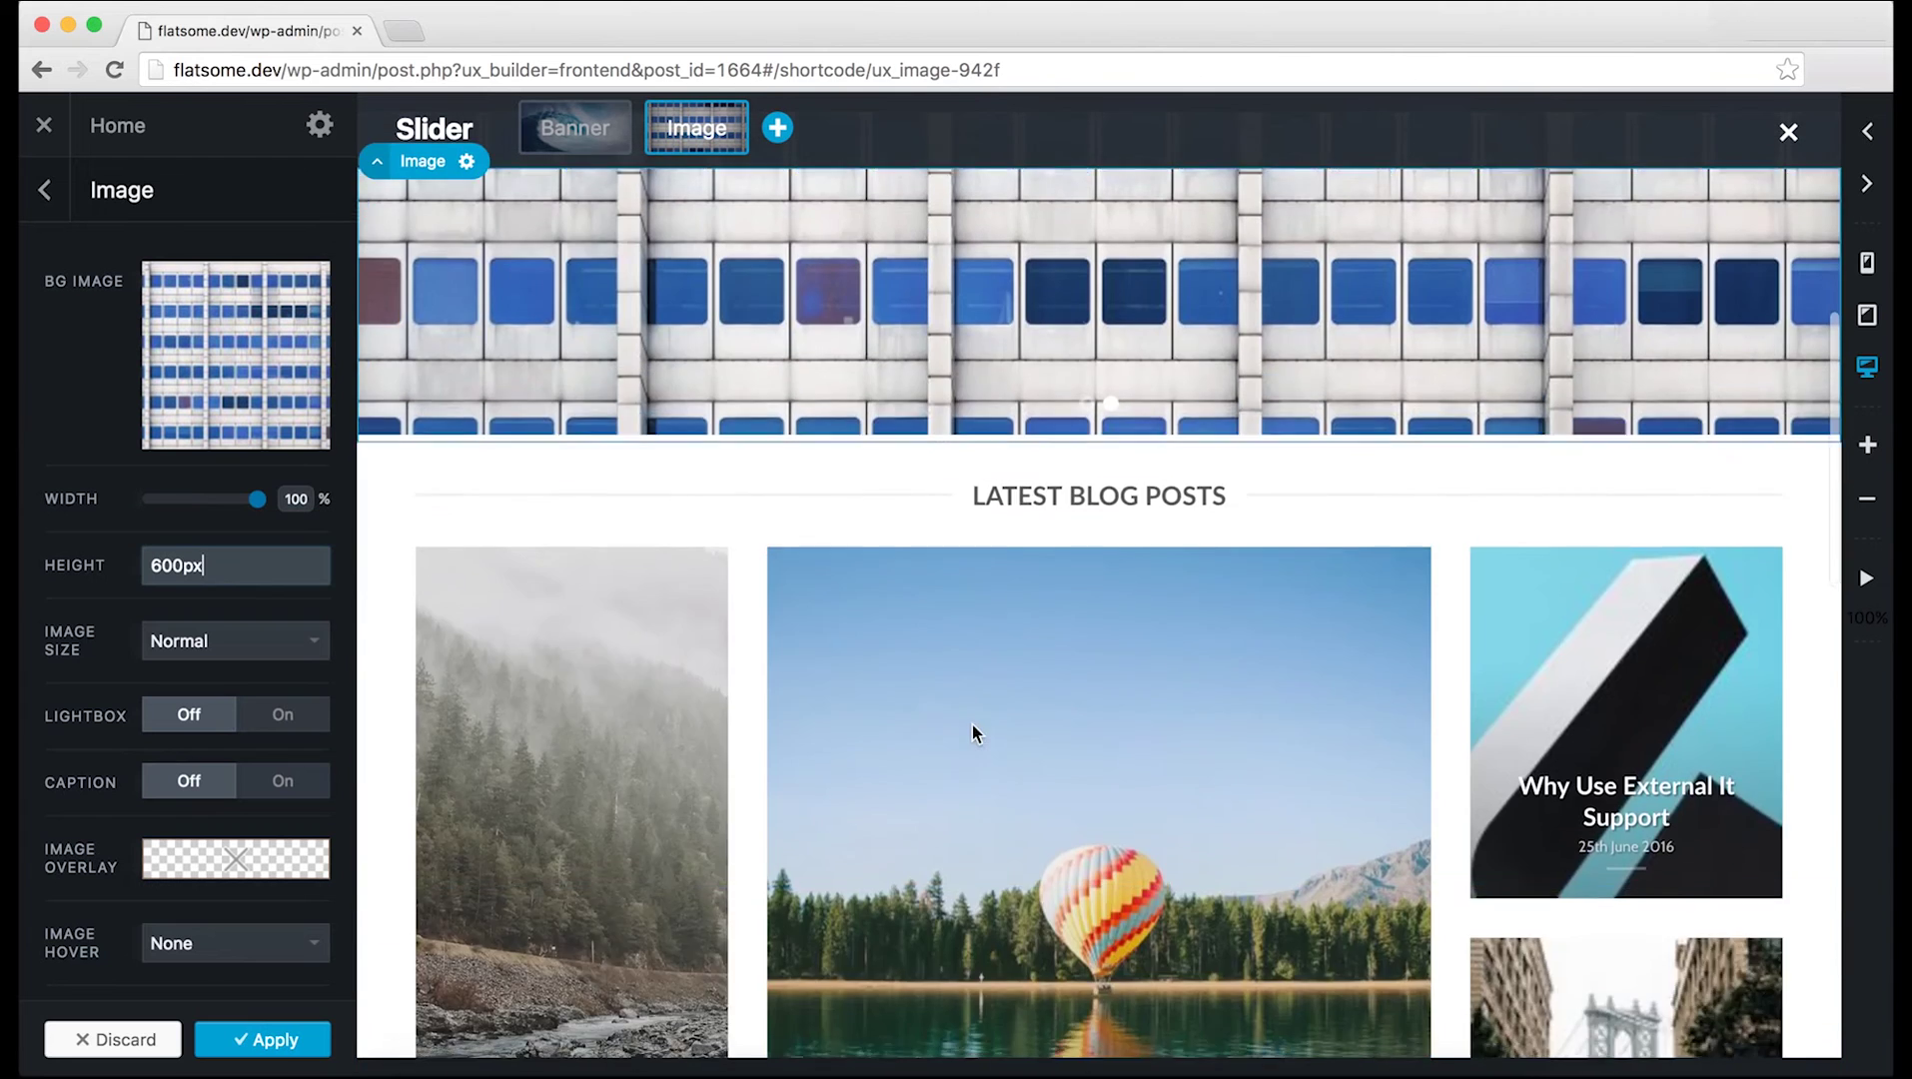
{"action": "scroll", "coordinate": [972, 725], "scroll_direction": "up", "scroll_amount": 4}
{"action": "scroll", "coordinate": [972, 724], "scroll_direction": "up", "scroll_amount": 2}
{"action": "scroll", "coordinate": [414, 685], "scroll_direction": "down", "scroll_amount": 2}
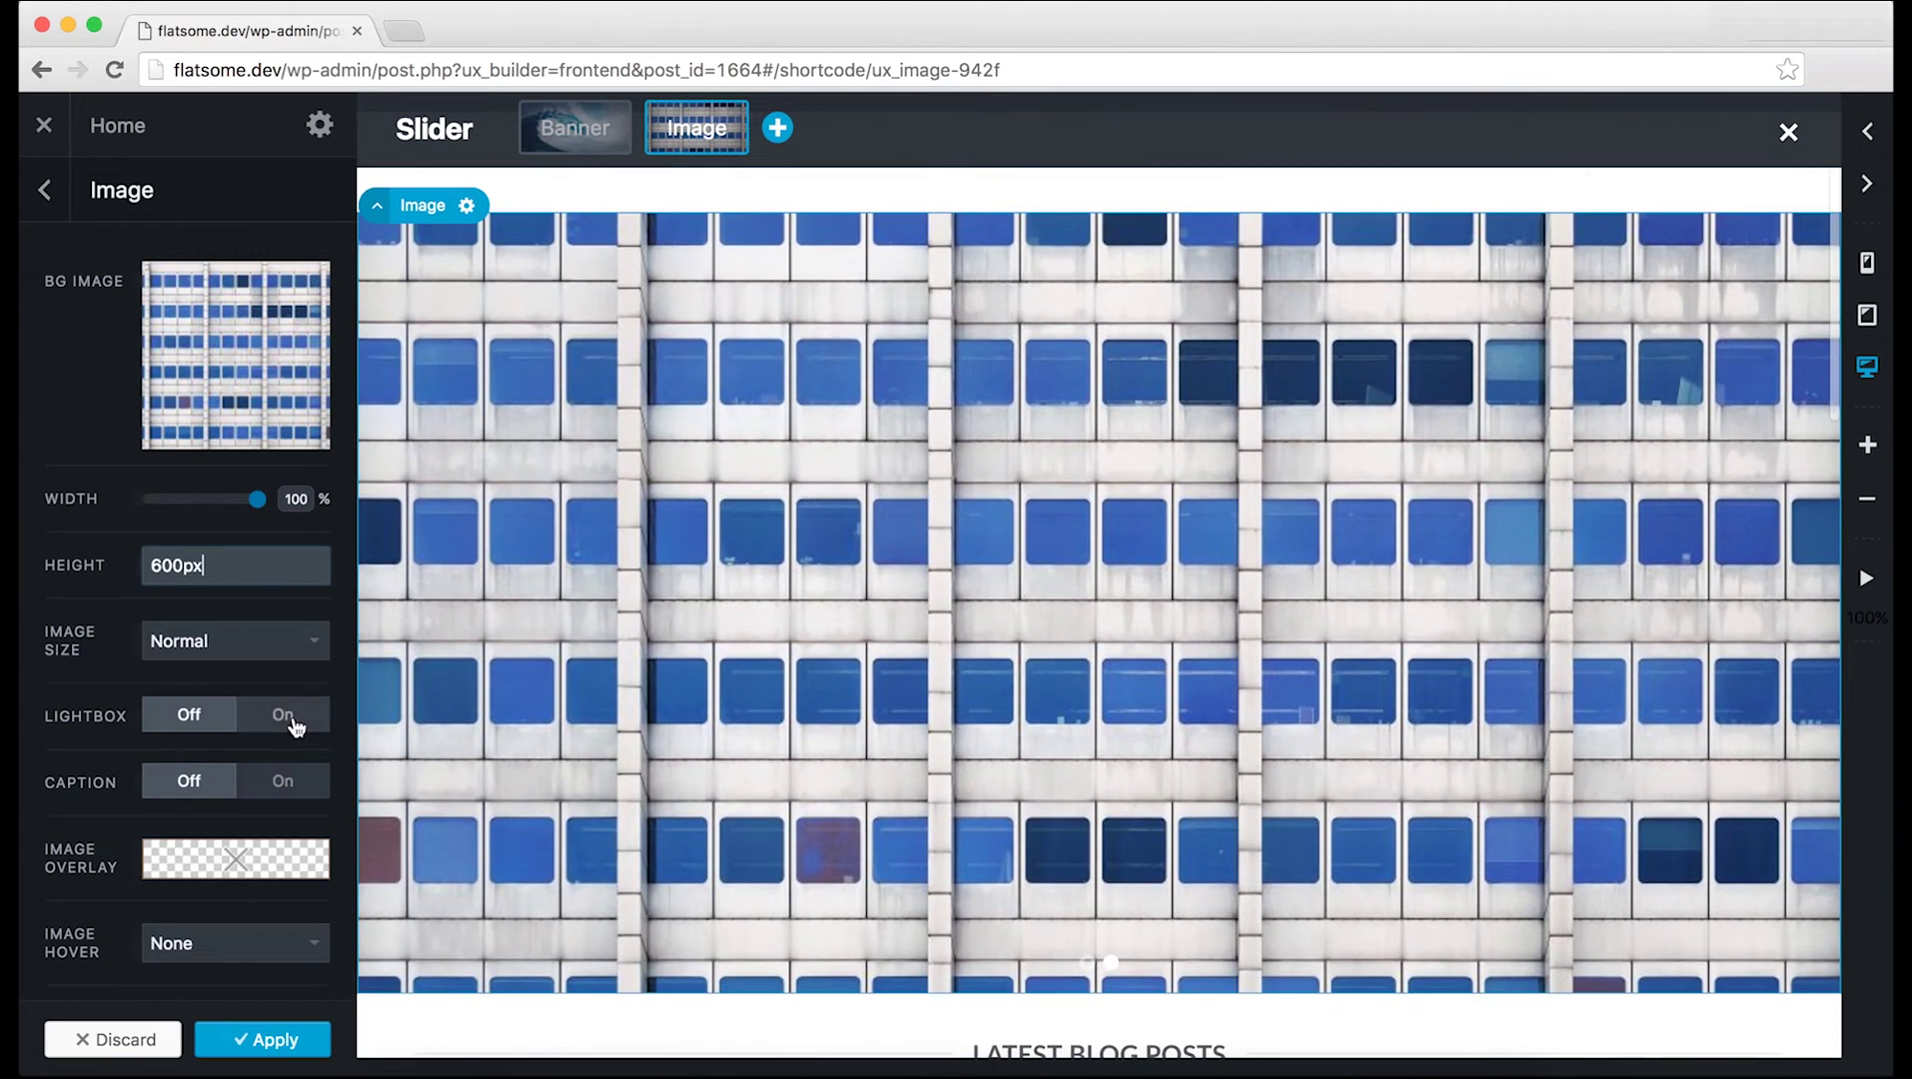
{"action": "scroll", "coordinate": [290, 729], "scroll_direction": "down", "scroll_amount": 3}
Step: Give the image a mostly transparent mid-blue overlay
{"action": "left_click", "coordinate": [265, 702]}
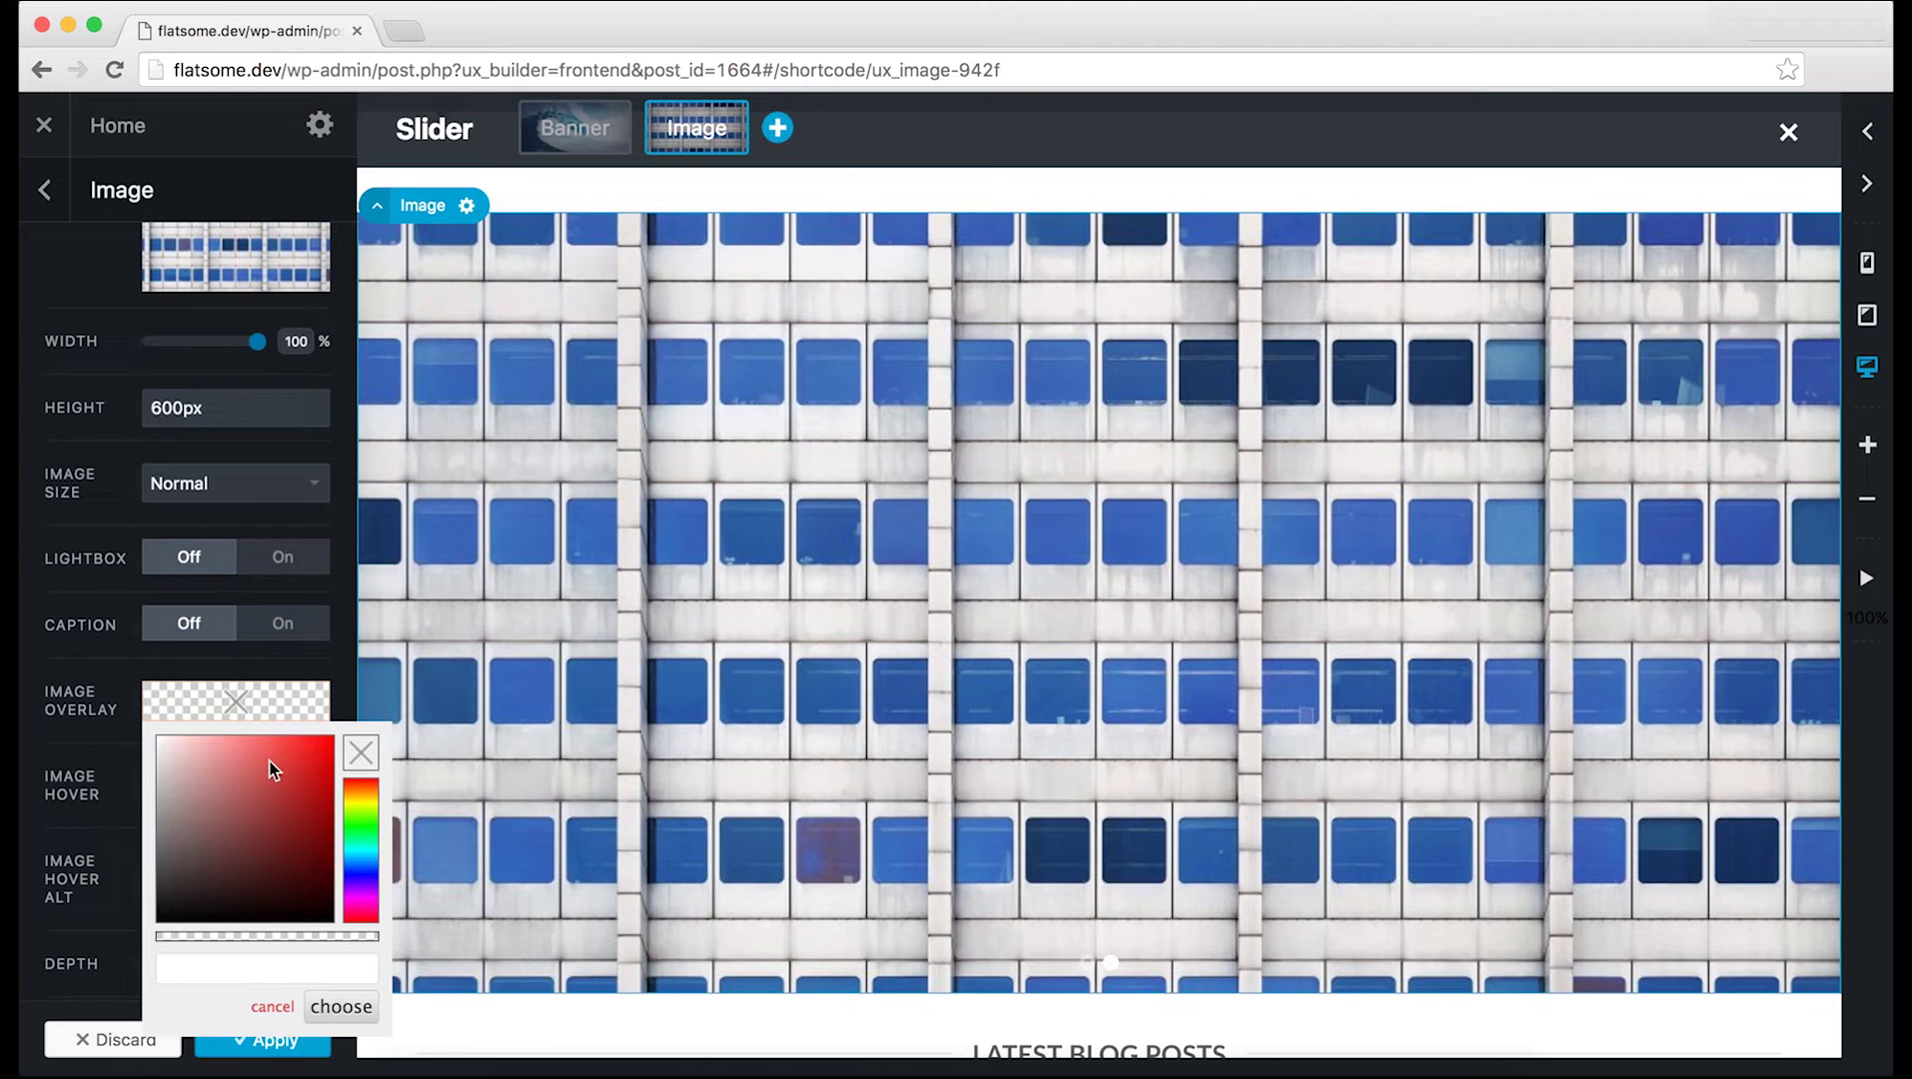
{"action": "left_click", "coordinate": [350, 857]}
{"action": "left_click", "coordinate": [252, 804]}
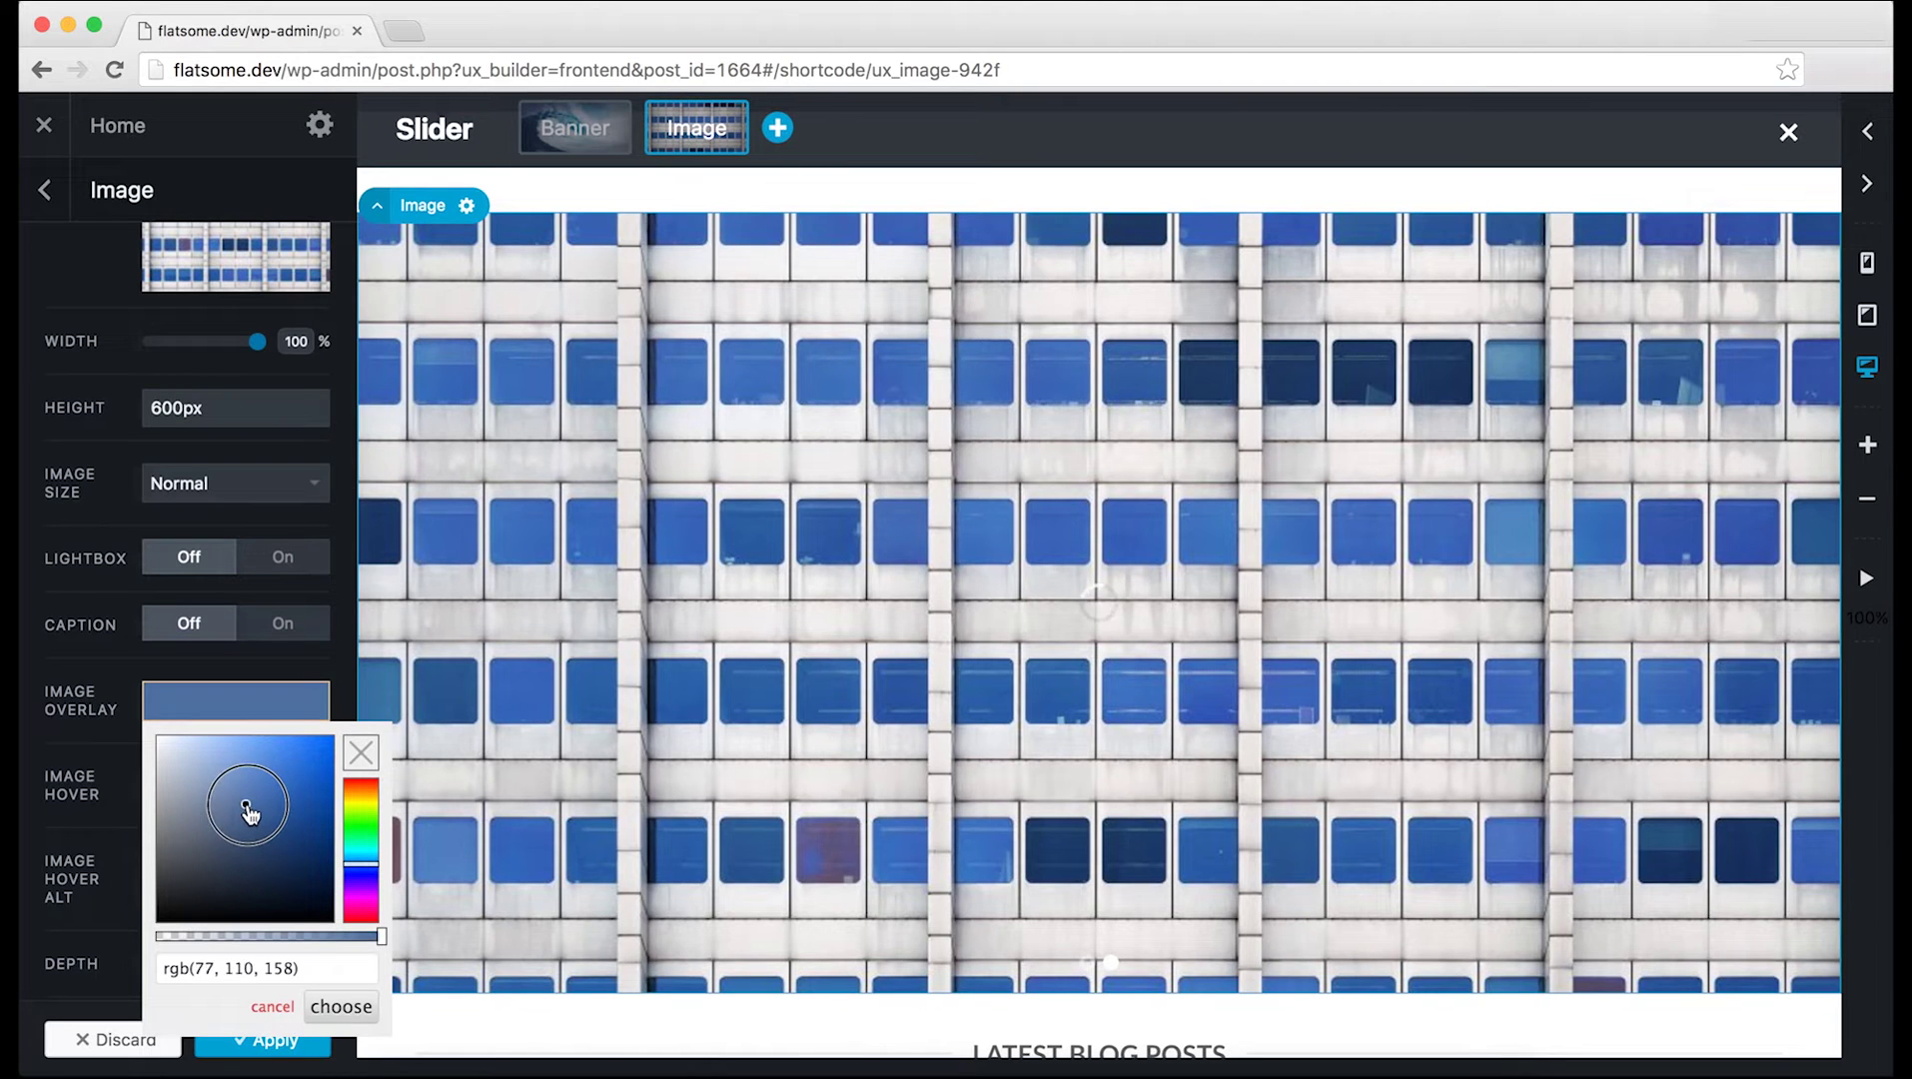
{"action": "left_click_drag", "start_coordinate": [371, 936], "coordinate": [237, 944]}
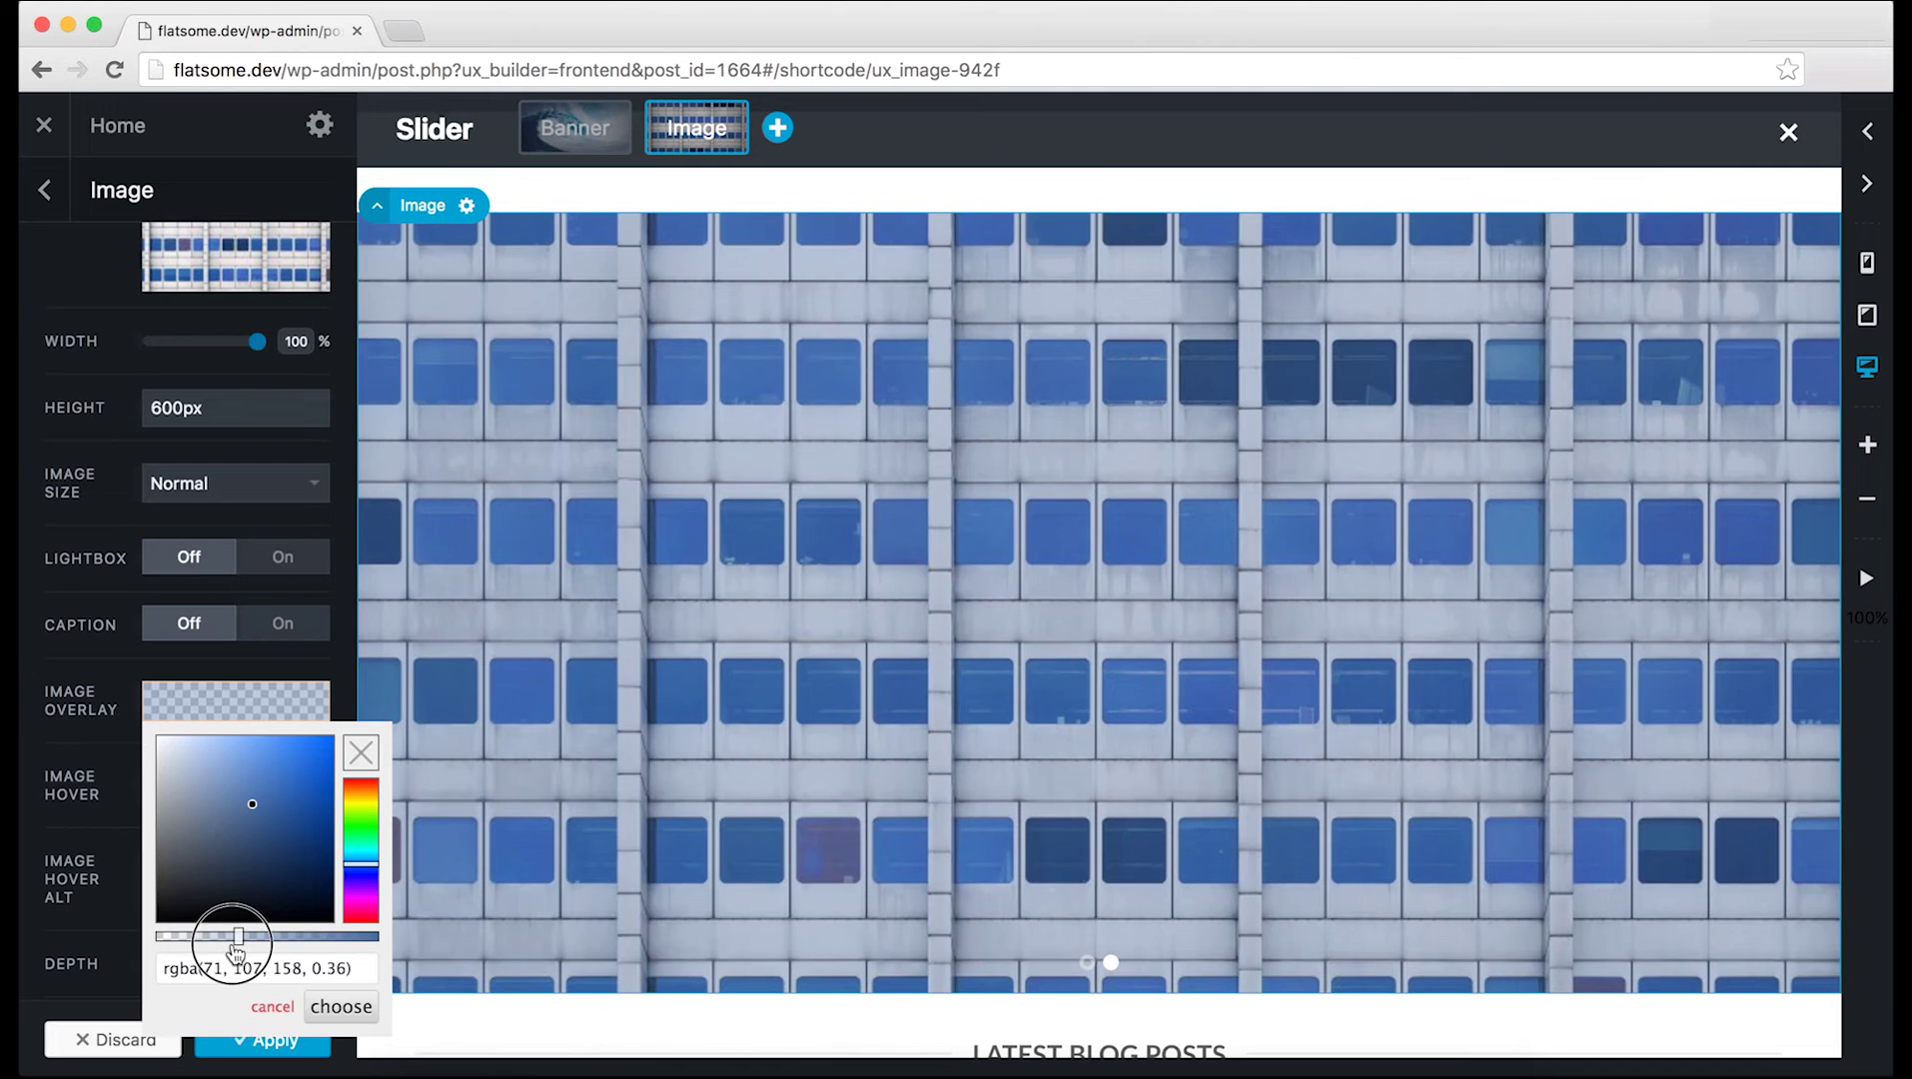
{"action": "left_click", "coordinate": [228, 723]}
{"action": "scroll", "coordinate": [231, 705], "scroll_direction": "down", "scroll_amount": 5}
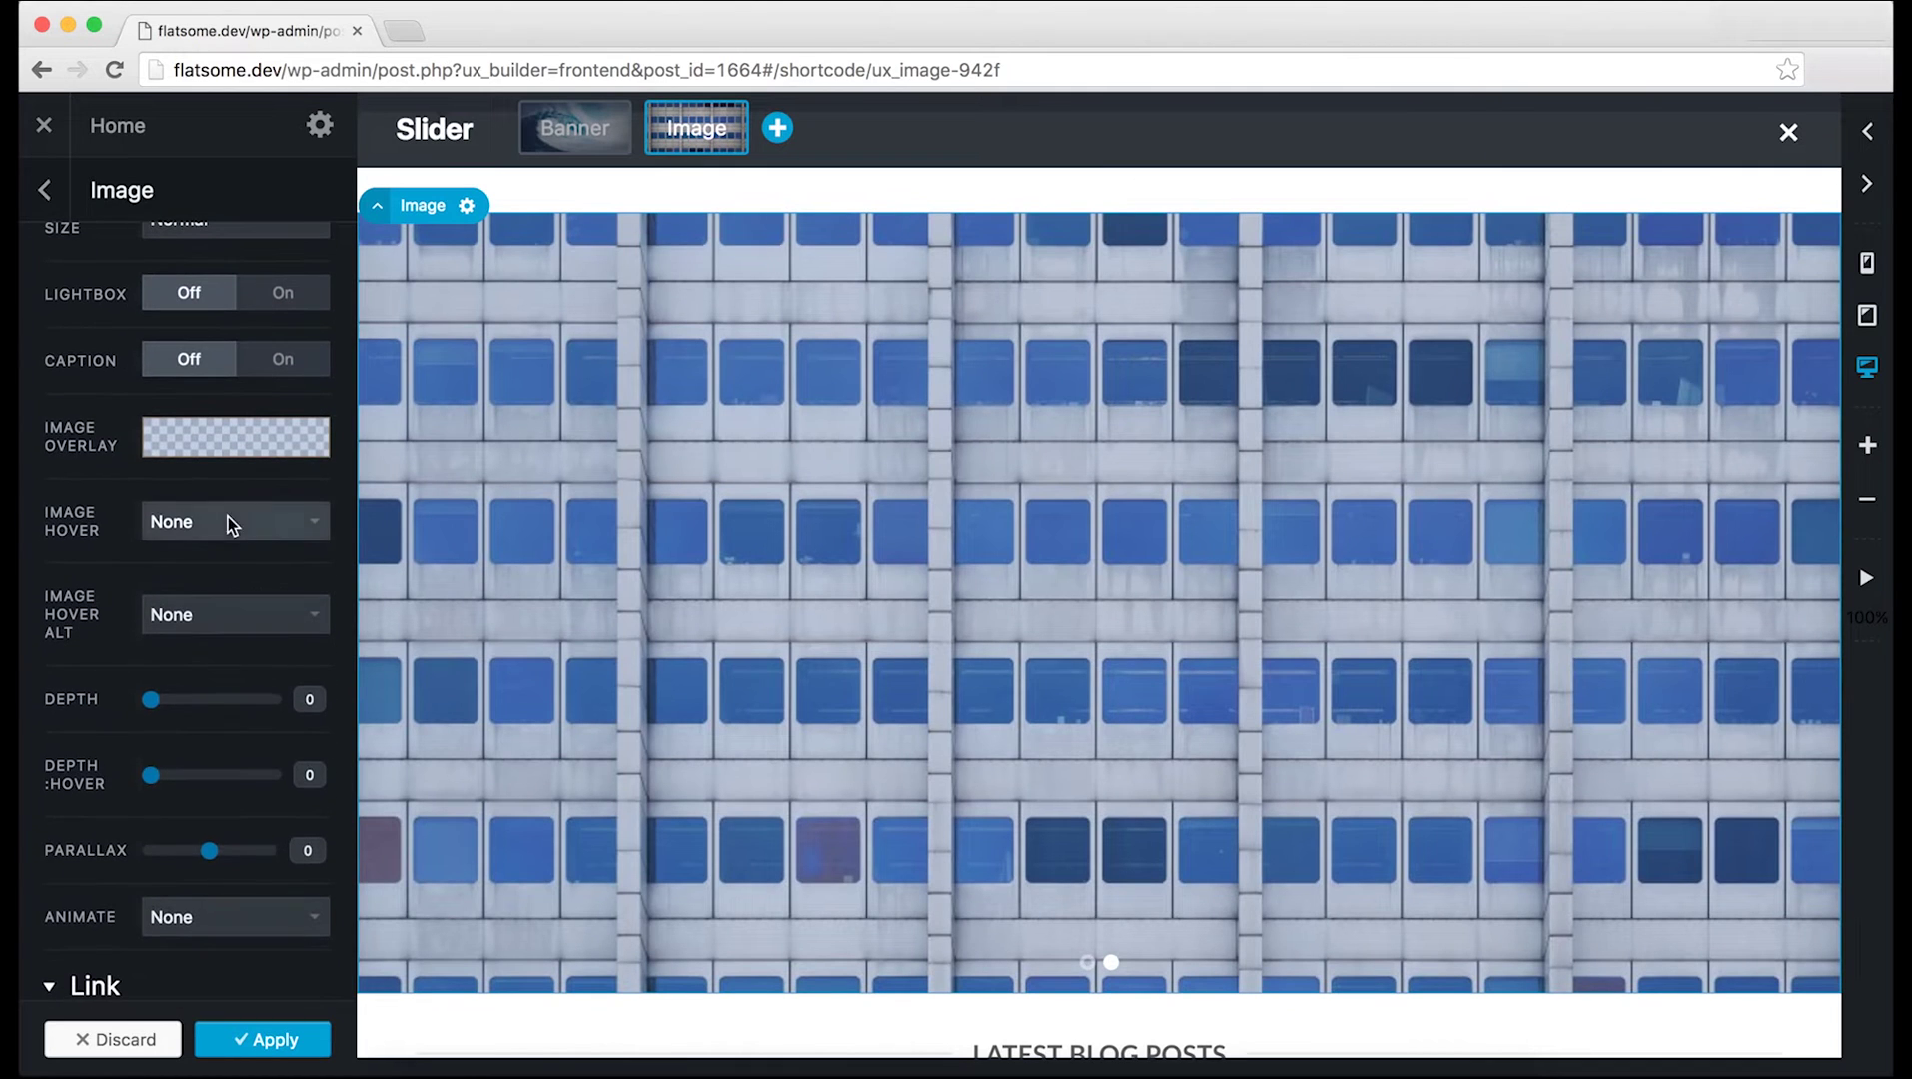
Step: Try a Fade In hover effect on the image, then set hover back to None
{"action": "left_click", "coordinate": [231, 522]}
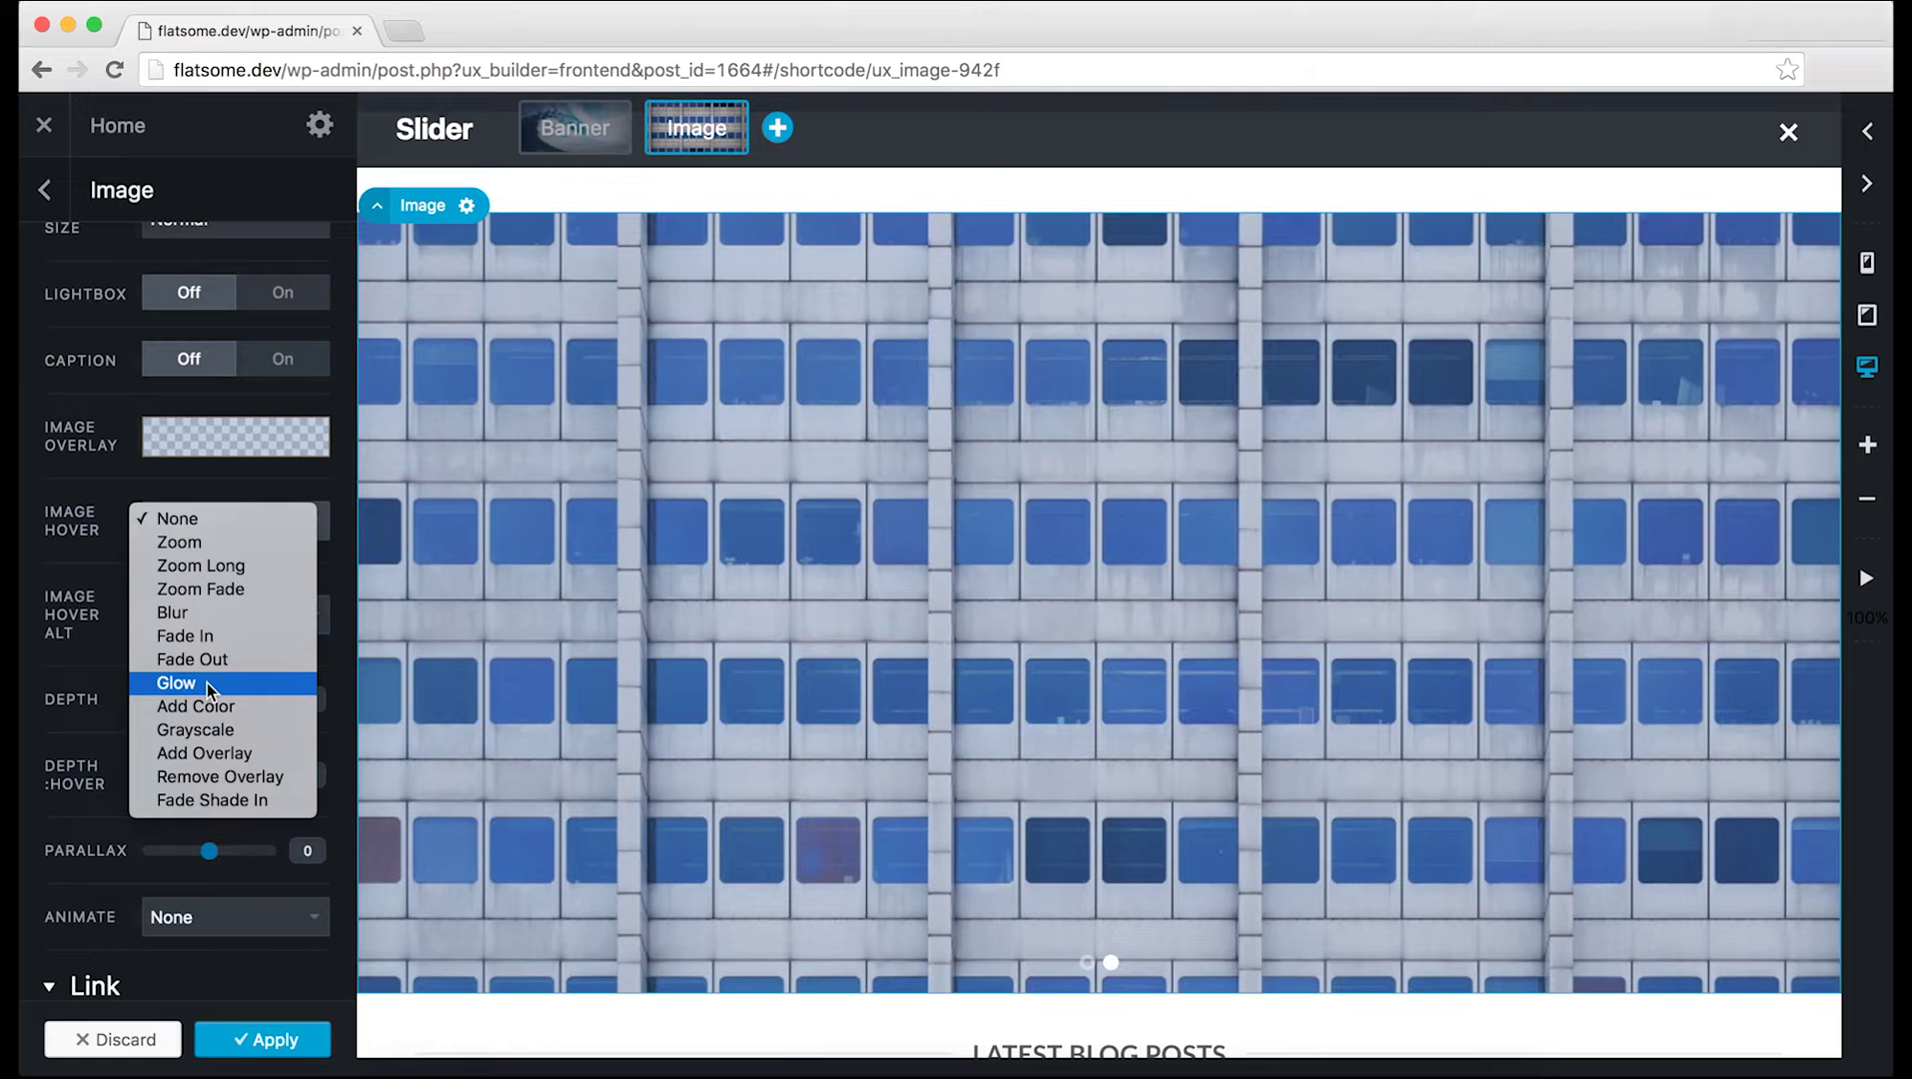
{"action": "left_click", "coordinate": [207, 639]}
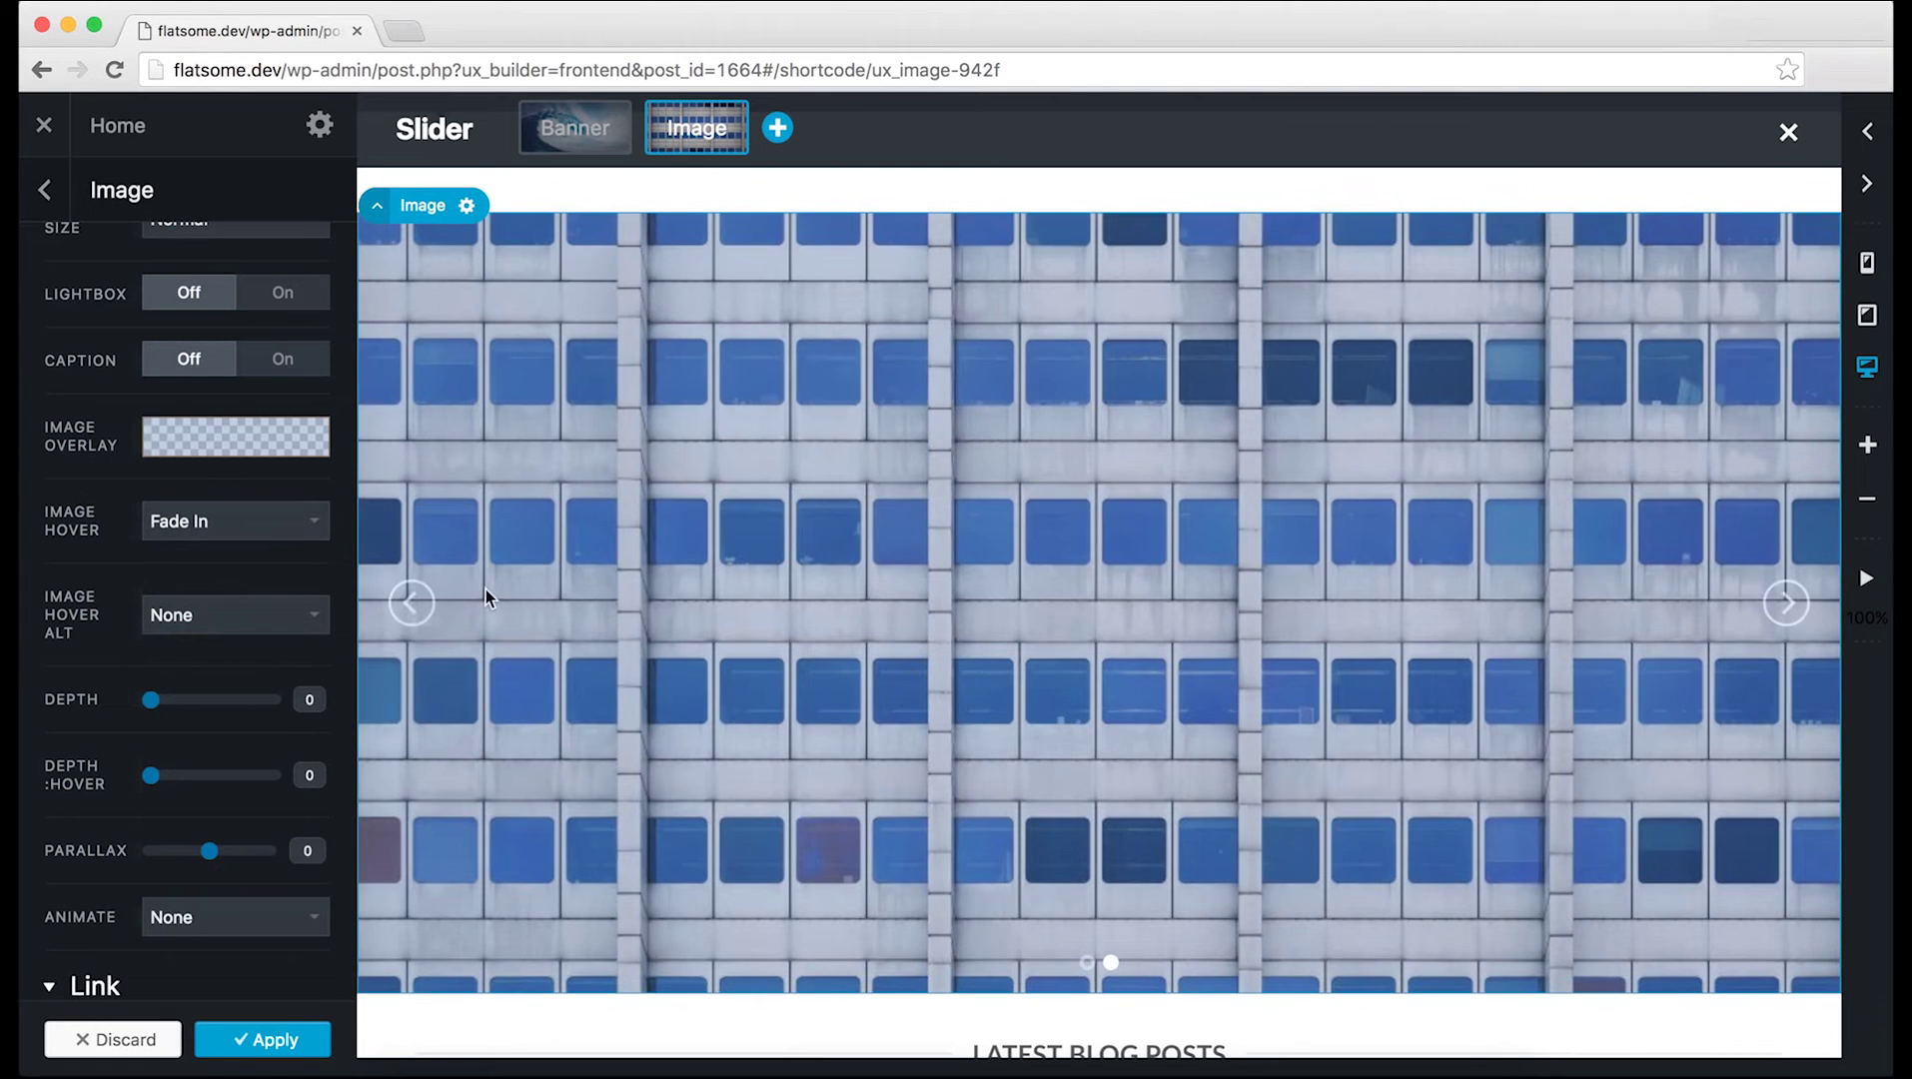
{"action": "left_click", "coordinate": [176, 519]}
{"action": "left_click", "coordinate": [177, 401]}
{"action": "scroll", "coordinate": [215, 522], "scroll_direction": "down", "scroll_amount": 5}
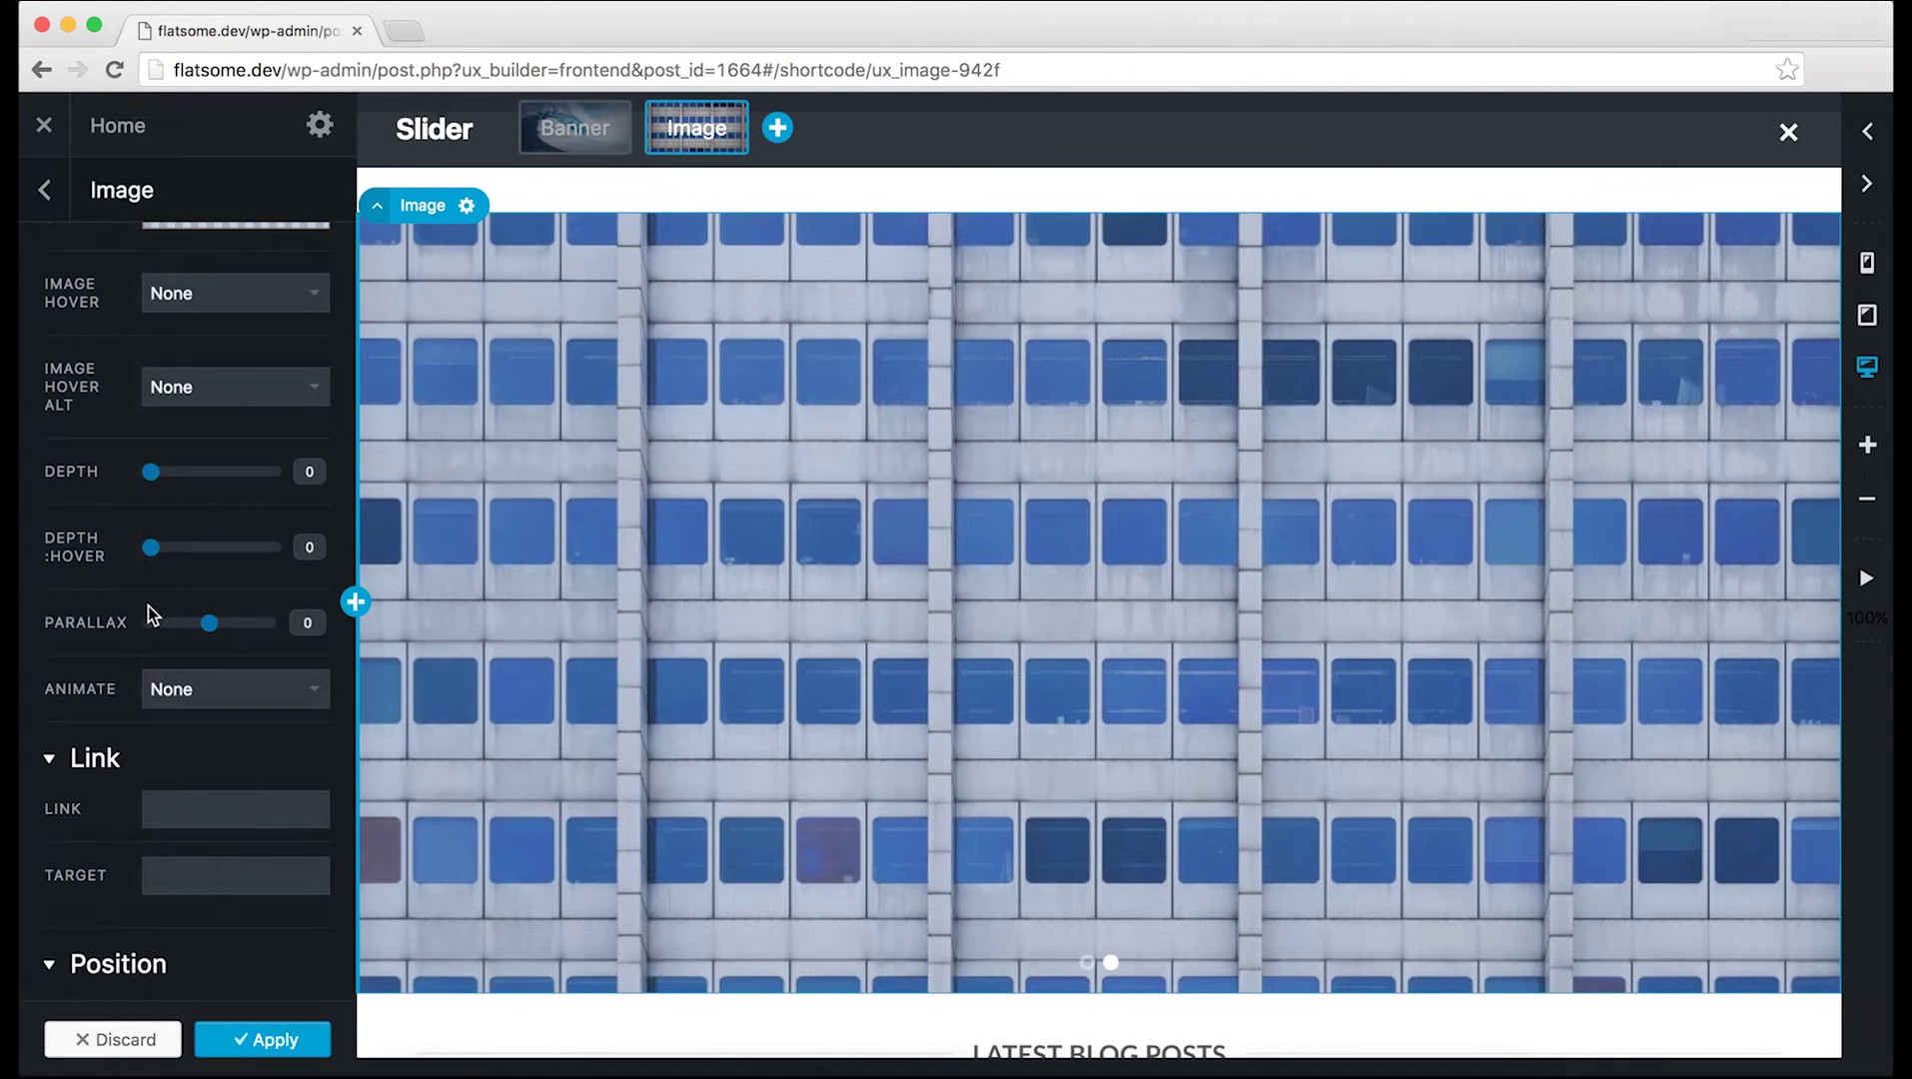
{"action": "scroll", "coordinate": [148, 605], "scroll_direction": "down", "scroll_amount": 3}
Step: Try Bounce In and Bounce In Up, then set the entrance animation to Bounce In Left
{"action": "left_click", "coordinate": [197, 531]}
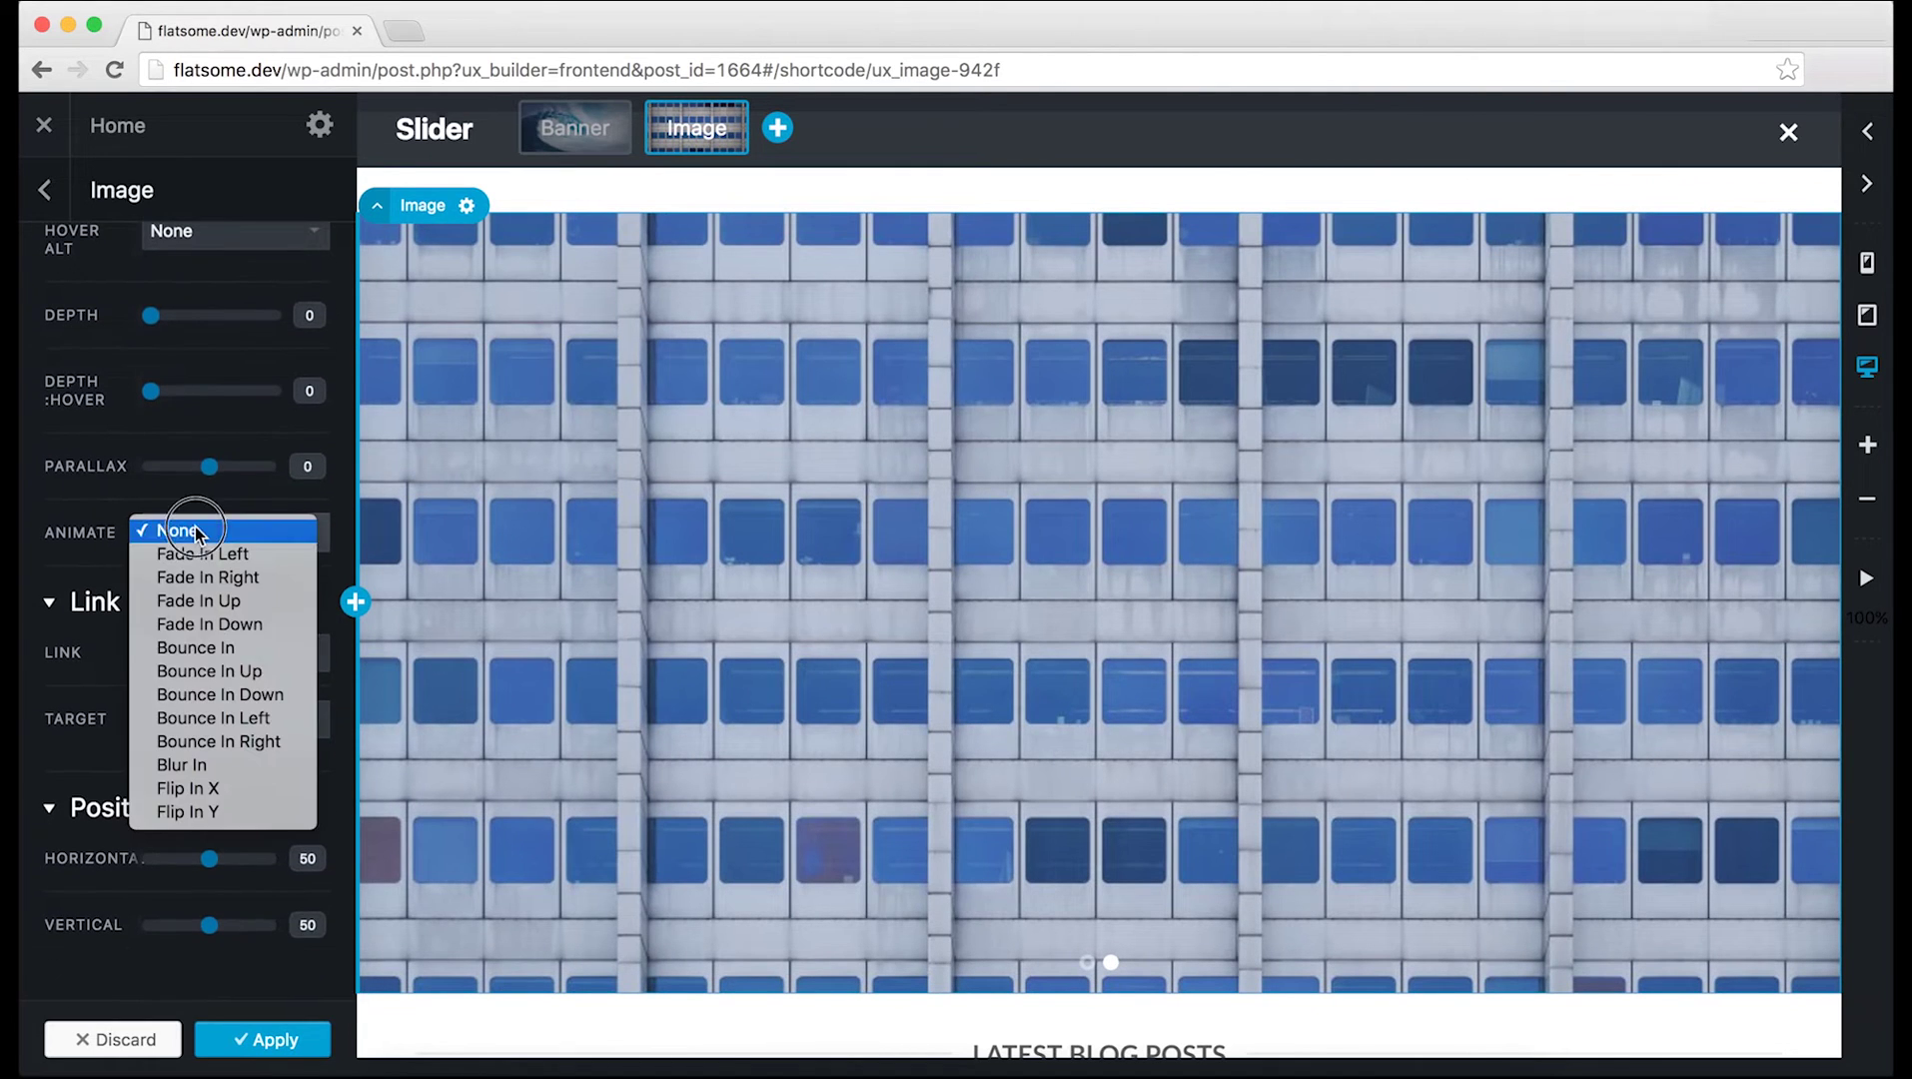
{"action": "left_click", "coordinate": [203, 647]}
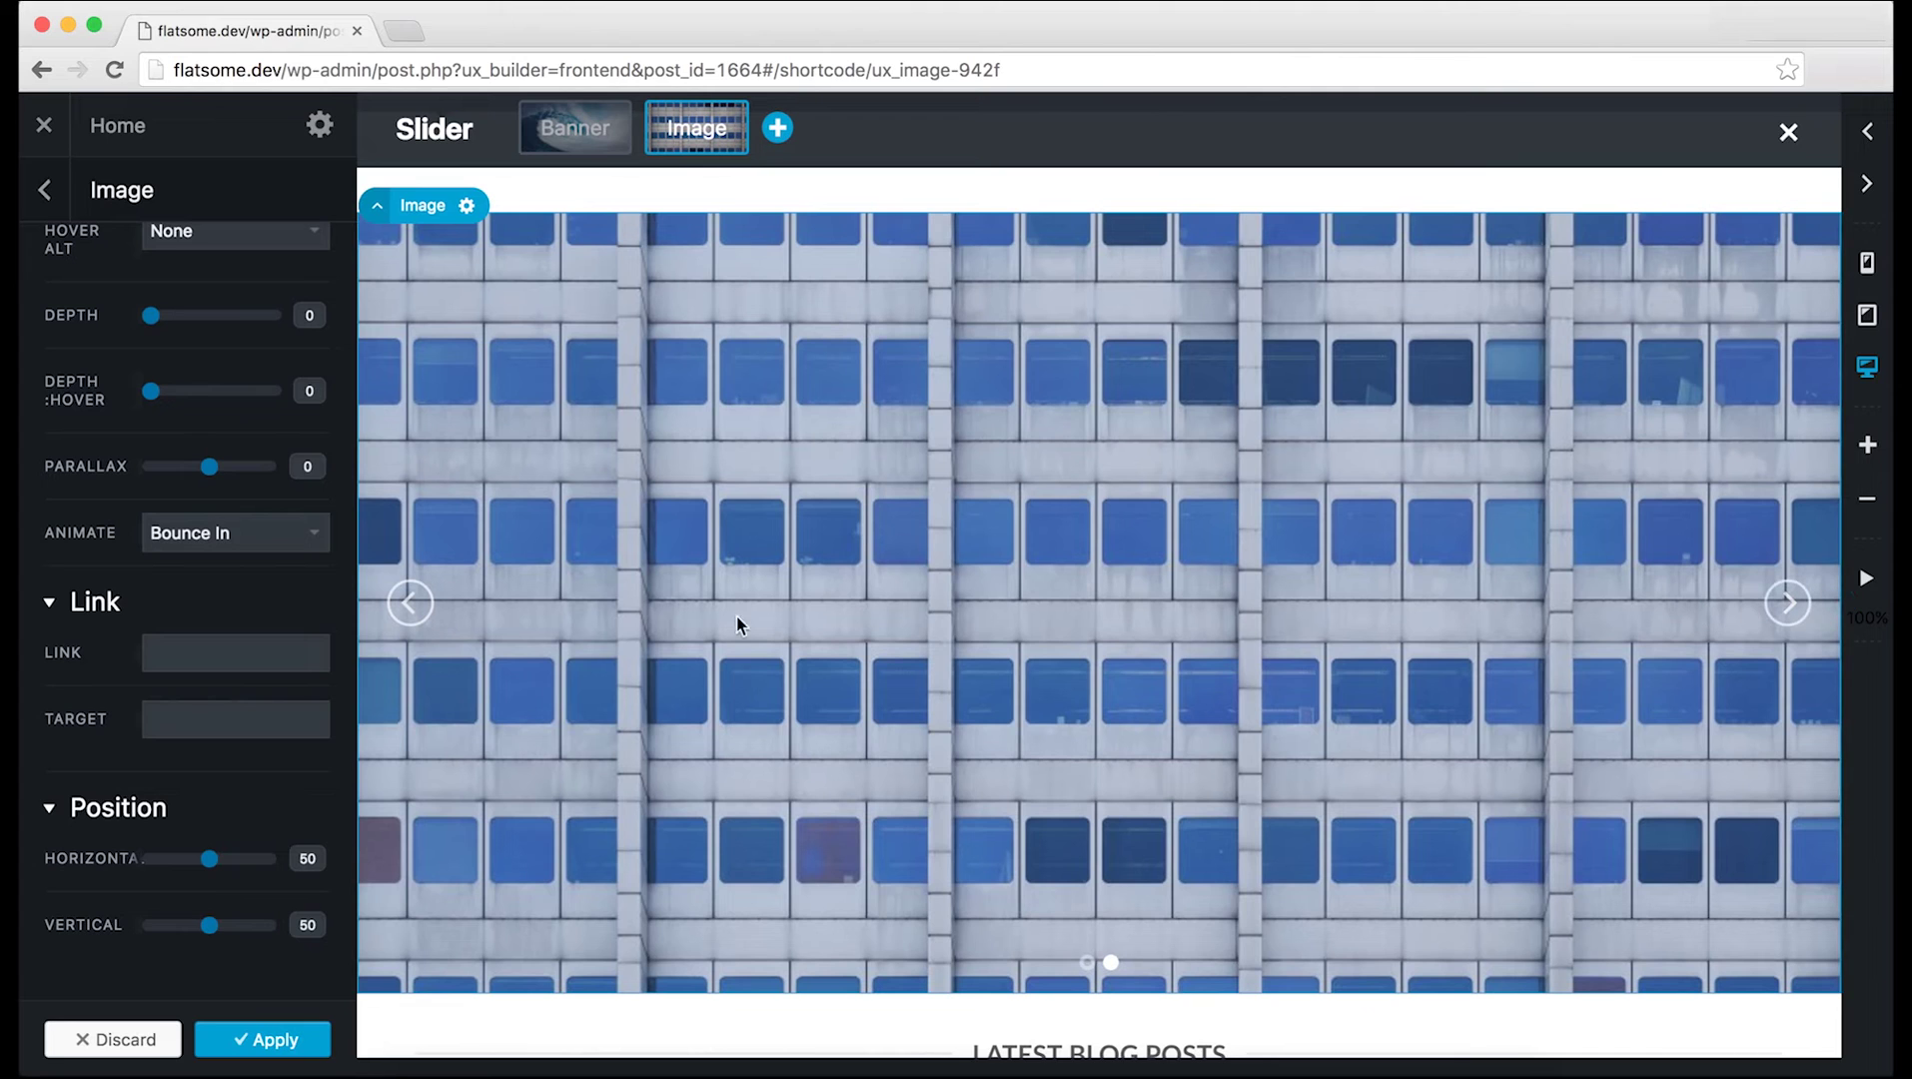
{"action": "left_click", "coordinate": [224, 545]}
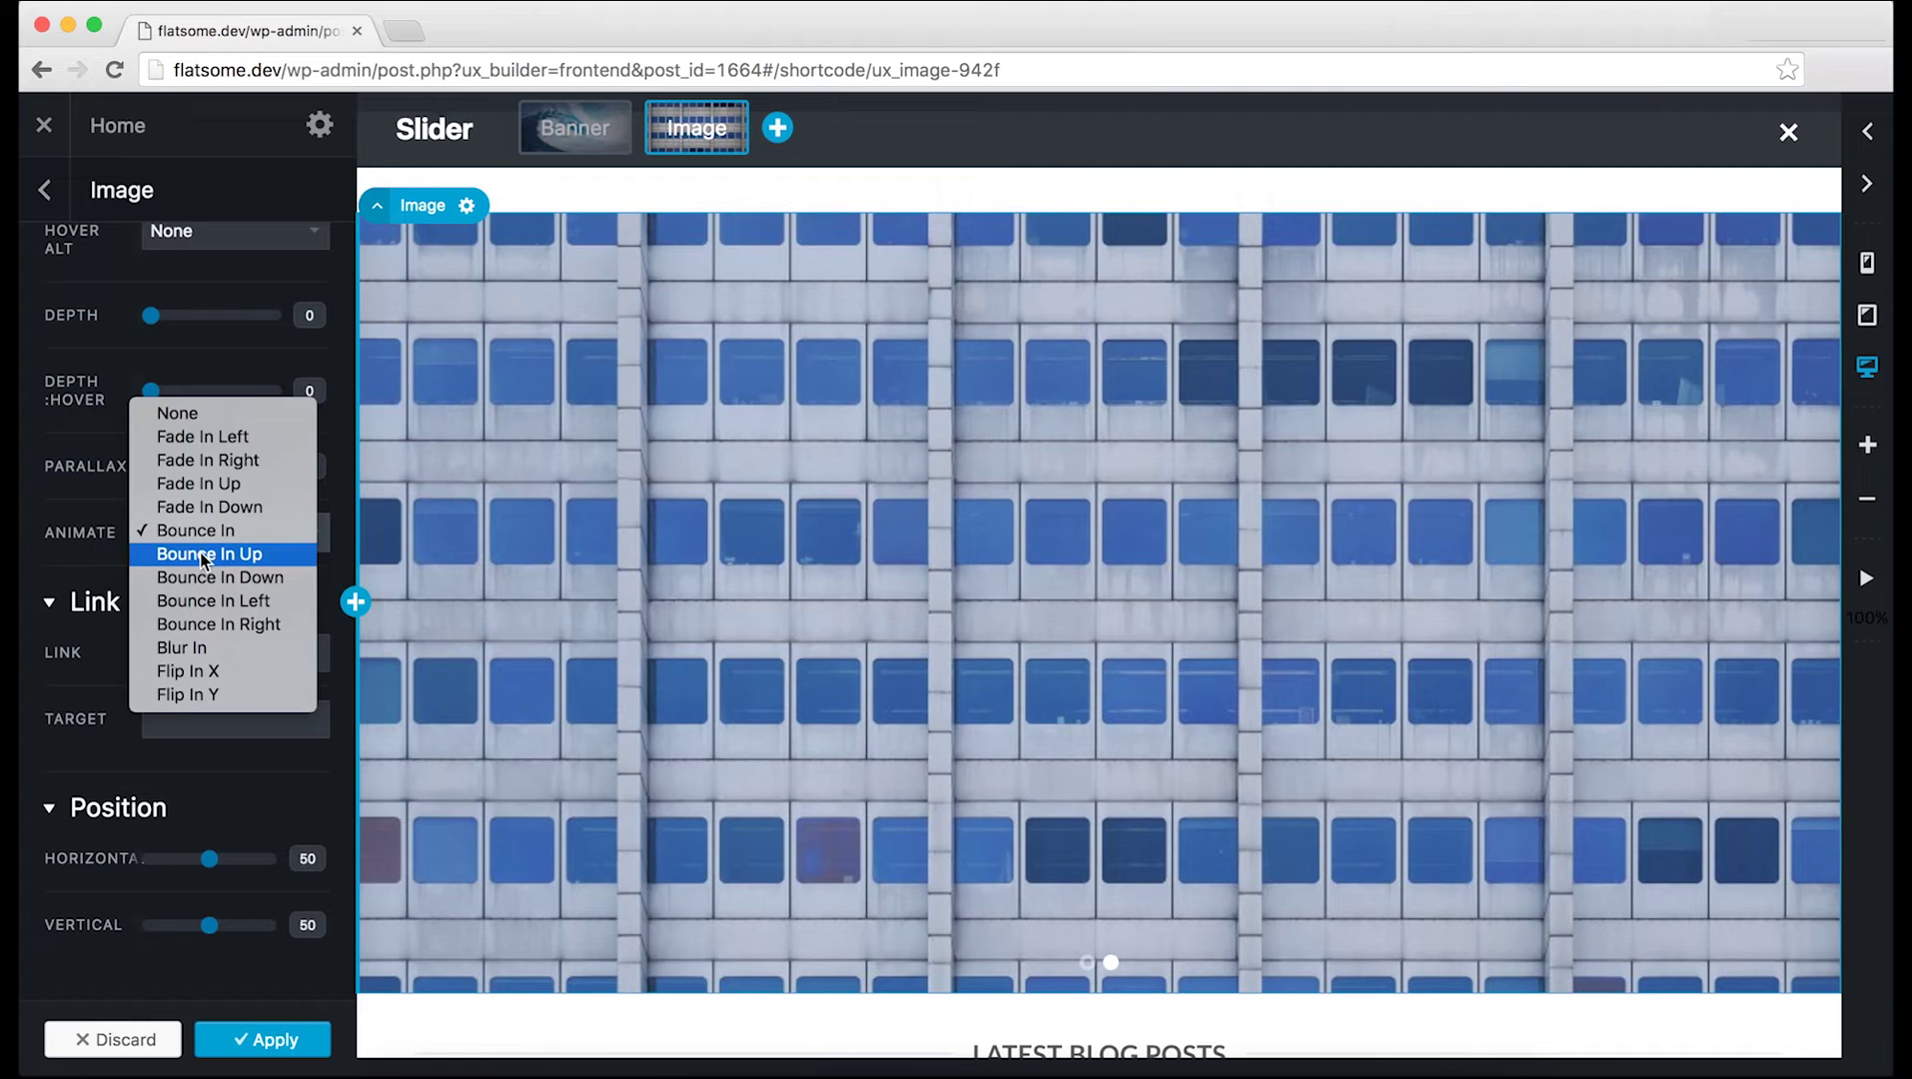
{"action": "left_click", "coordinate": [203, 552]}
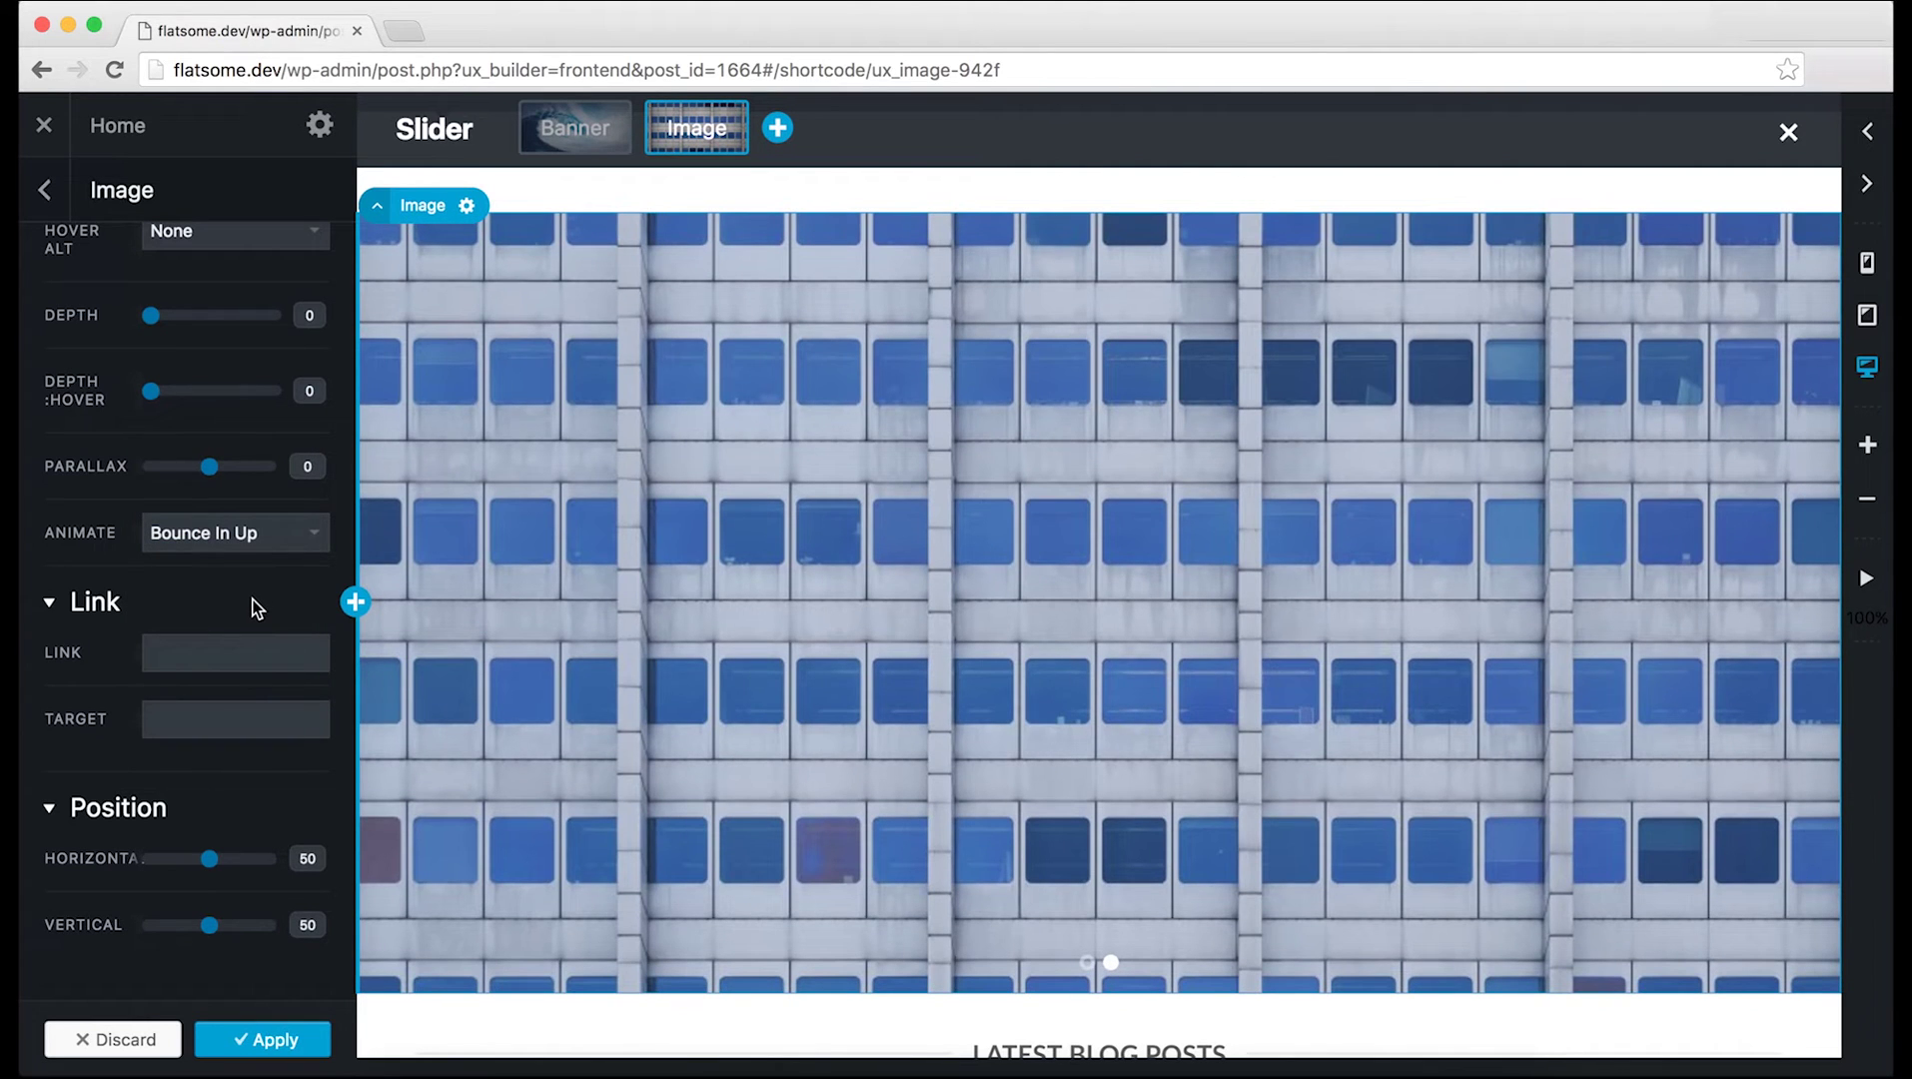
{"action": "left_click", "coordinate": [237, 534]}
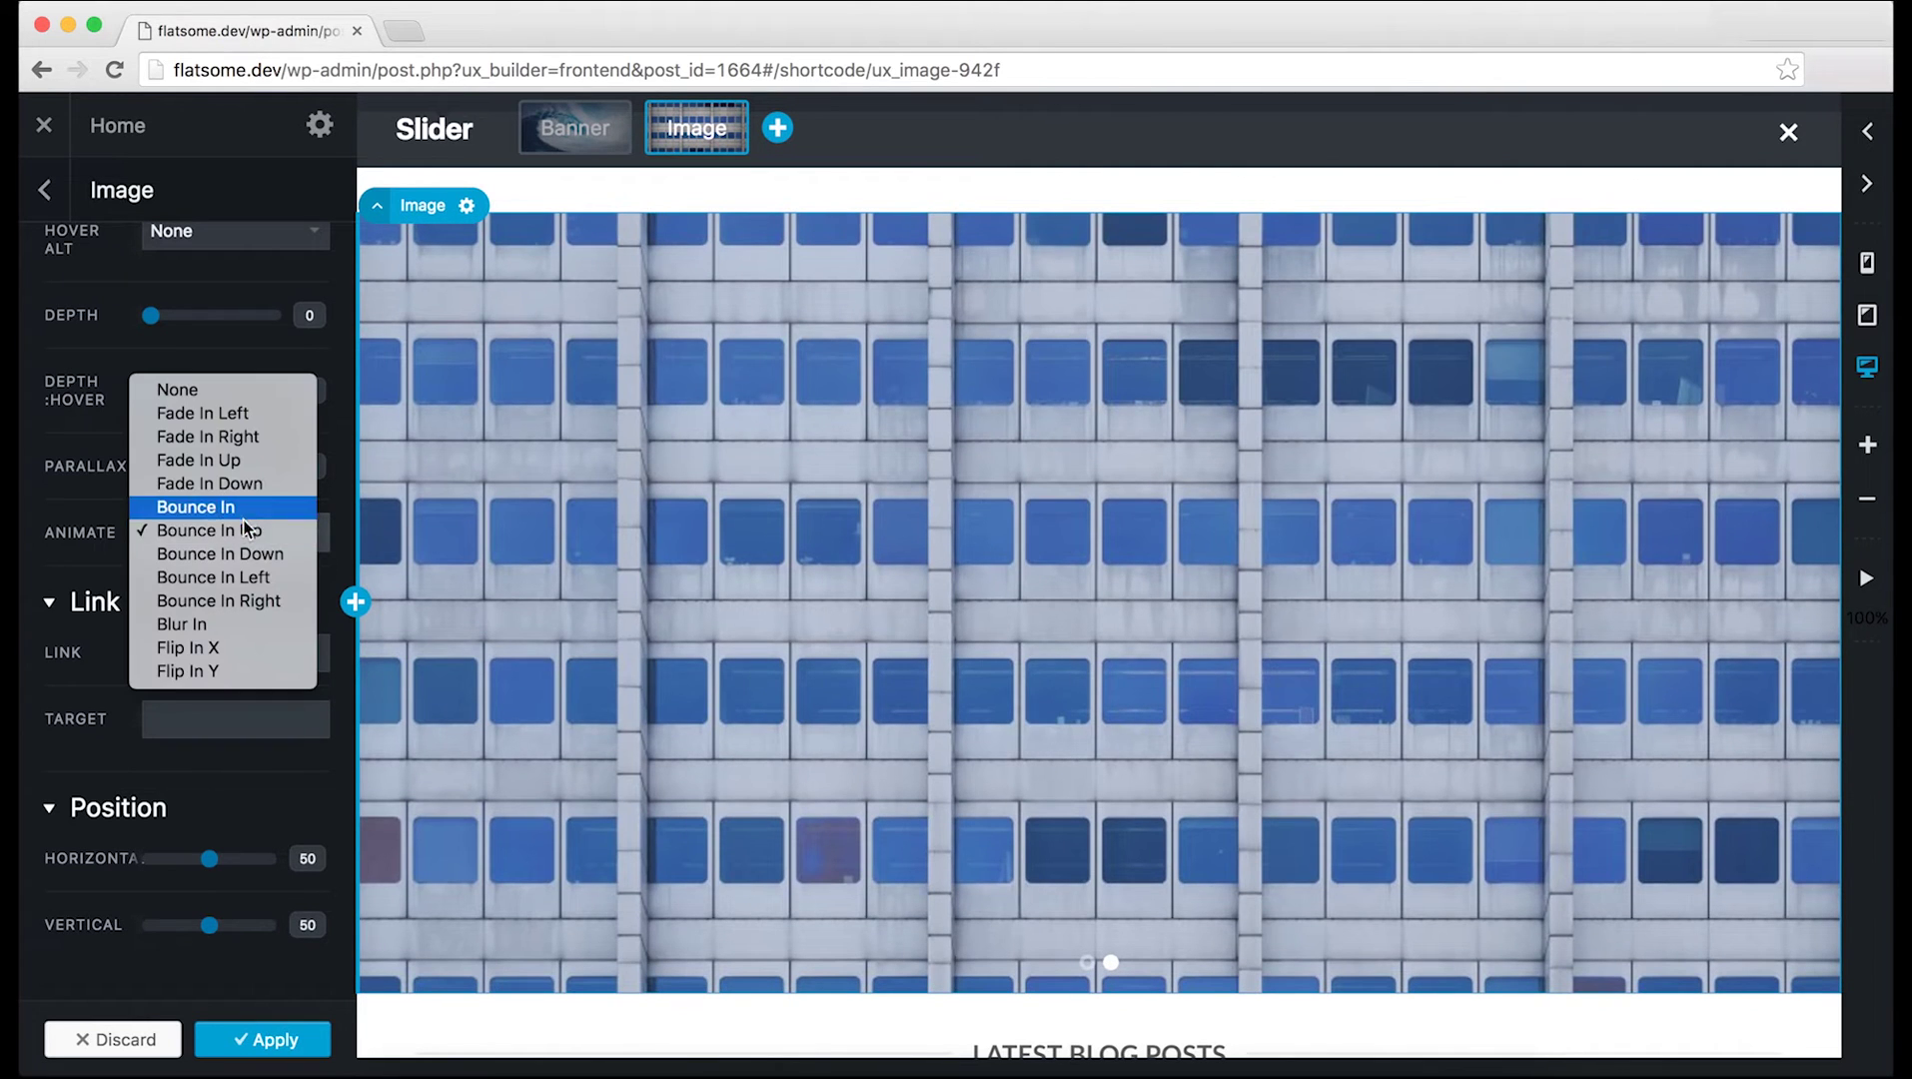
{"action": "left_click", "coordinate": [241, 576]}
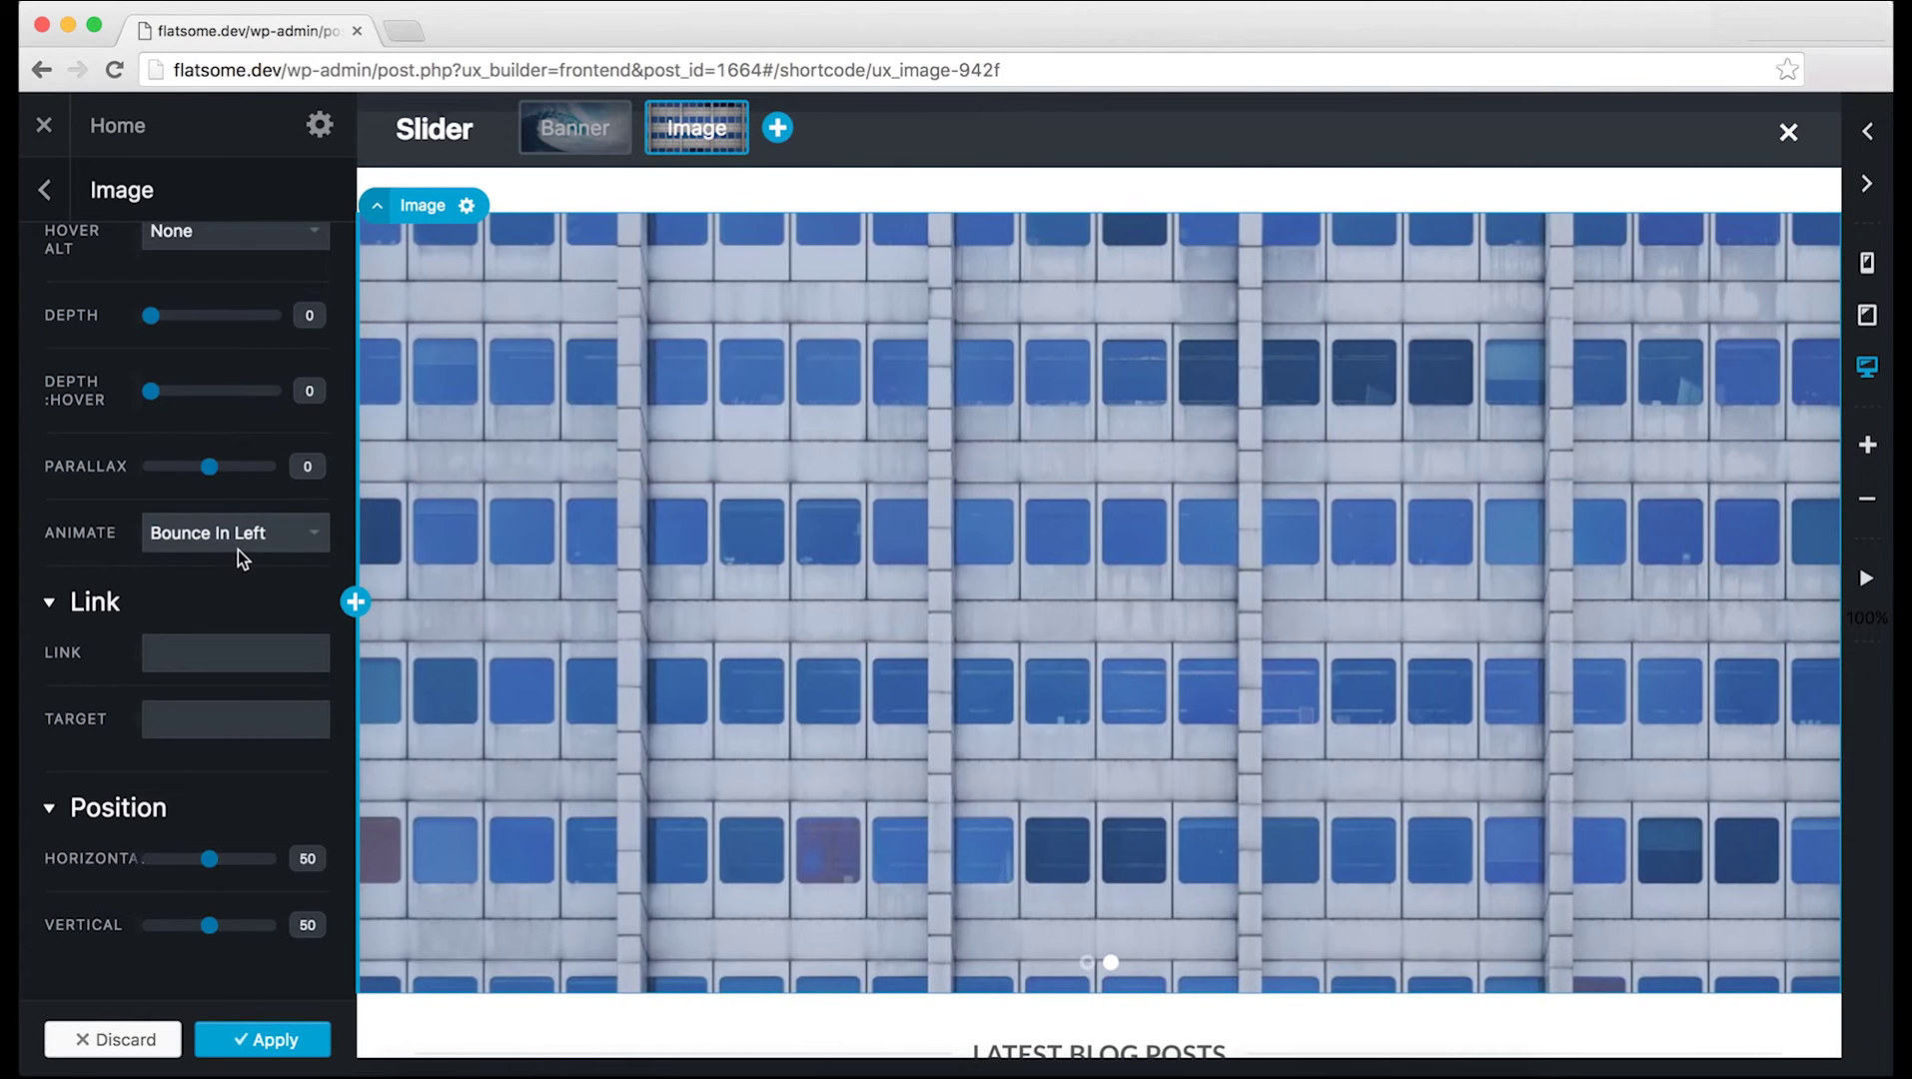
{"action": "left_click", "coordinate": [238, 545]}
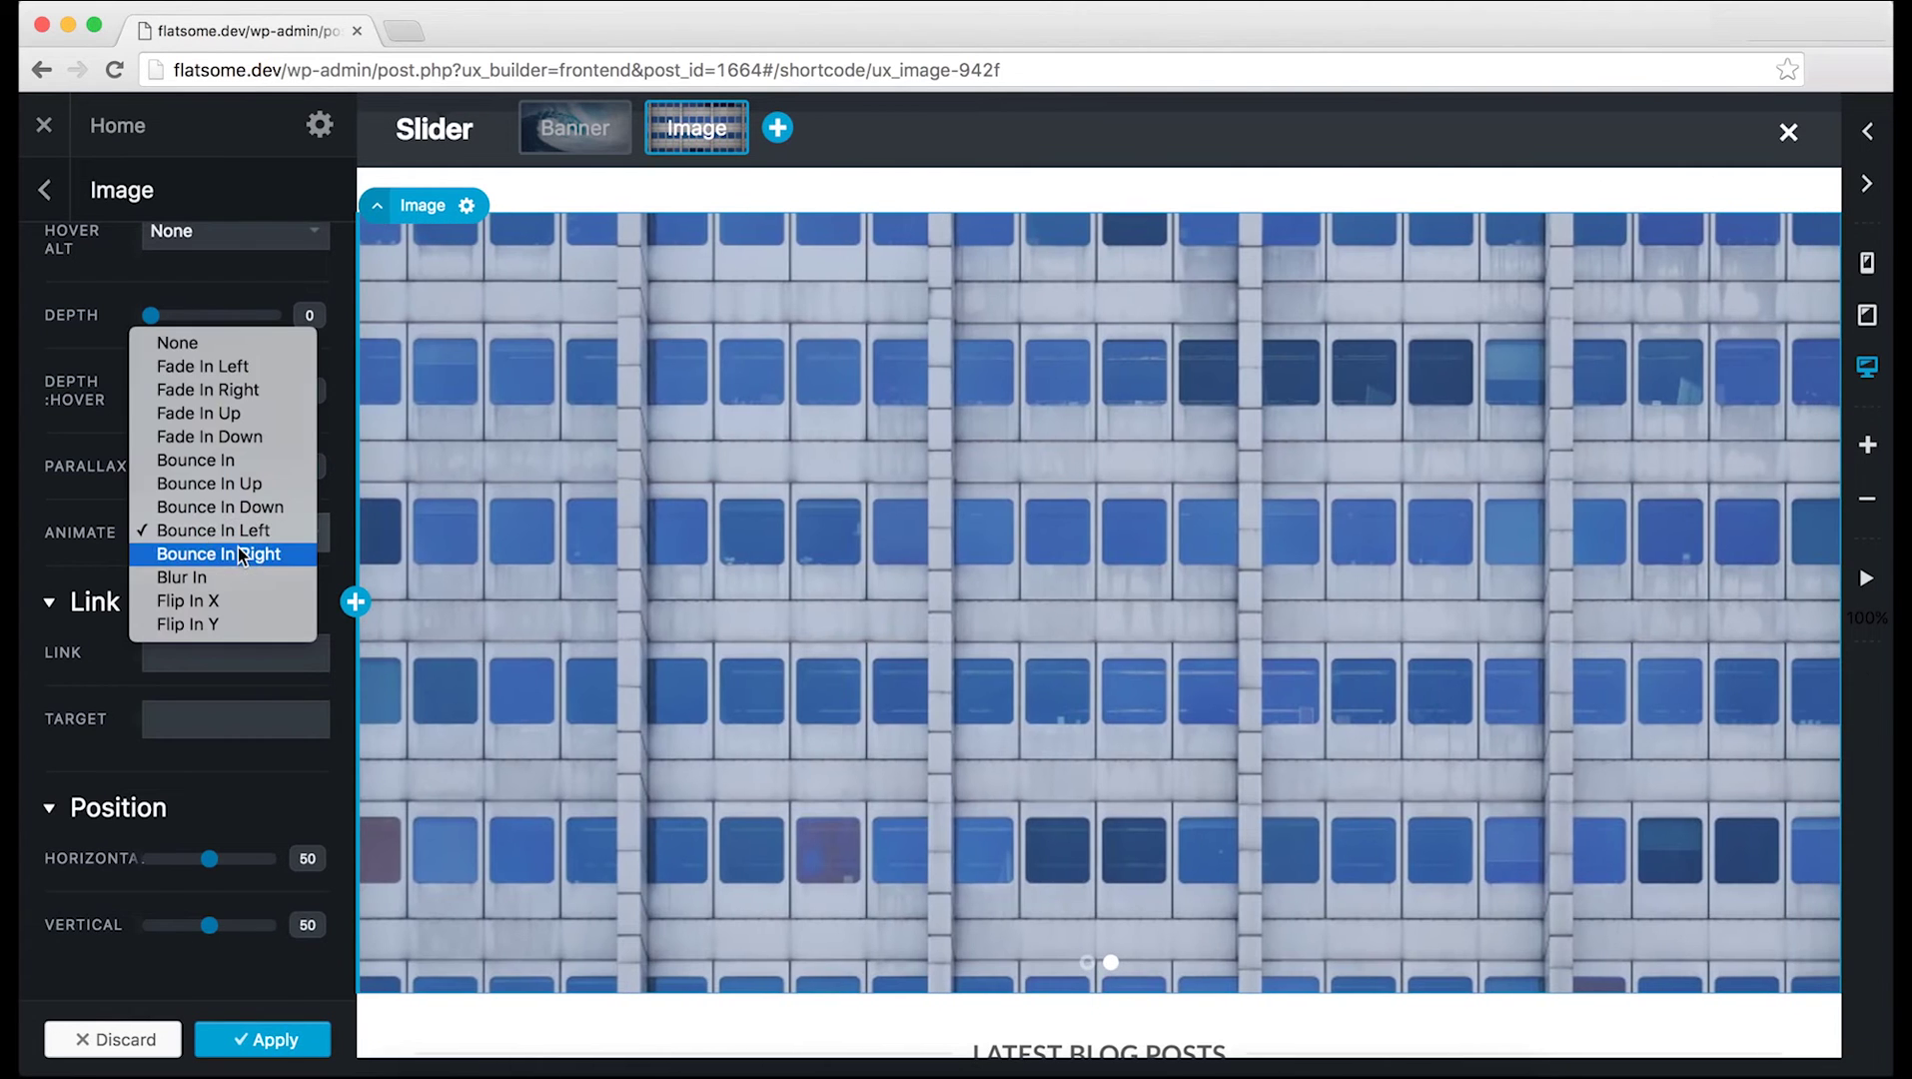
{"action": "left_click", "coordinate": [82, 545]}
{"action": "scroll", "coordinate": [108, 596], "scroll_direction": "down", "scroll_amount": 1}
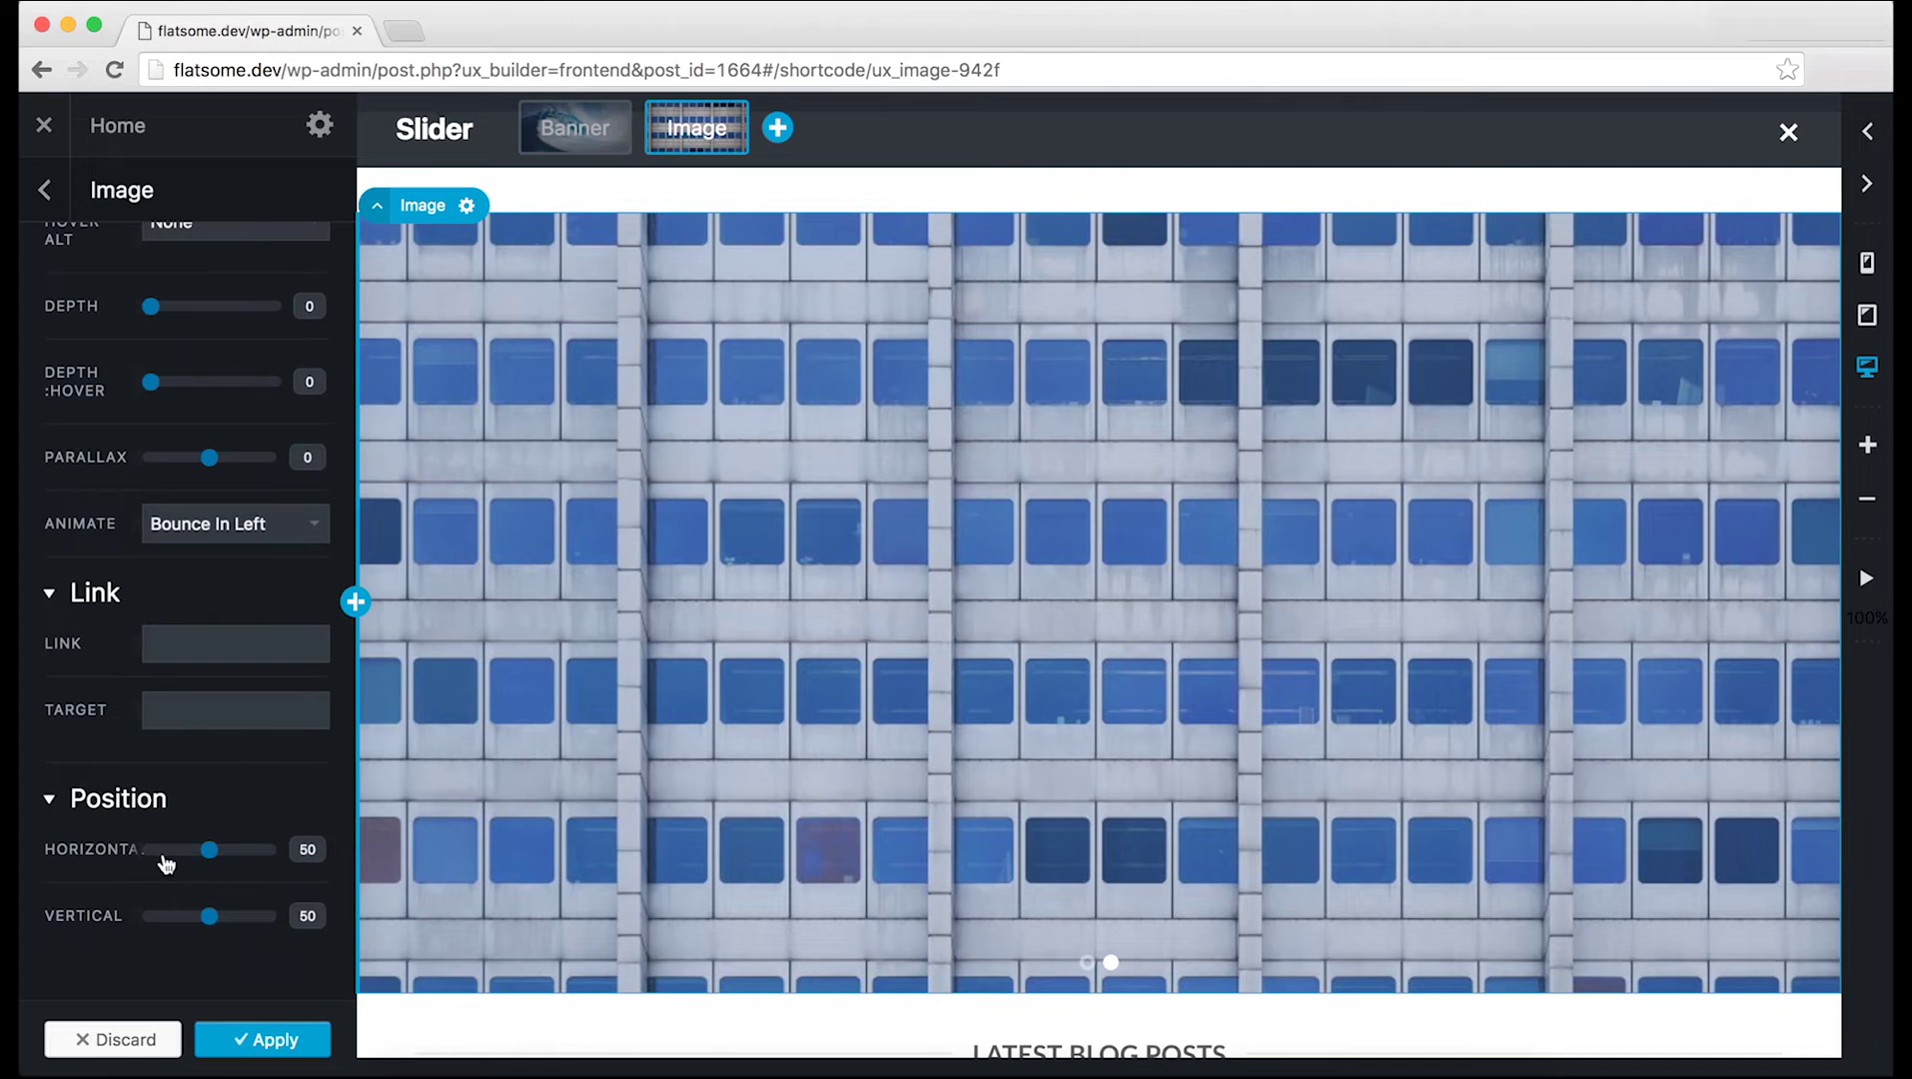
Step: Save the image animation, then keep Circle-style Light slider arrows after trying Simple and Dark
{"action": "left_click", "coordinate": [266, 1041]}
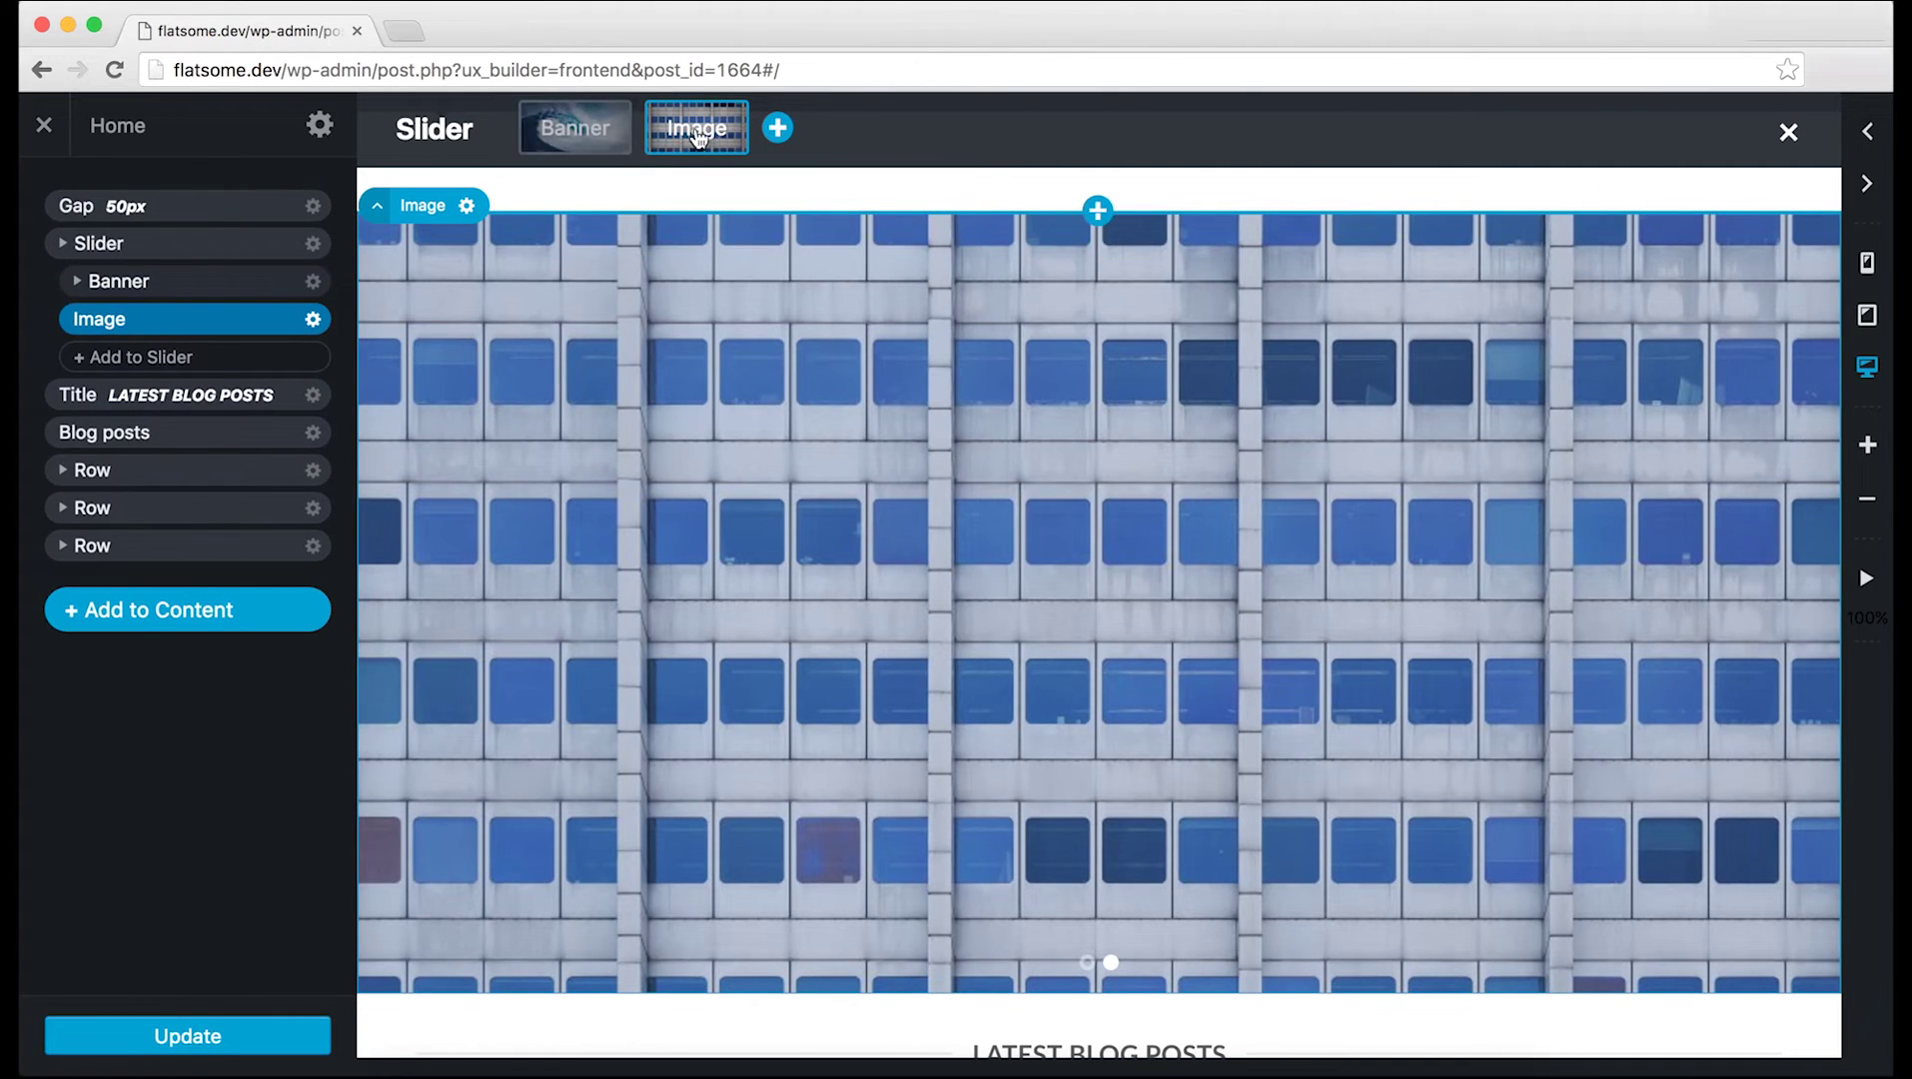
{"action": "left_click_drag", "start_coordinate": [696, 133], "coordinate": [734, 138]}
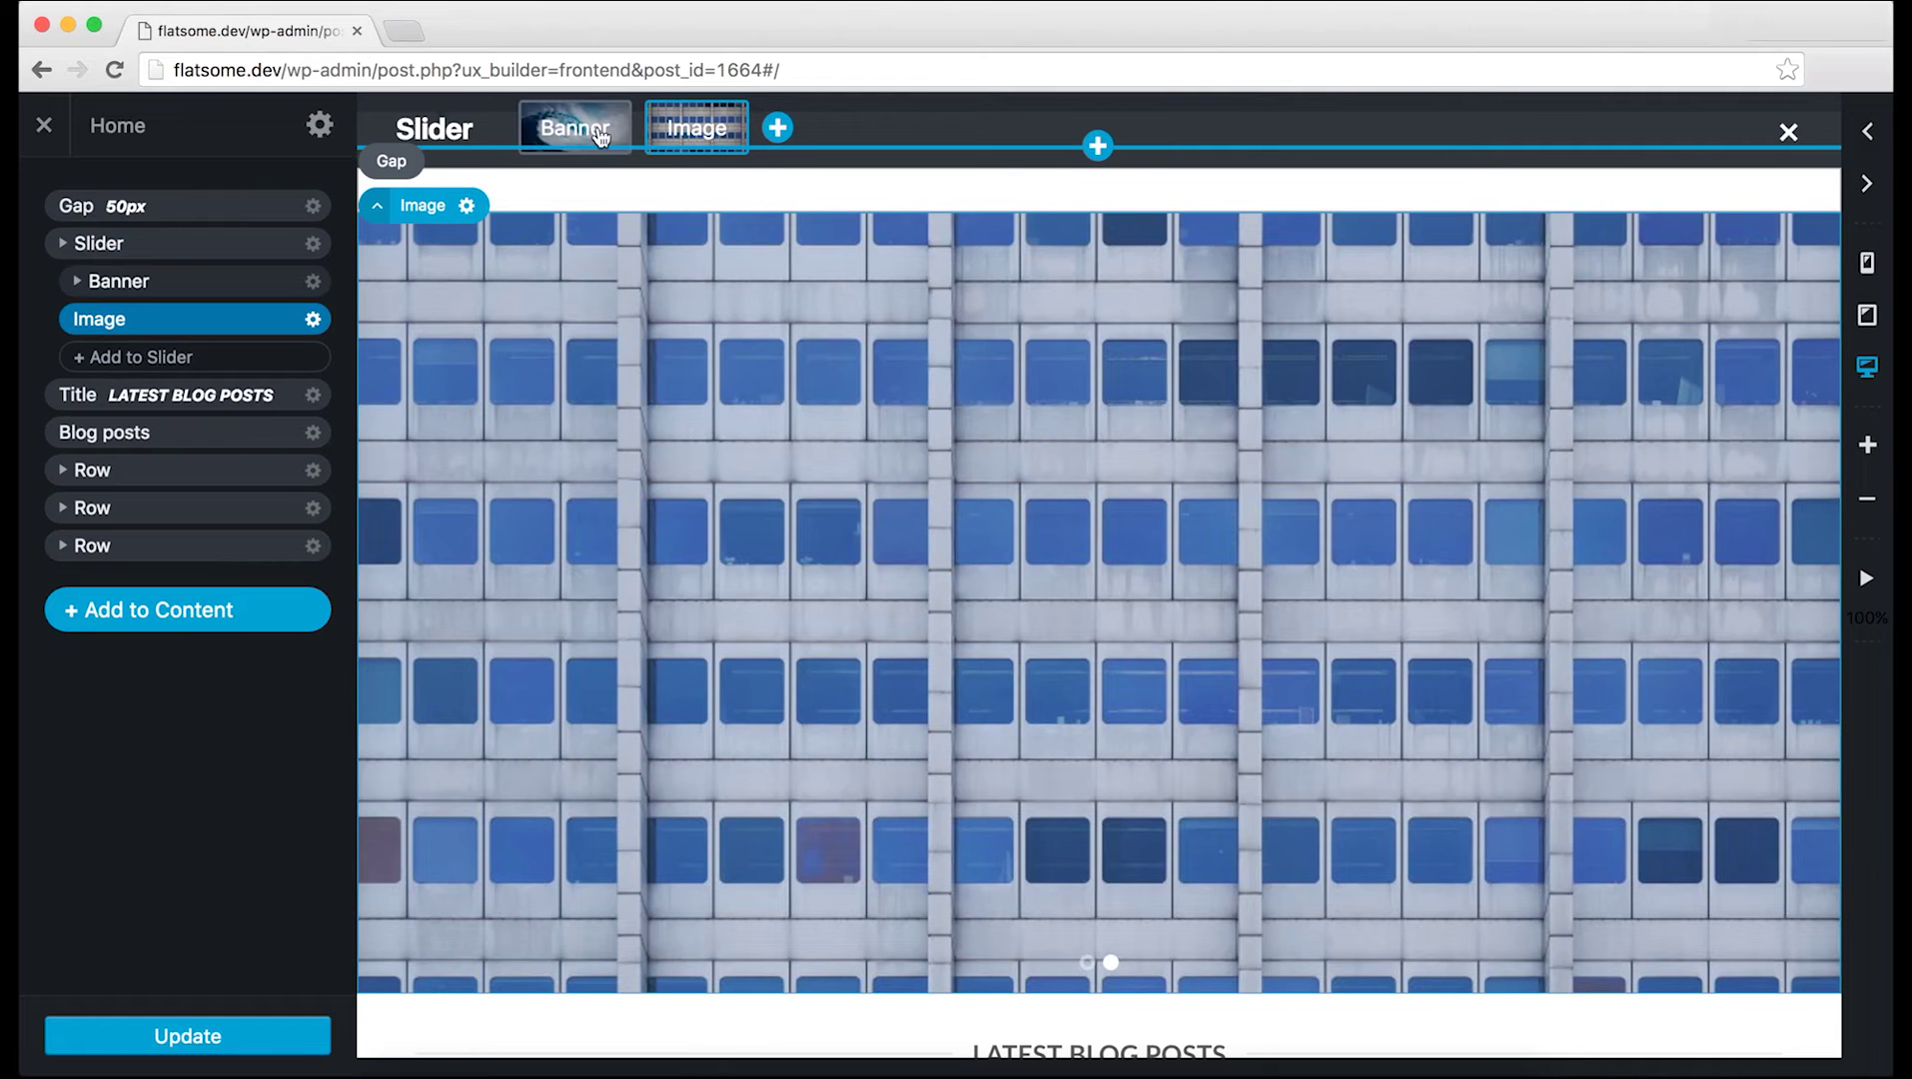
{"action": "left_click", "coordinate": [439, 132]}
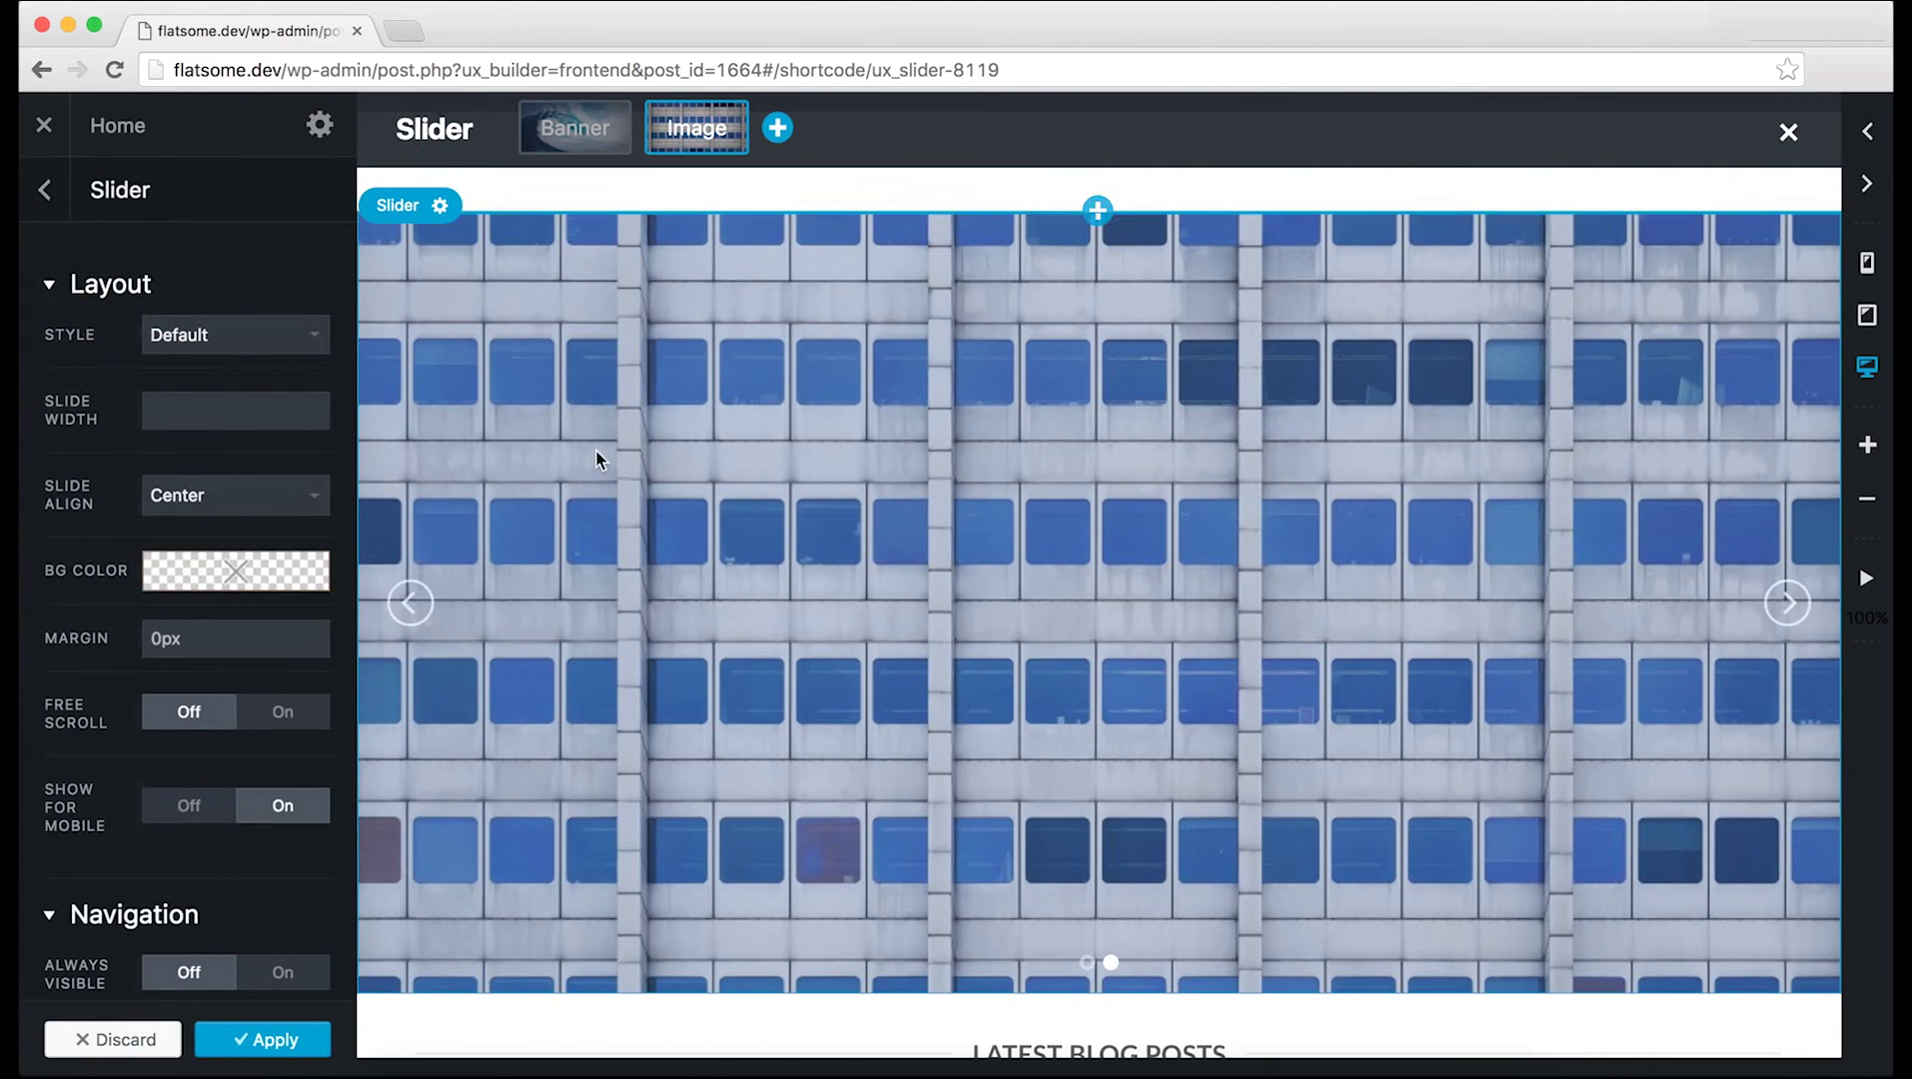
{"action": "scroll", "coordinate": [244, 682], "scroll_direction": "down", "scroll_amount": 3}
{"action": "scroll", "coordinate": [245, 681], "scroll_direction": "down", "scroll_amount": 5}
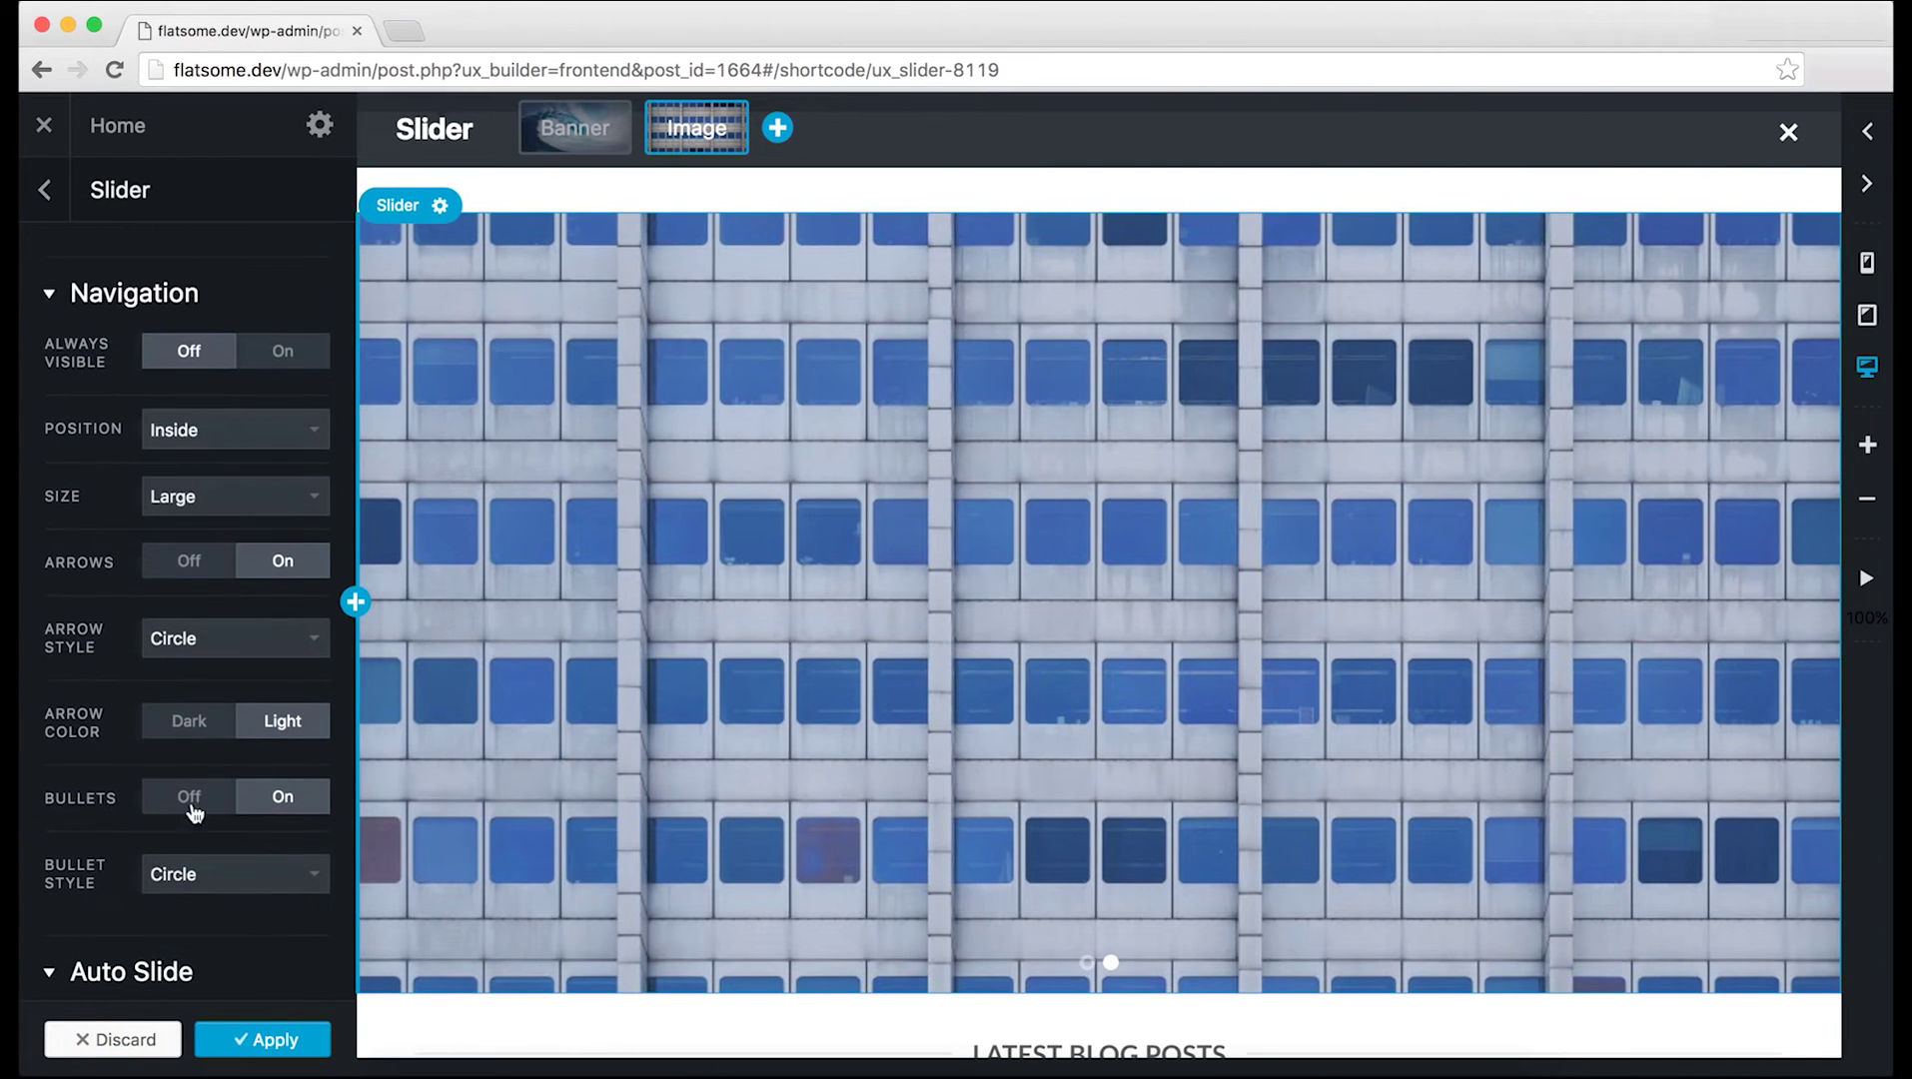
{"action": "scroll", "coordinate": [195, 859], "scroll_direction": "up", "scroll_amount": 10}
{"action": "scroll", "coordinate": [197, 836], "scroll_direction": "down", "scroll_amount": 7}
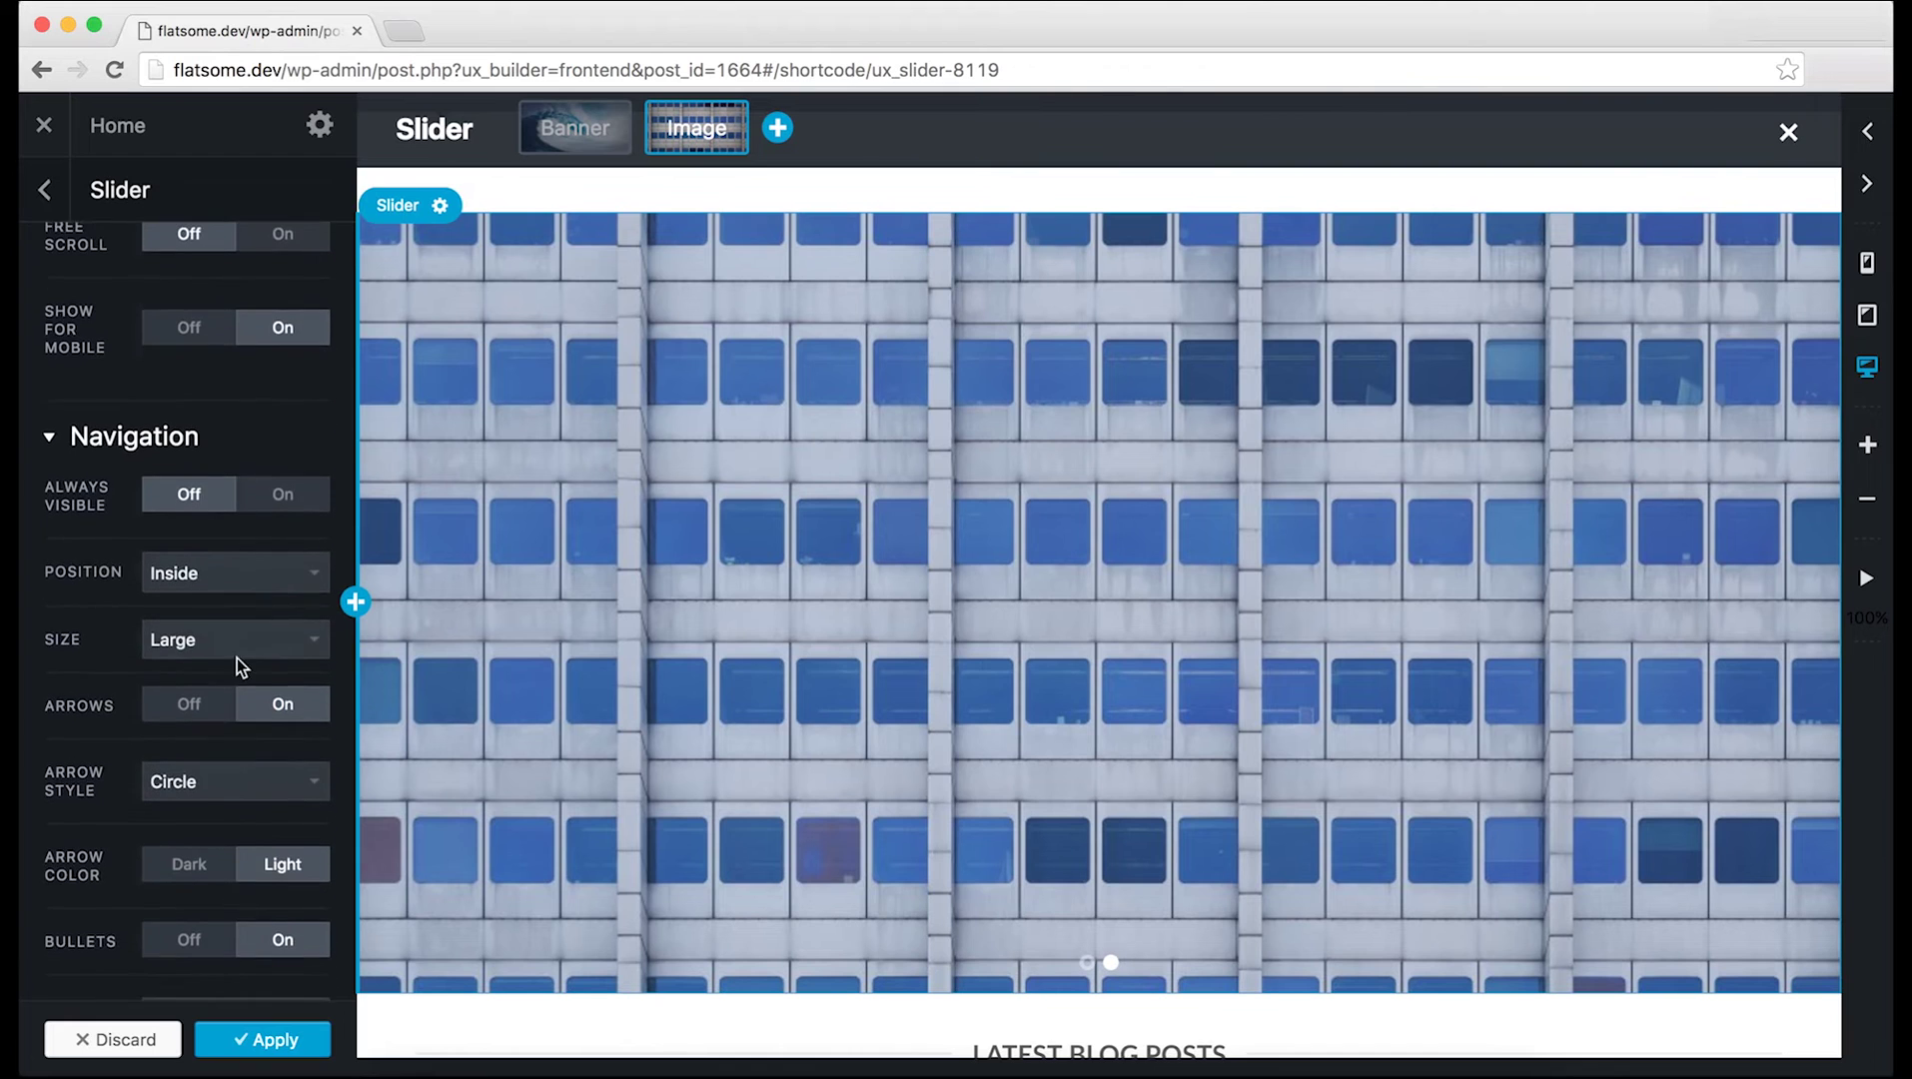
{"action": "left_click", "coordinate": [231, 559]}
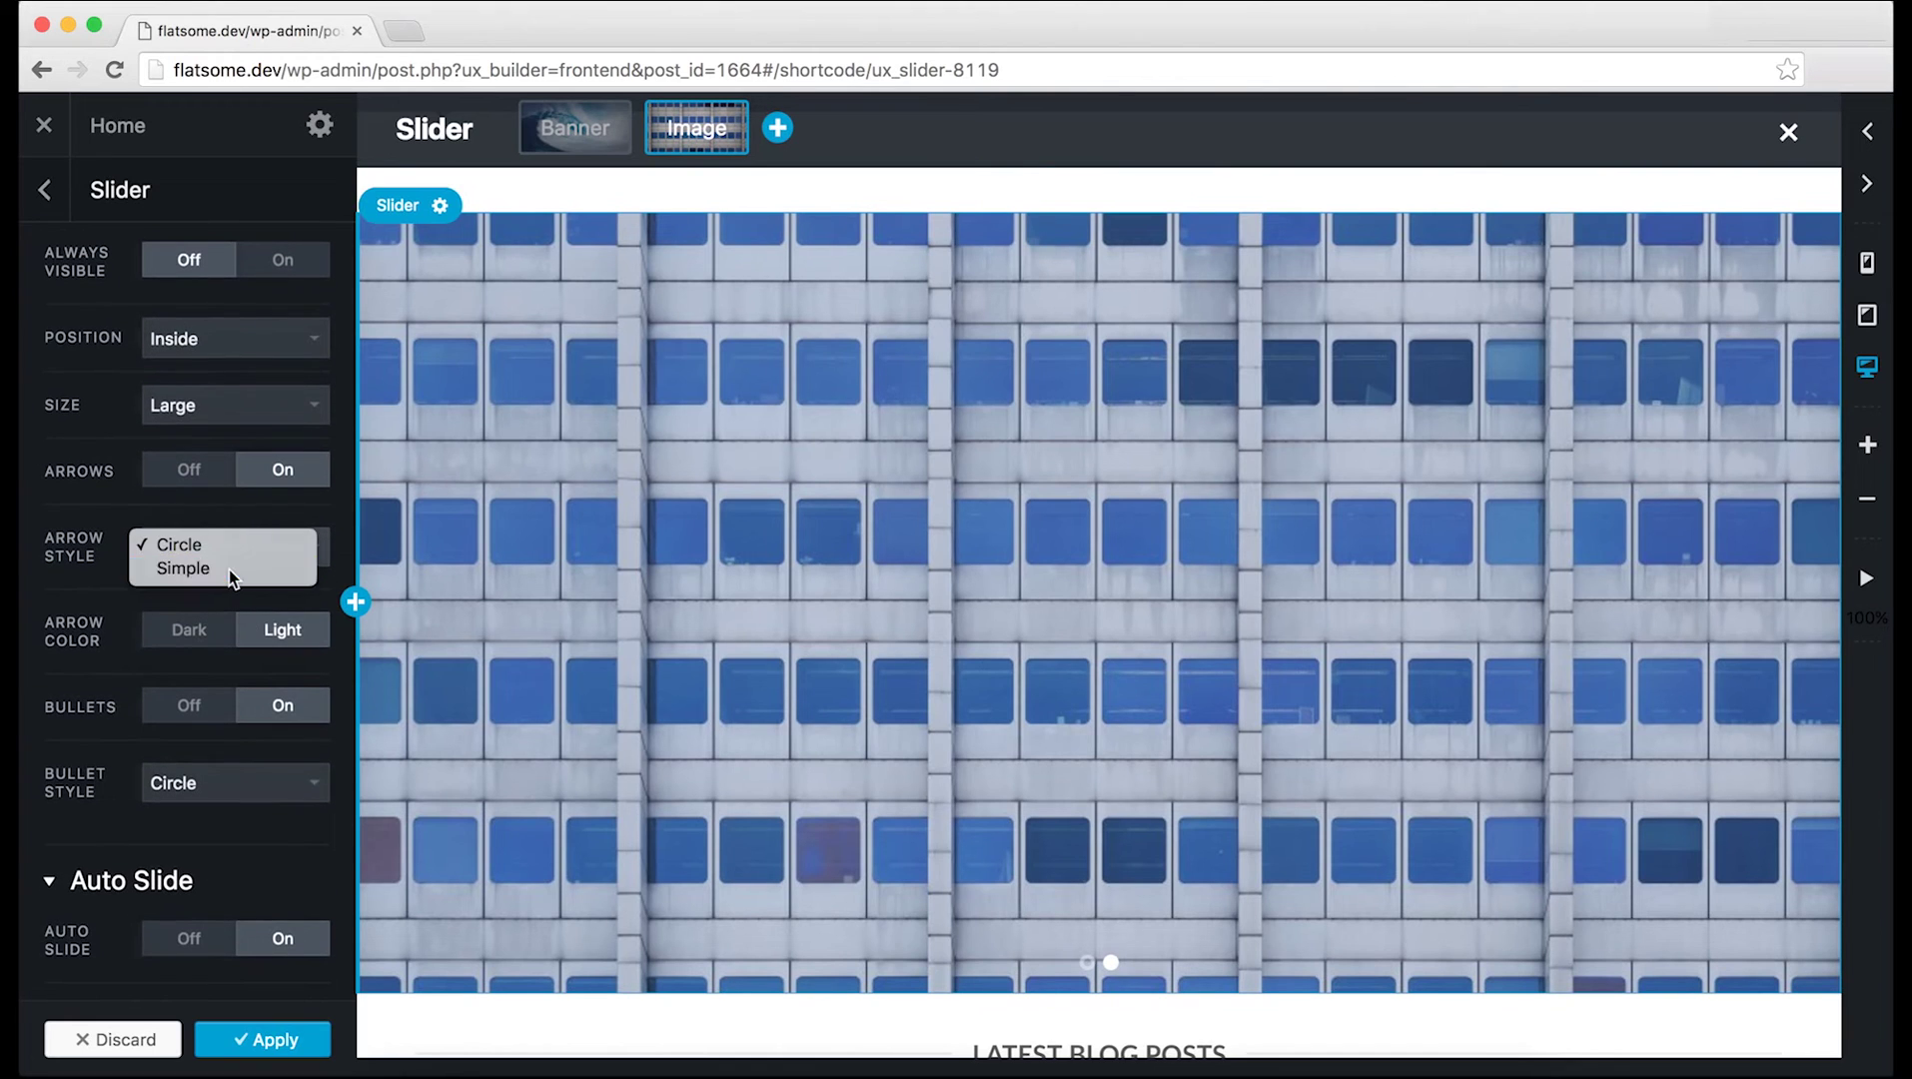
{"action": "left_click", "coordinate": [229, 570]}
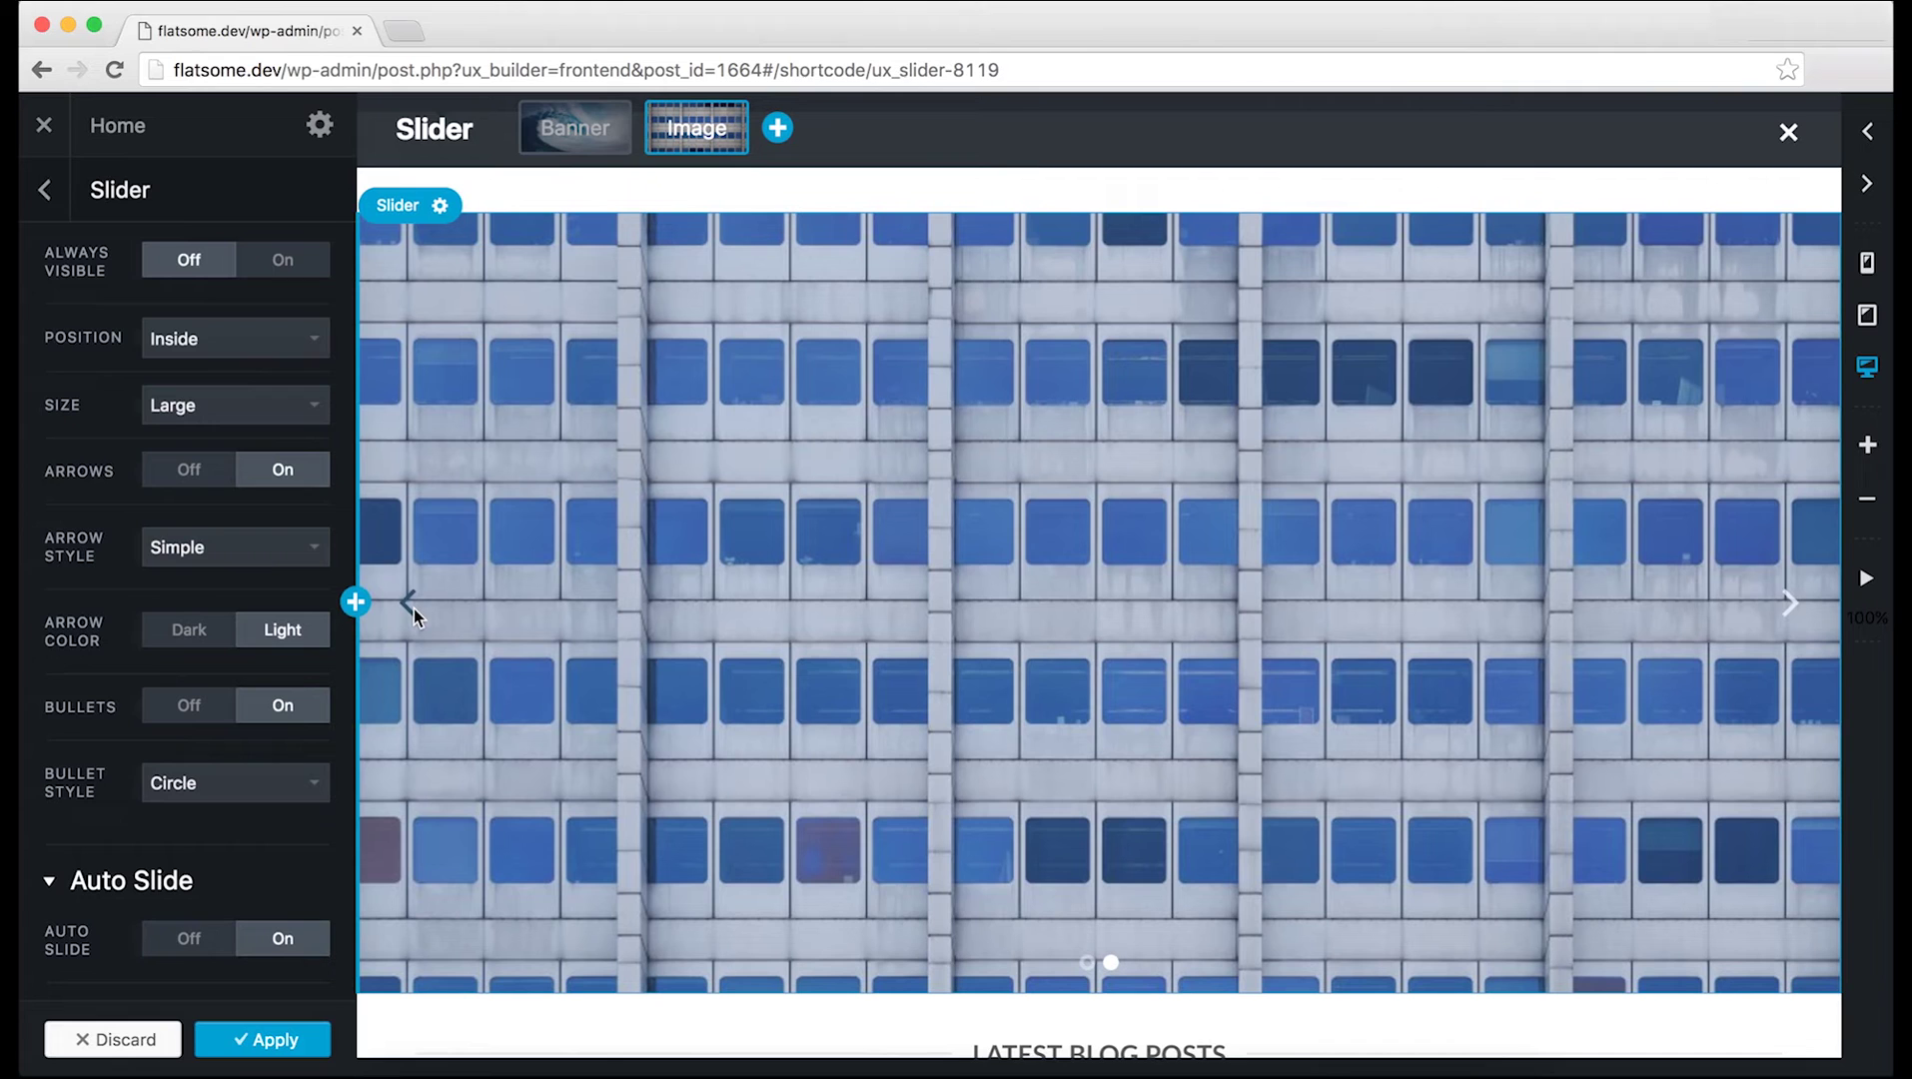
{"action": "left_click", "coordinate": [242, 549]}
{"action": "left_click", "coordinate": [285, 523]}
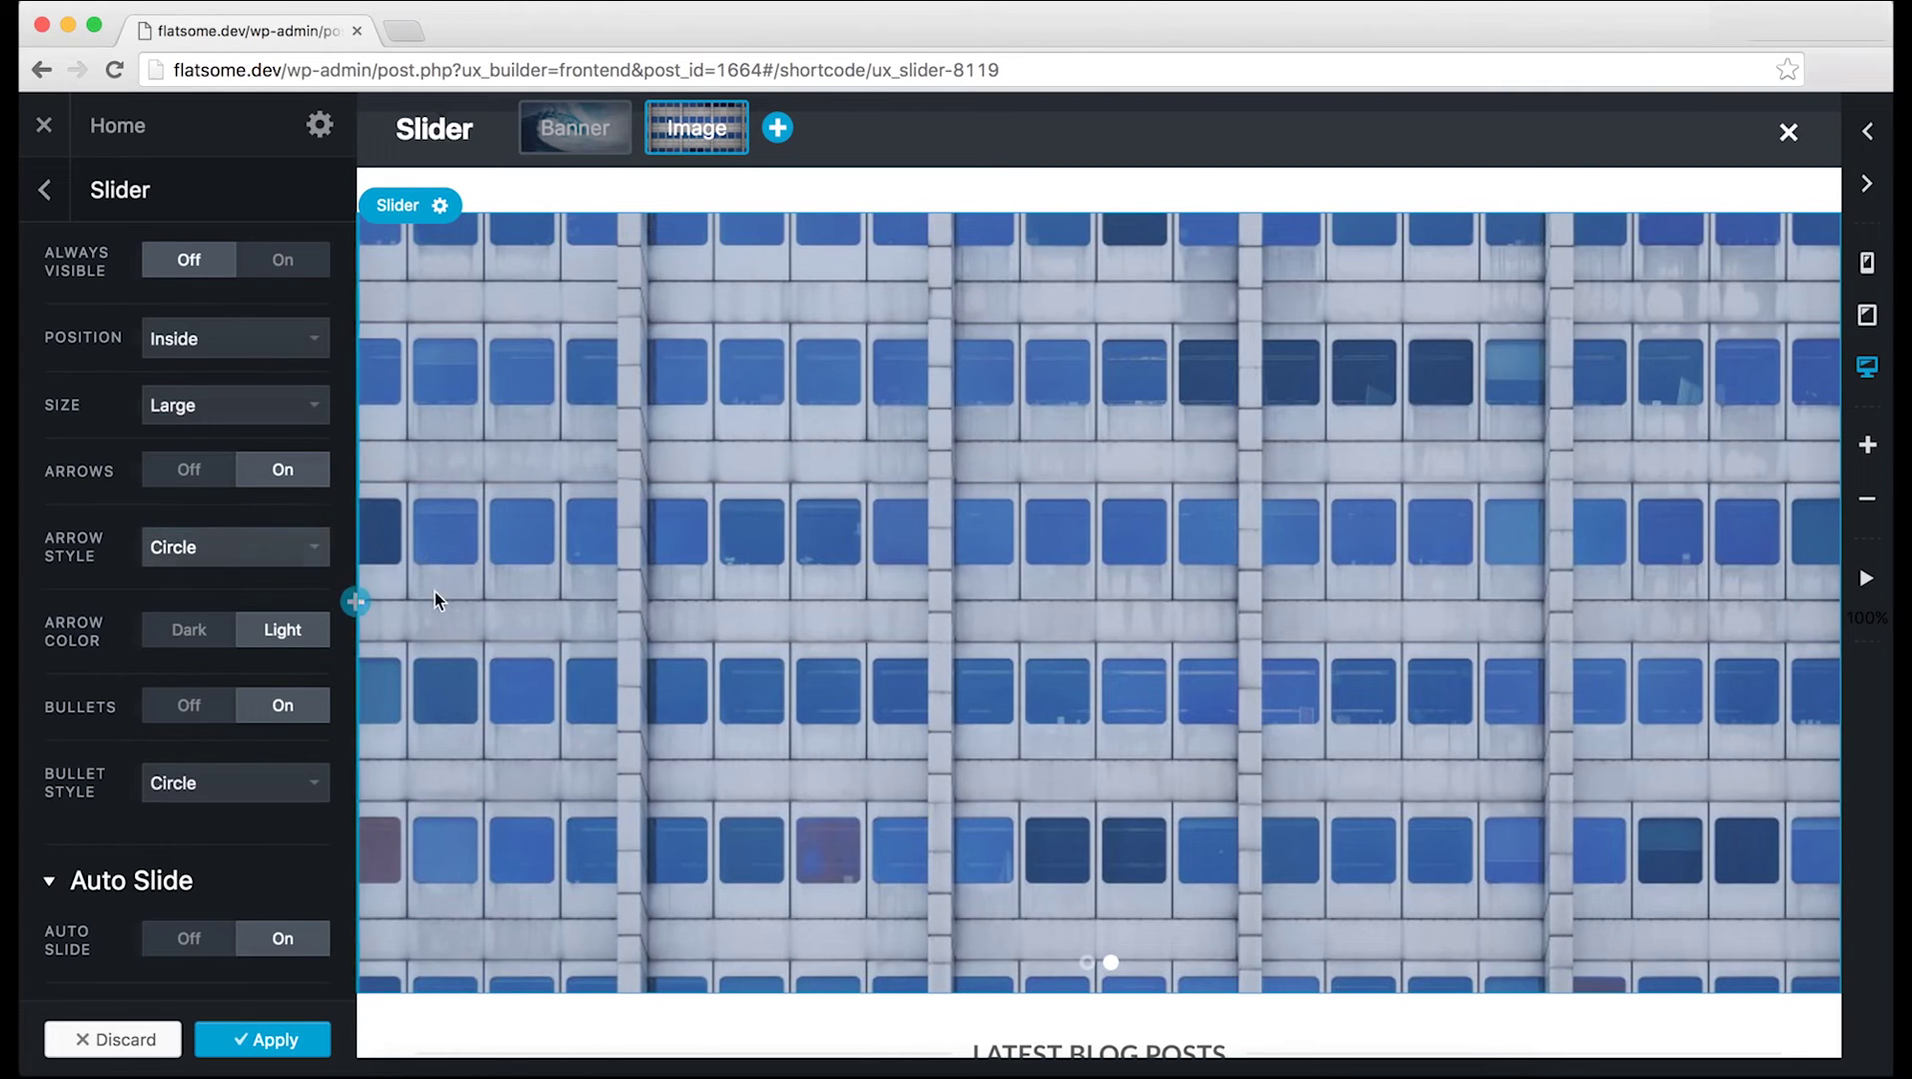
{"action": "left_click", "coordinate": [192, 634]}
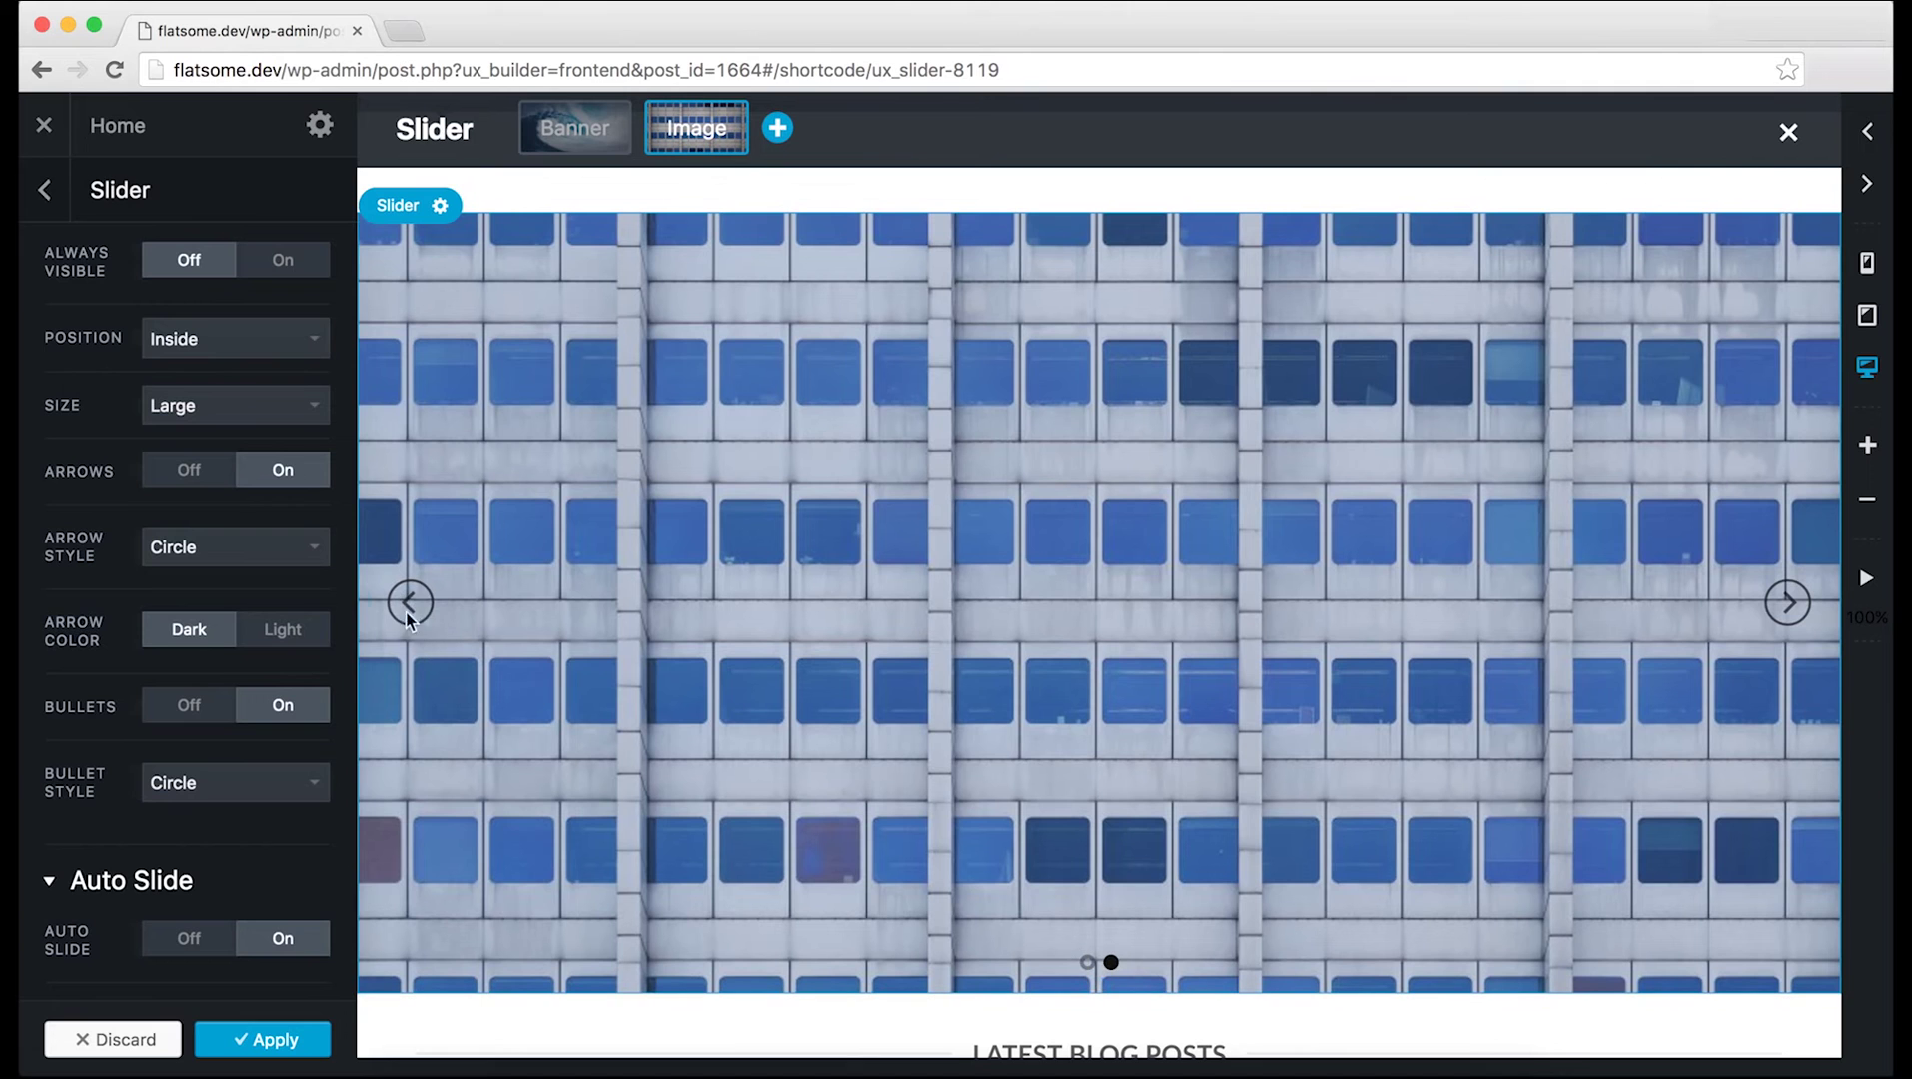
{"action": "left_click", "coordinate": [282, 630]}
Step: Keep the slider bullets on with Circle style after briefly hiding them, and apply the navigation settings
{"action": "scroll", "coordinate": [260, 631], "scroll_direction": "down", "scroll_amount": 2}
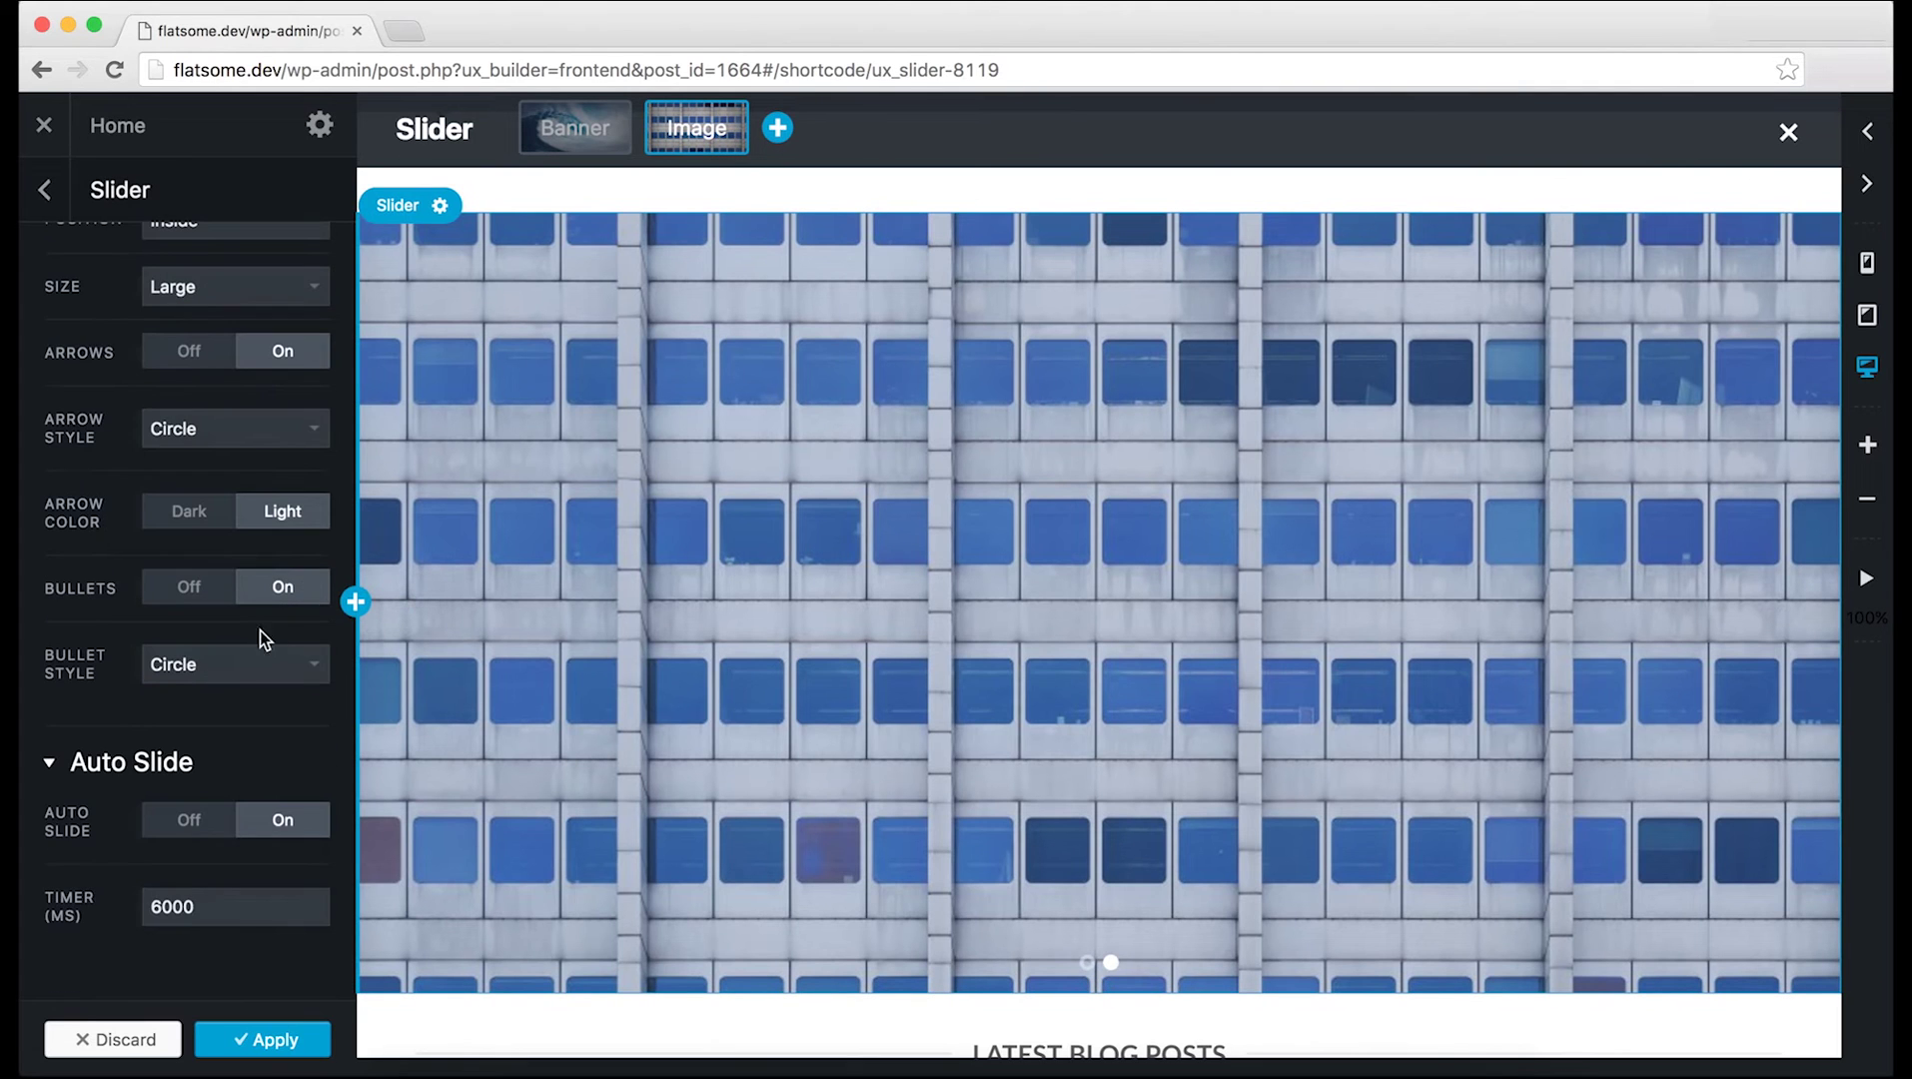
{"action": "left_click", "coordinate": [191, 590]}
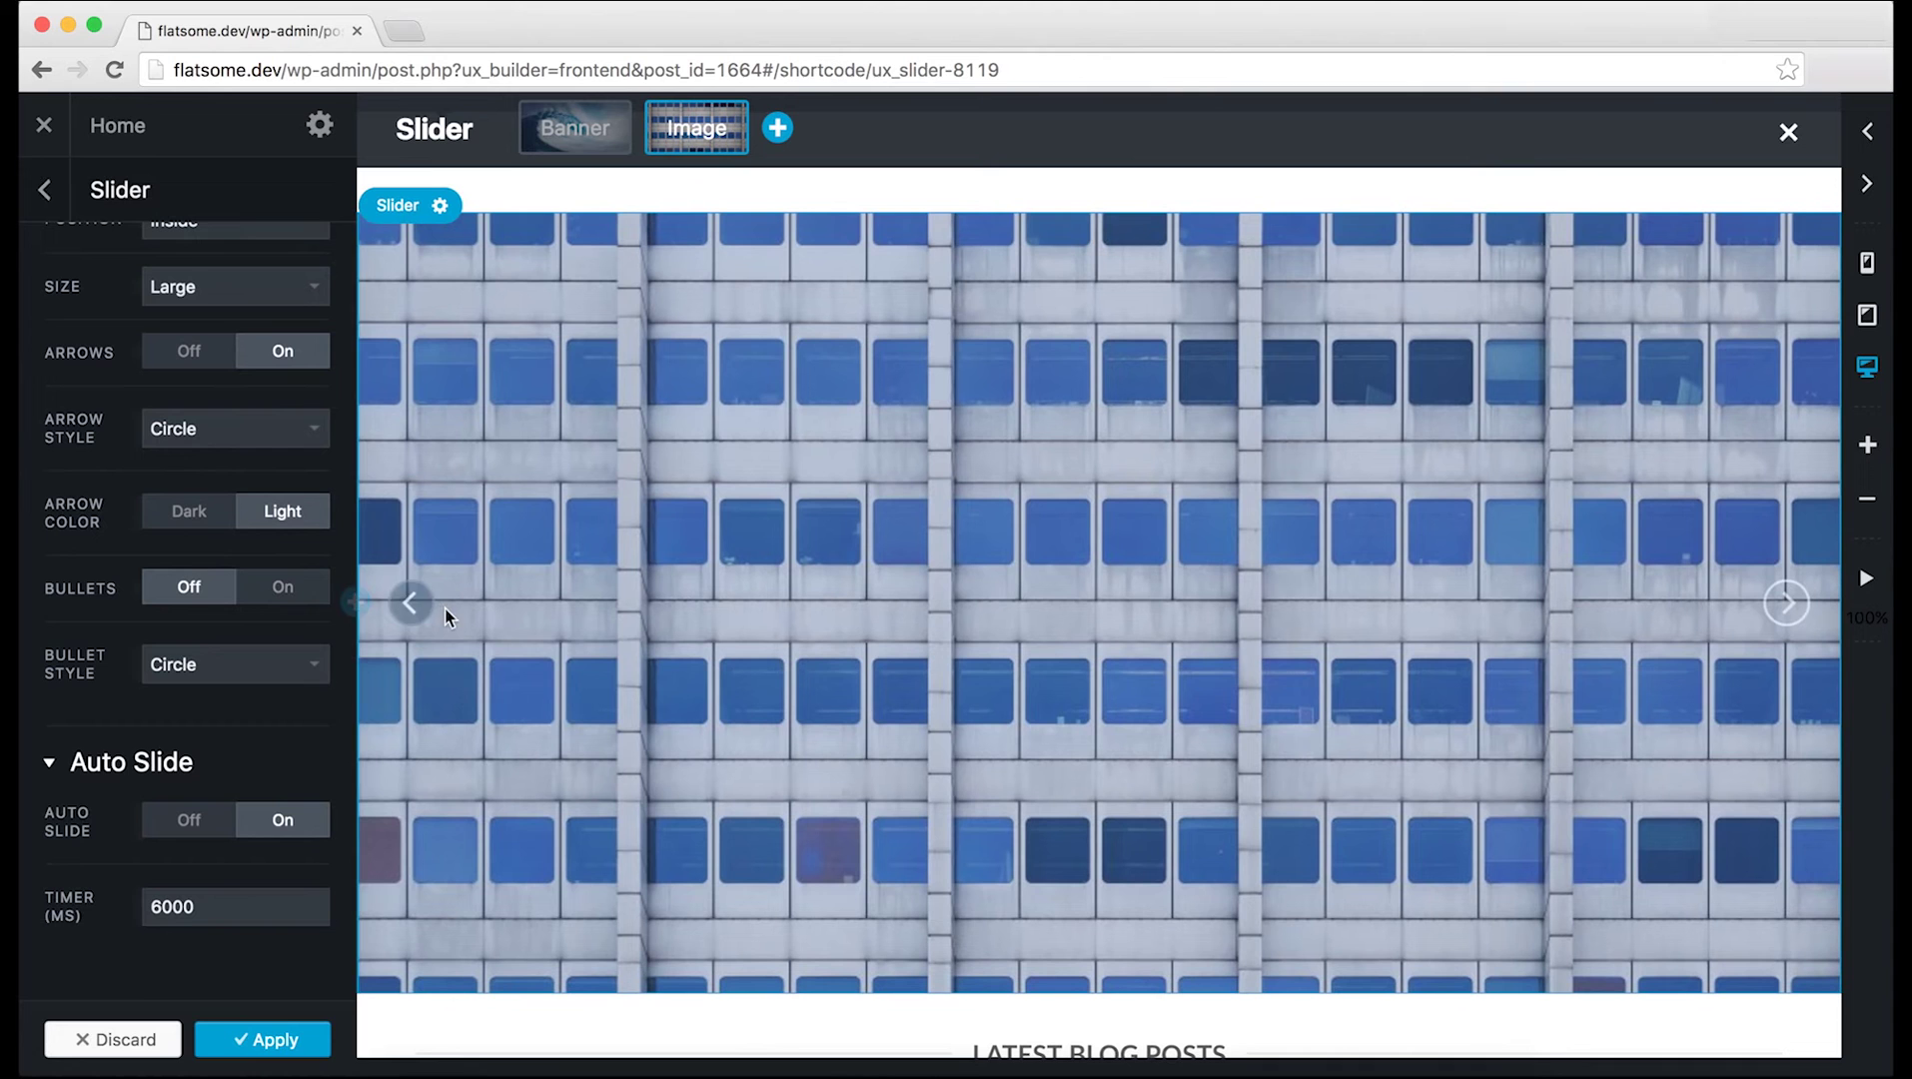
{"action": "left_click", "coordinate": [289, 590]}
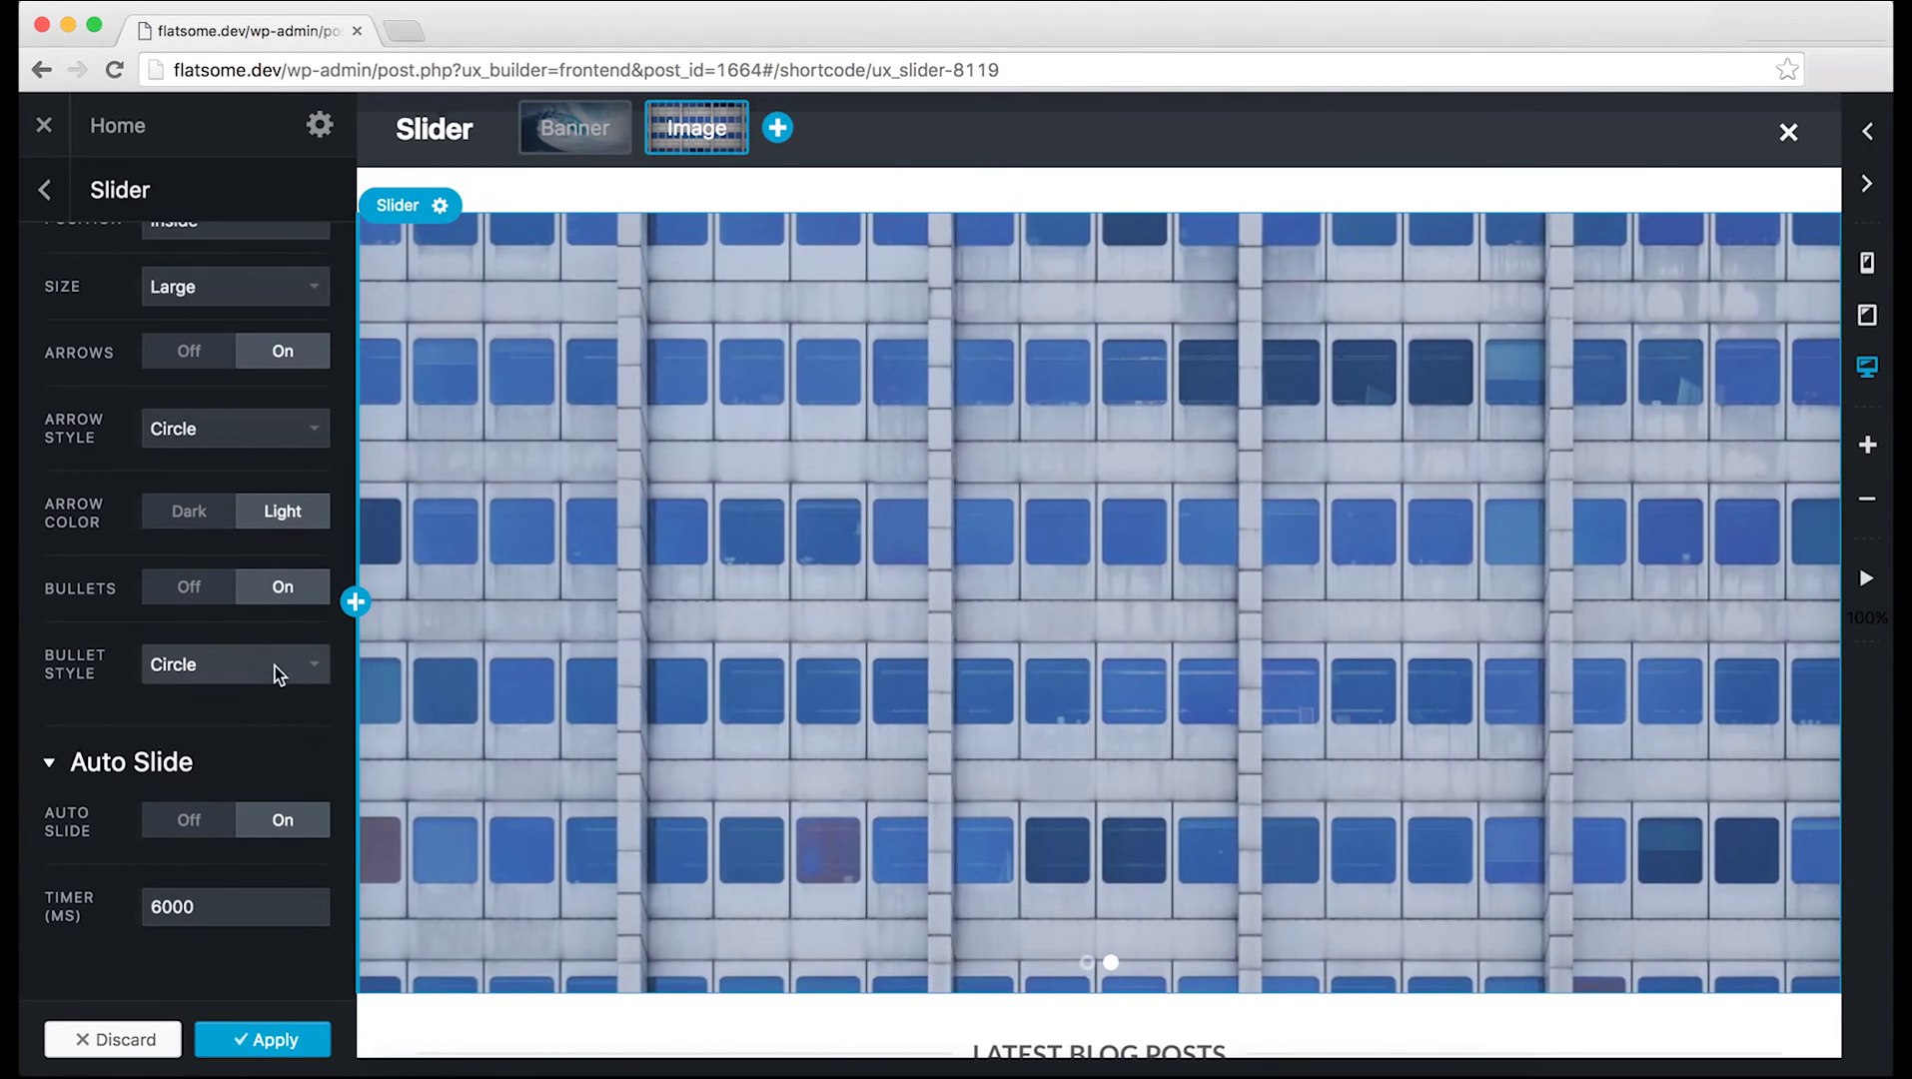
{"action": "left_click", "coordinate": [277, 664]}
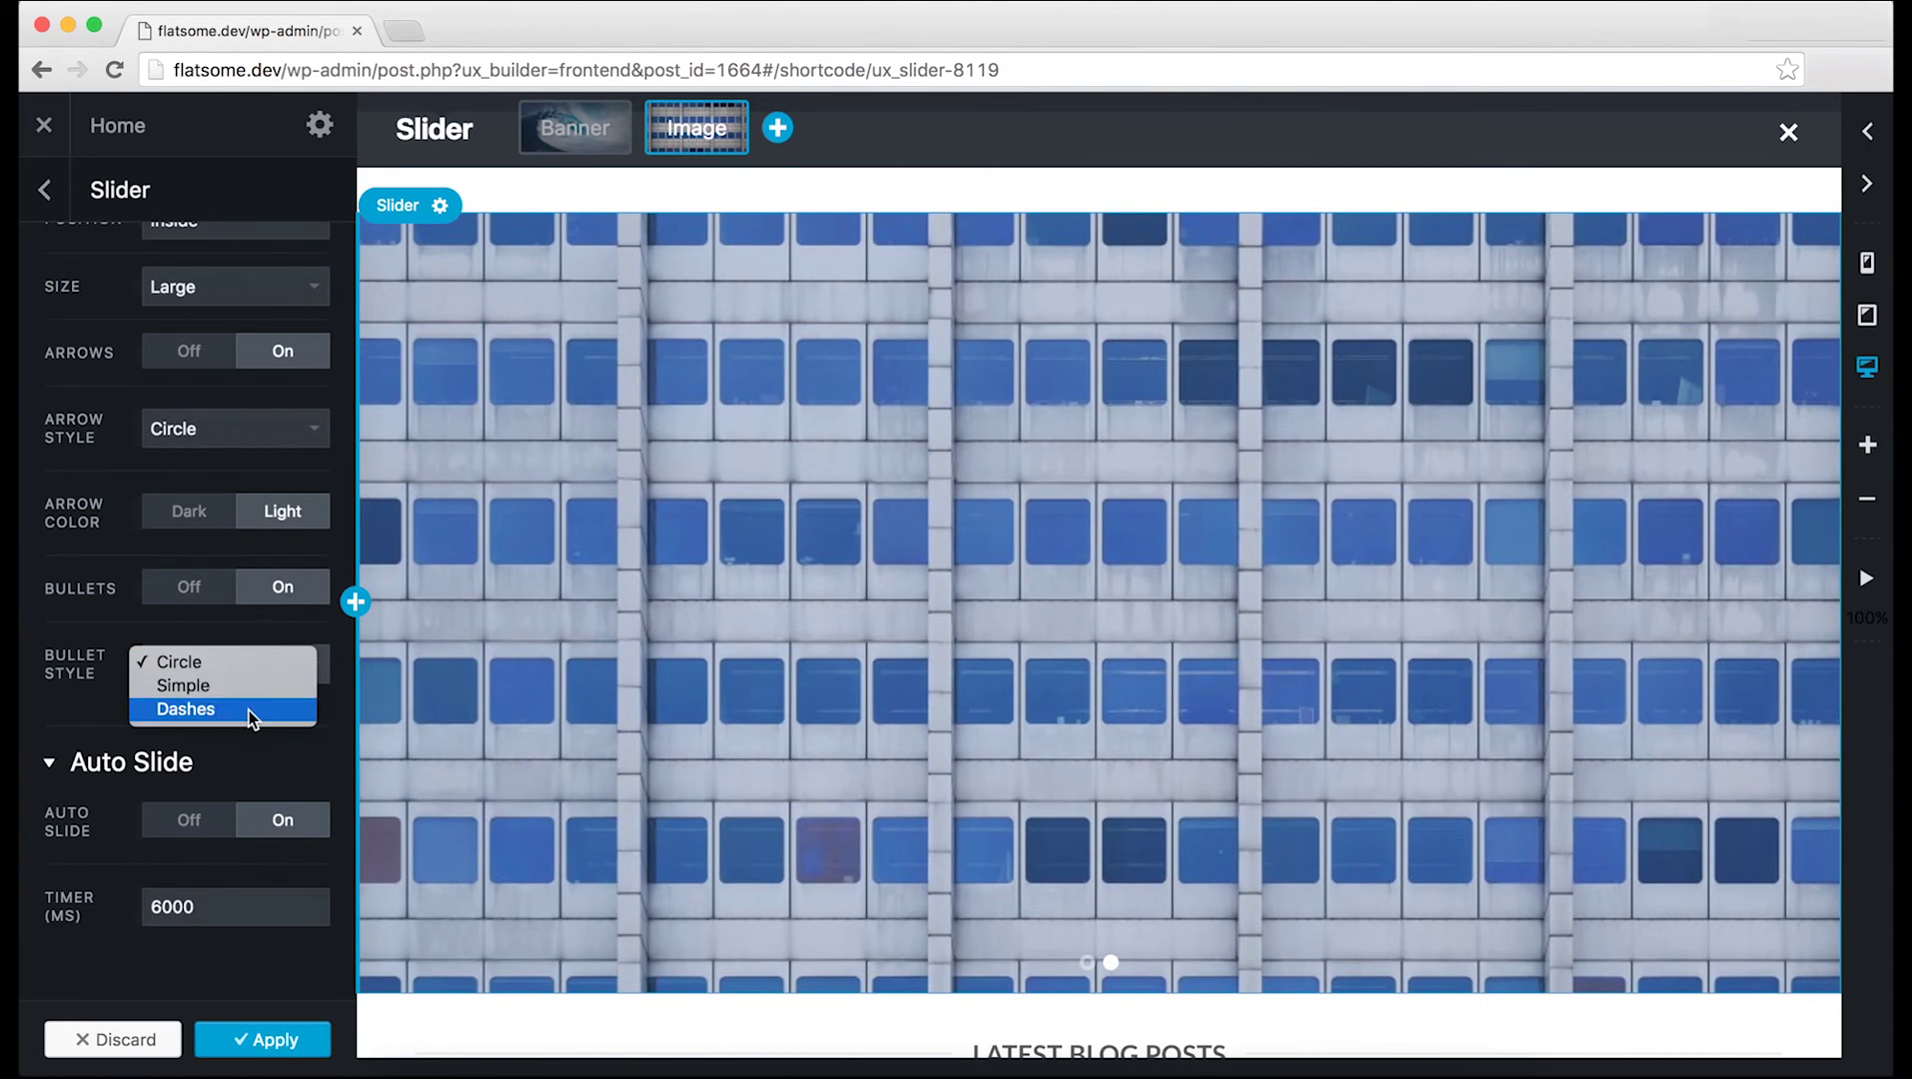
{"action": "left_click", "coordinate": [259, 631]}
{"action": "scroll", "coordinate": [246, 700], "scroll_direction": "up", "scroll_amount": 10}
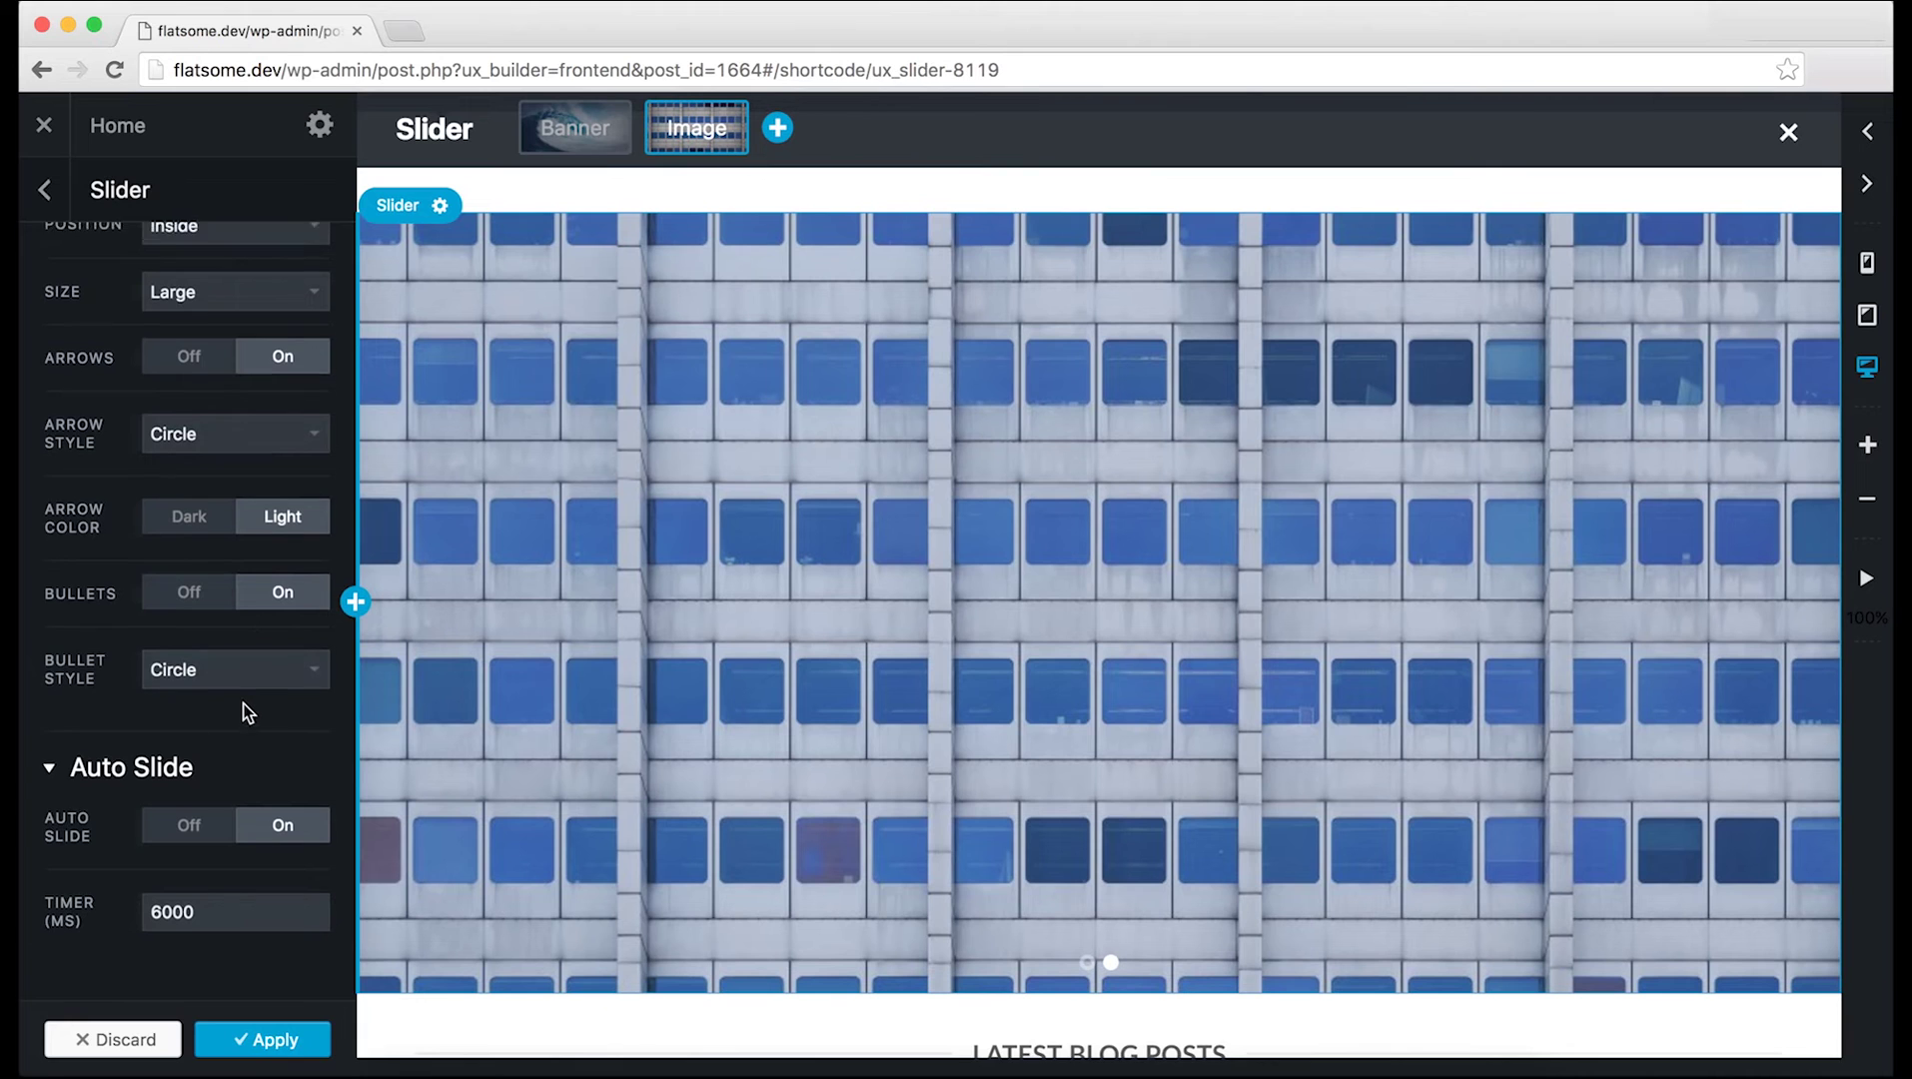
{"action": "scroll", "coordinate": [246, 712], "scroll_direction": "up", "scroll_amount": 3}
{"action": "scroll", "coordinate": [262, 680], "scroll_direction": "down", "scroll_amount": 10}
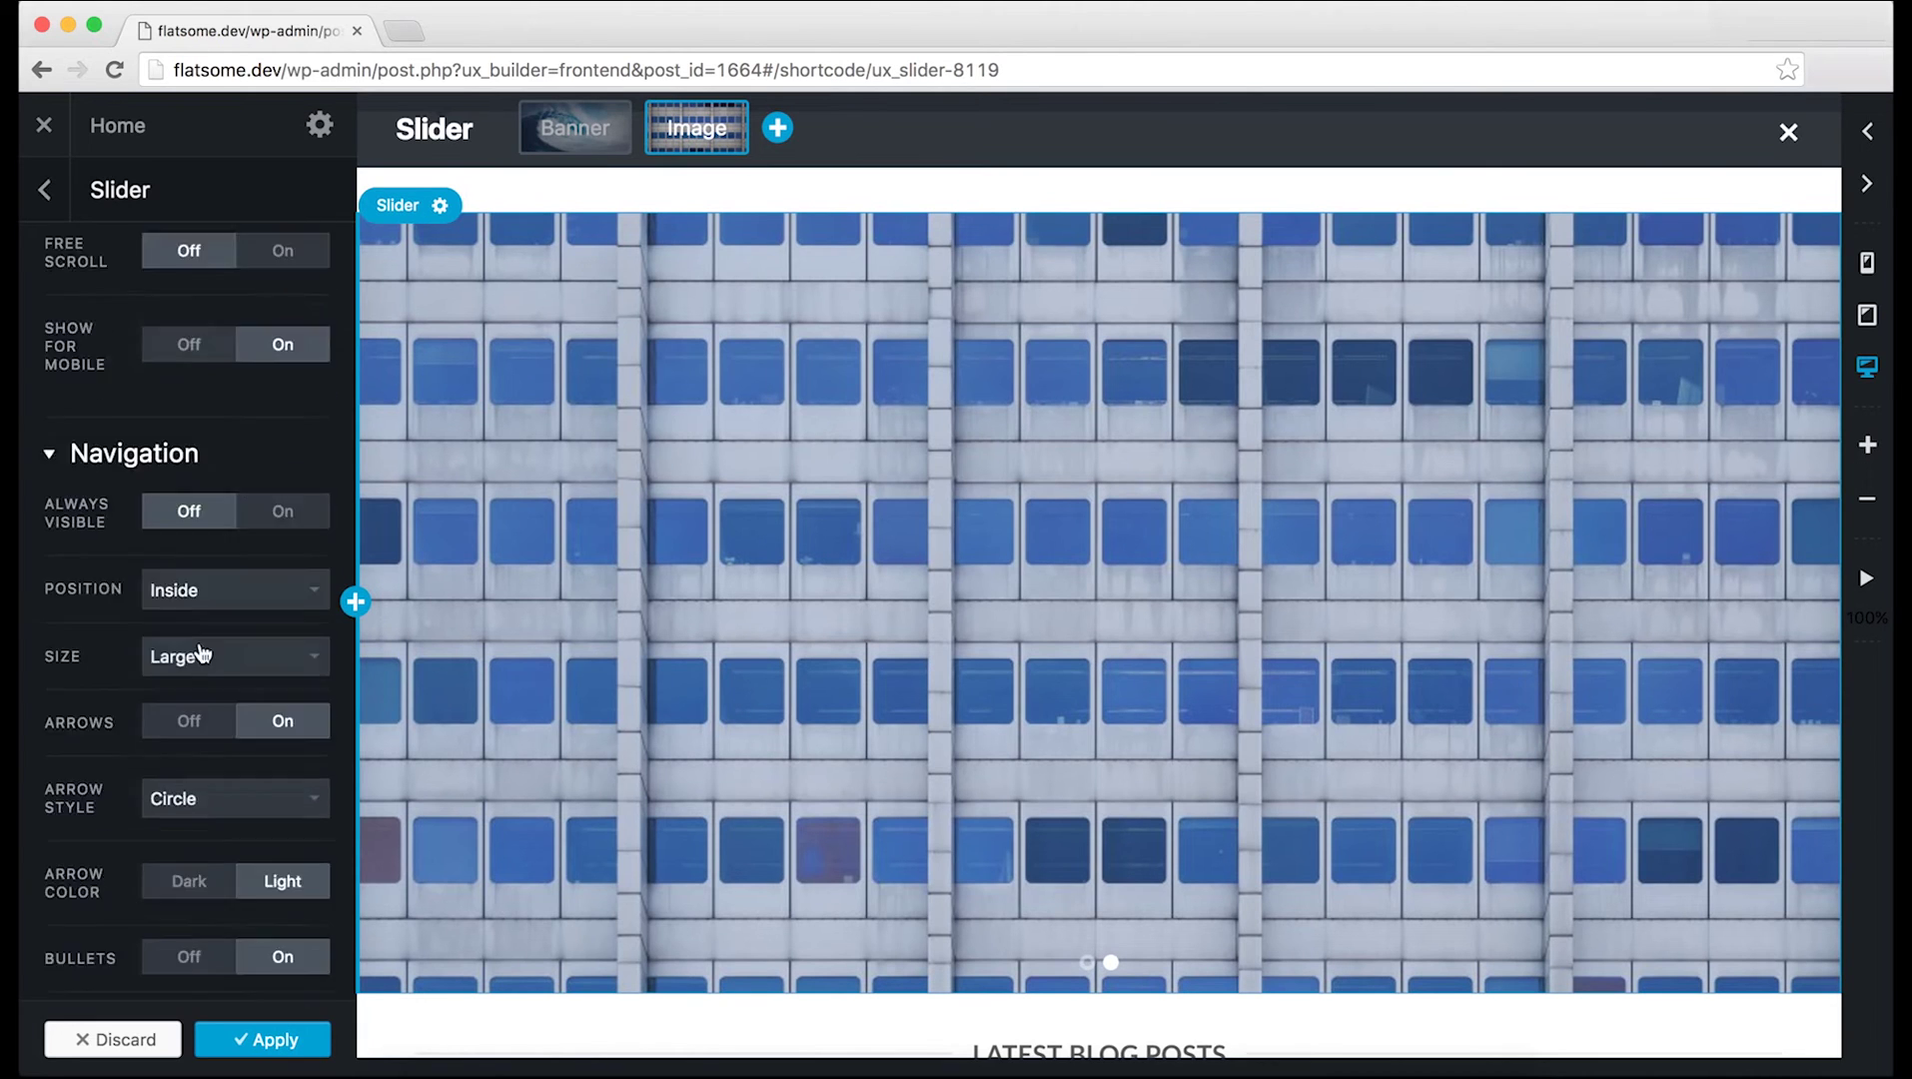
{"action": "left_click", "coordinate": [270, 1038]}
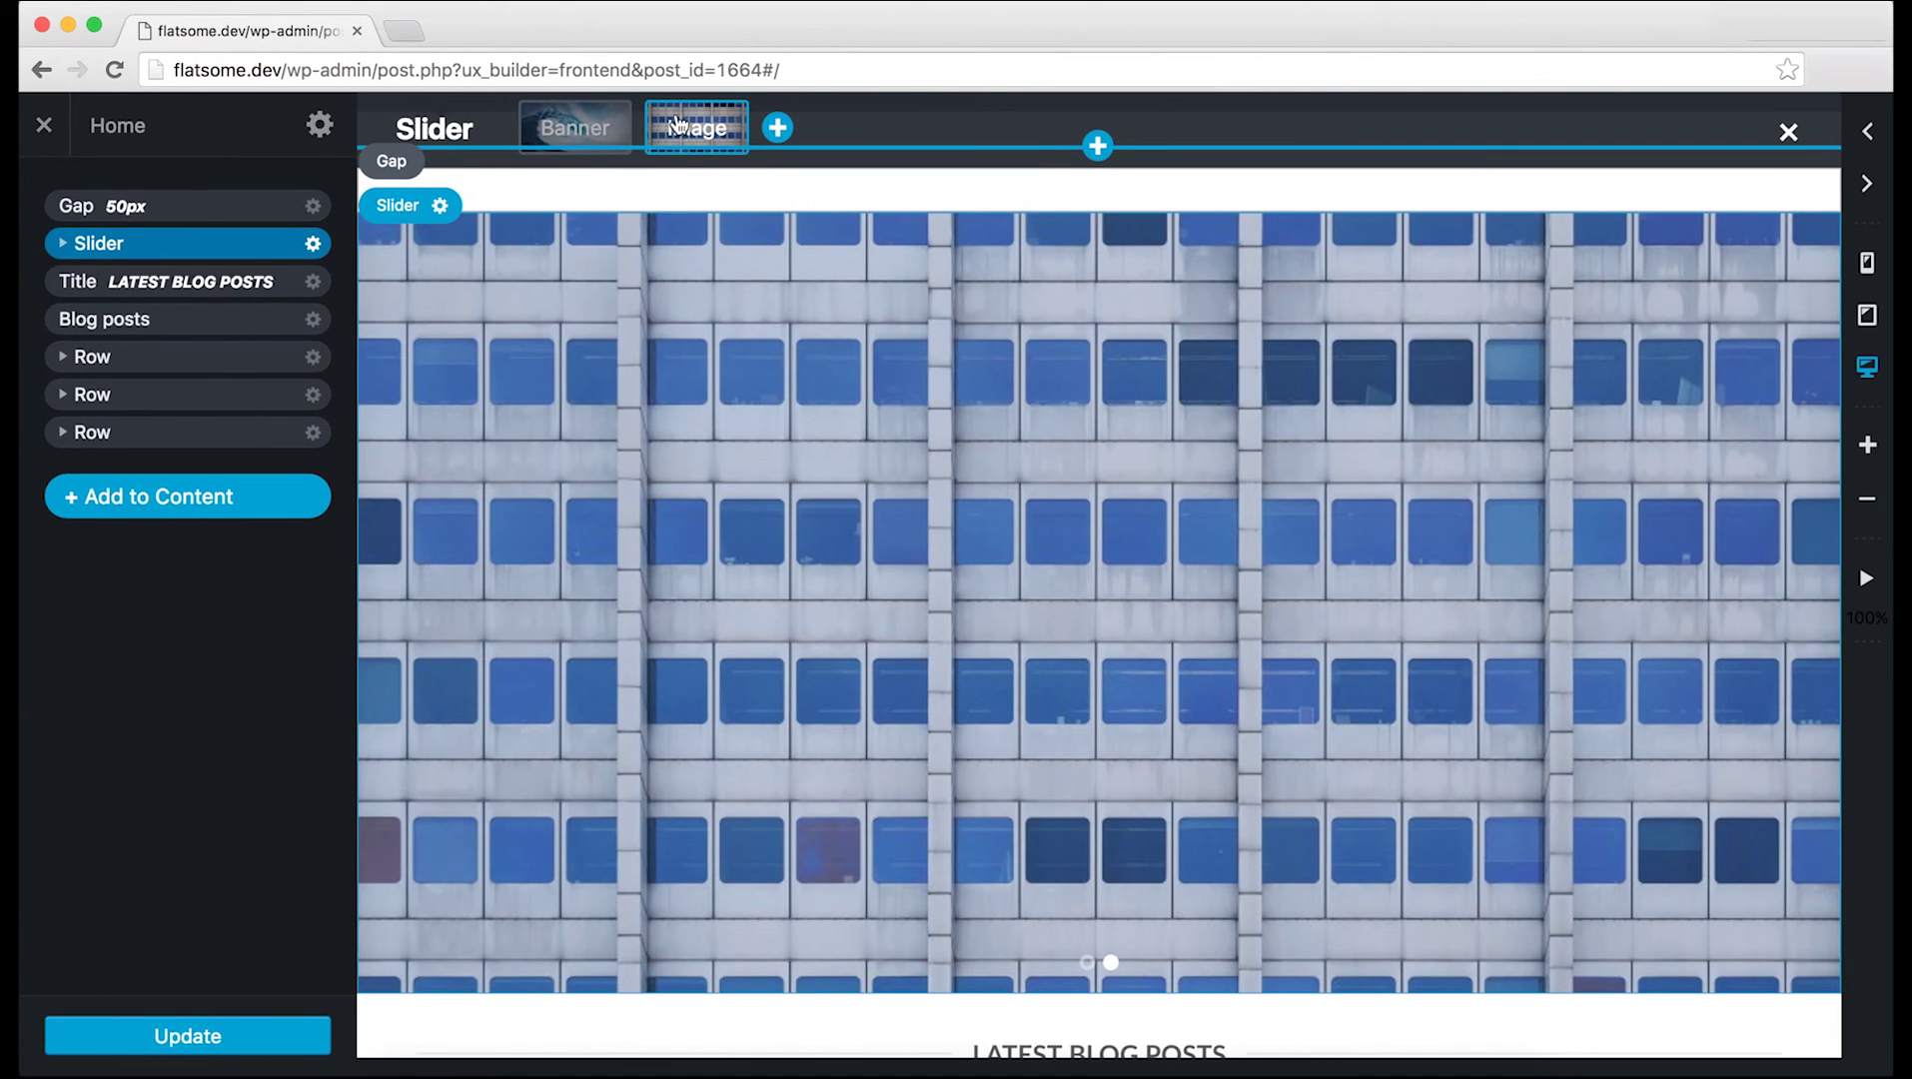
Step: Delete the building-photo Image slide, leaving only the Huge Sale banner in the slider
{"action": "left_click", "coordinate": [679, 126]}
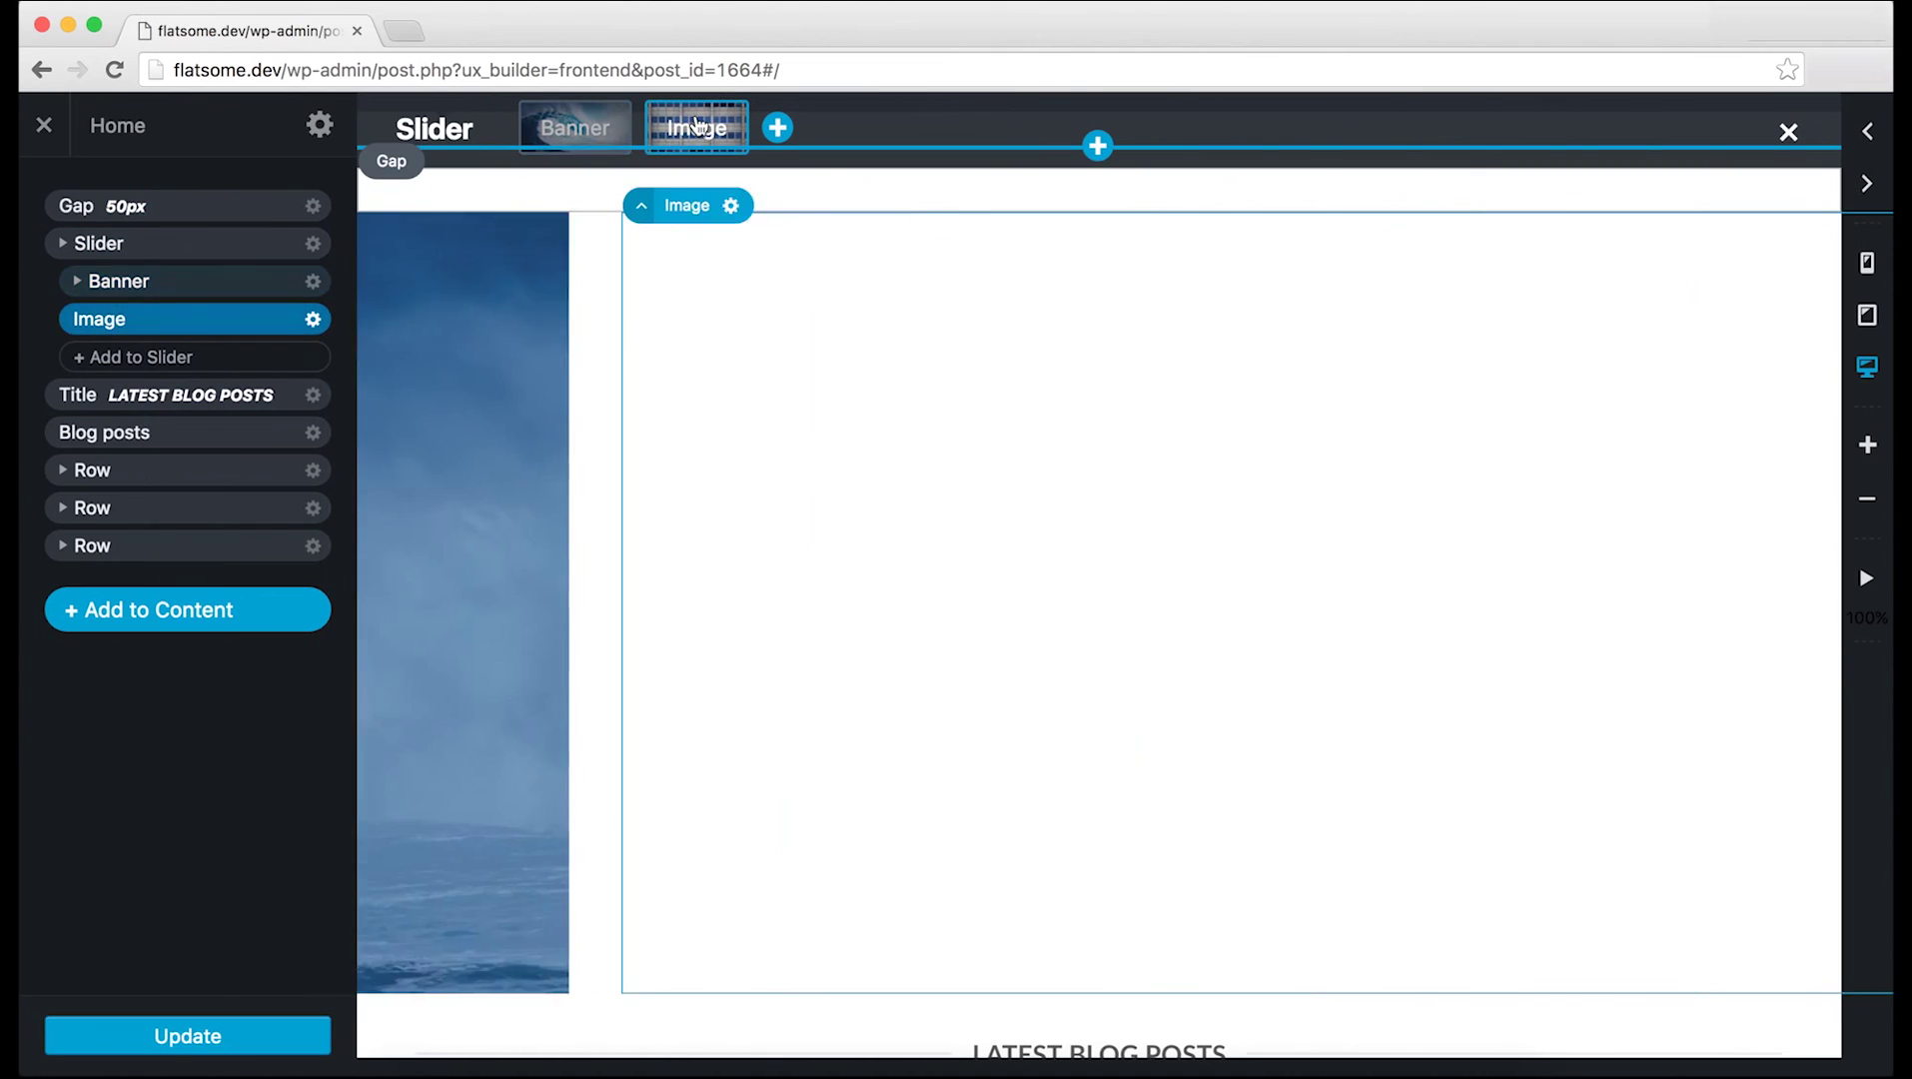
{"action": "left_click", "coordinate": [466, 205]}
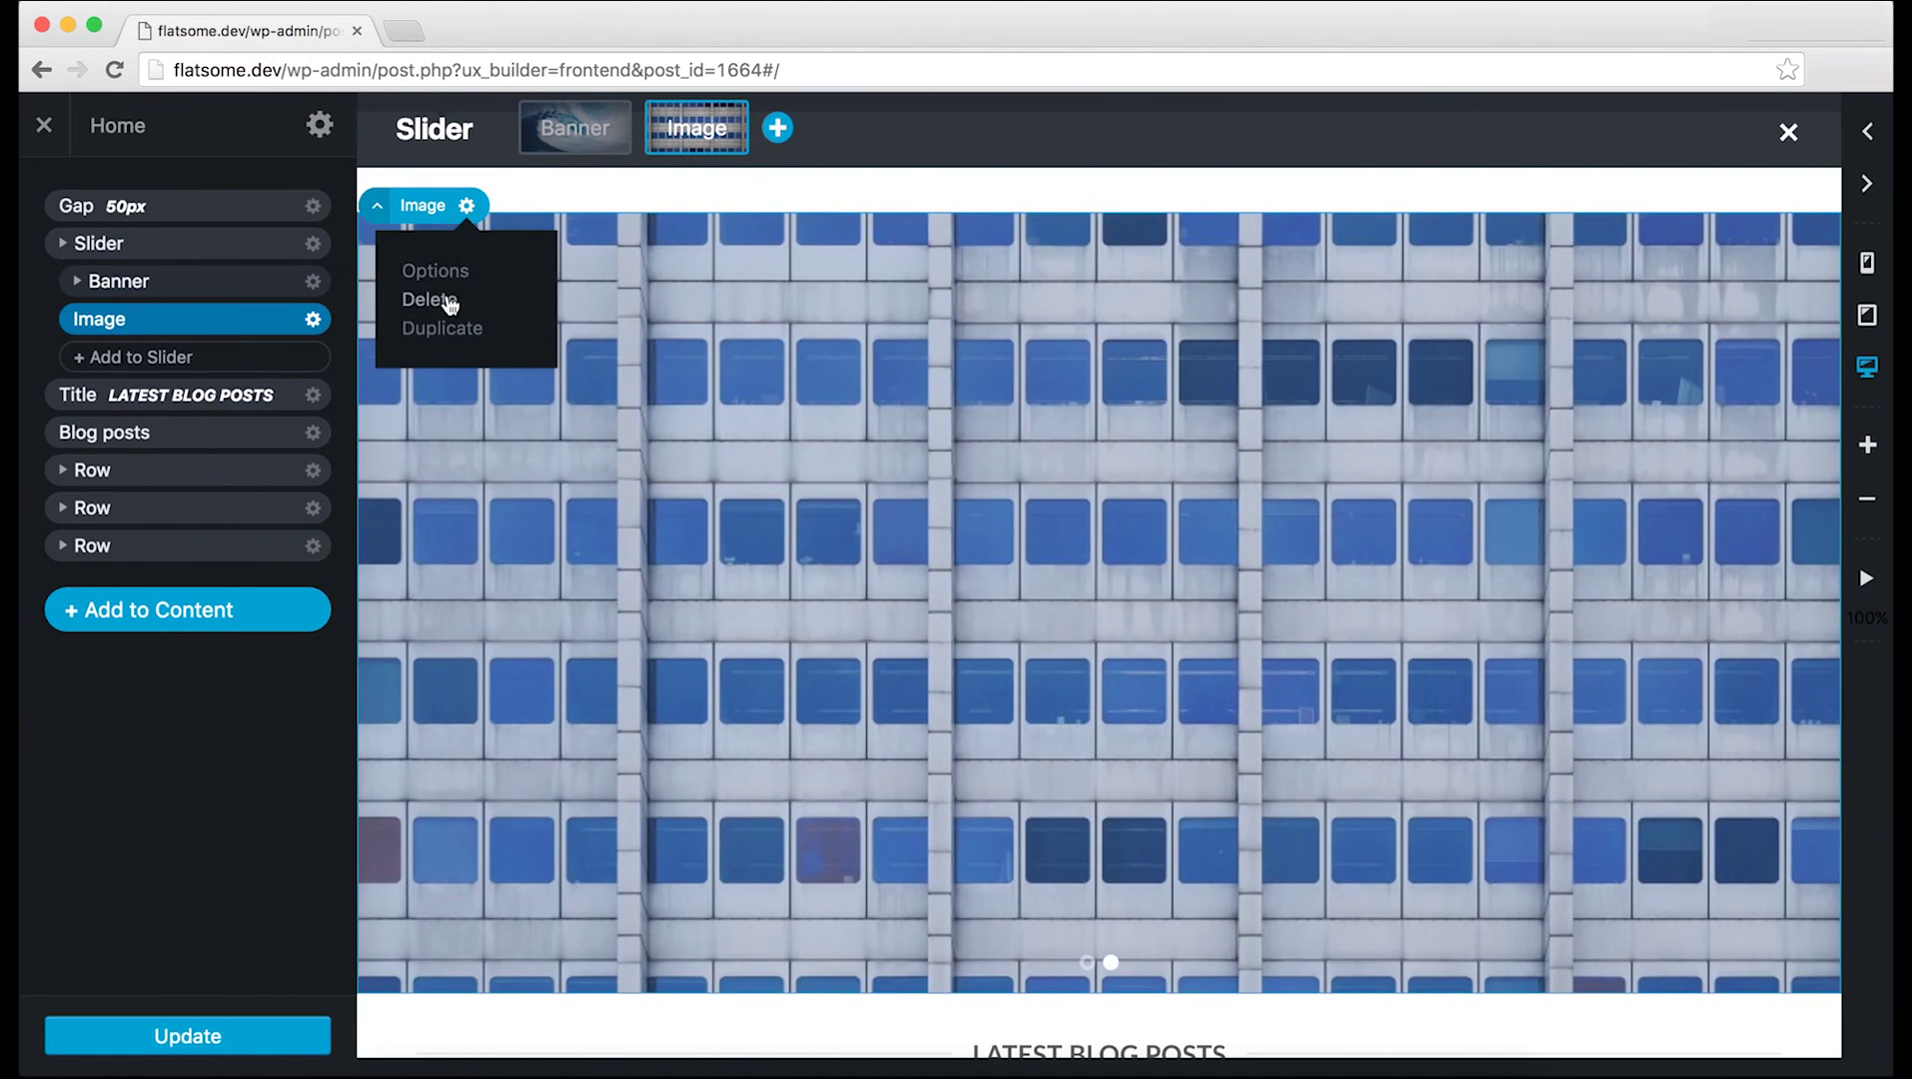
{"action": "left_click", "coordinate": [449, 300]}
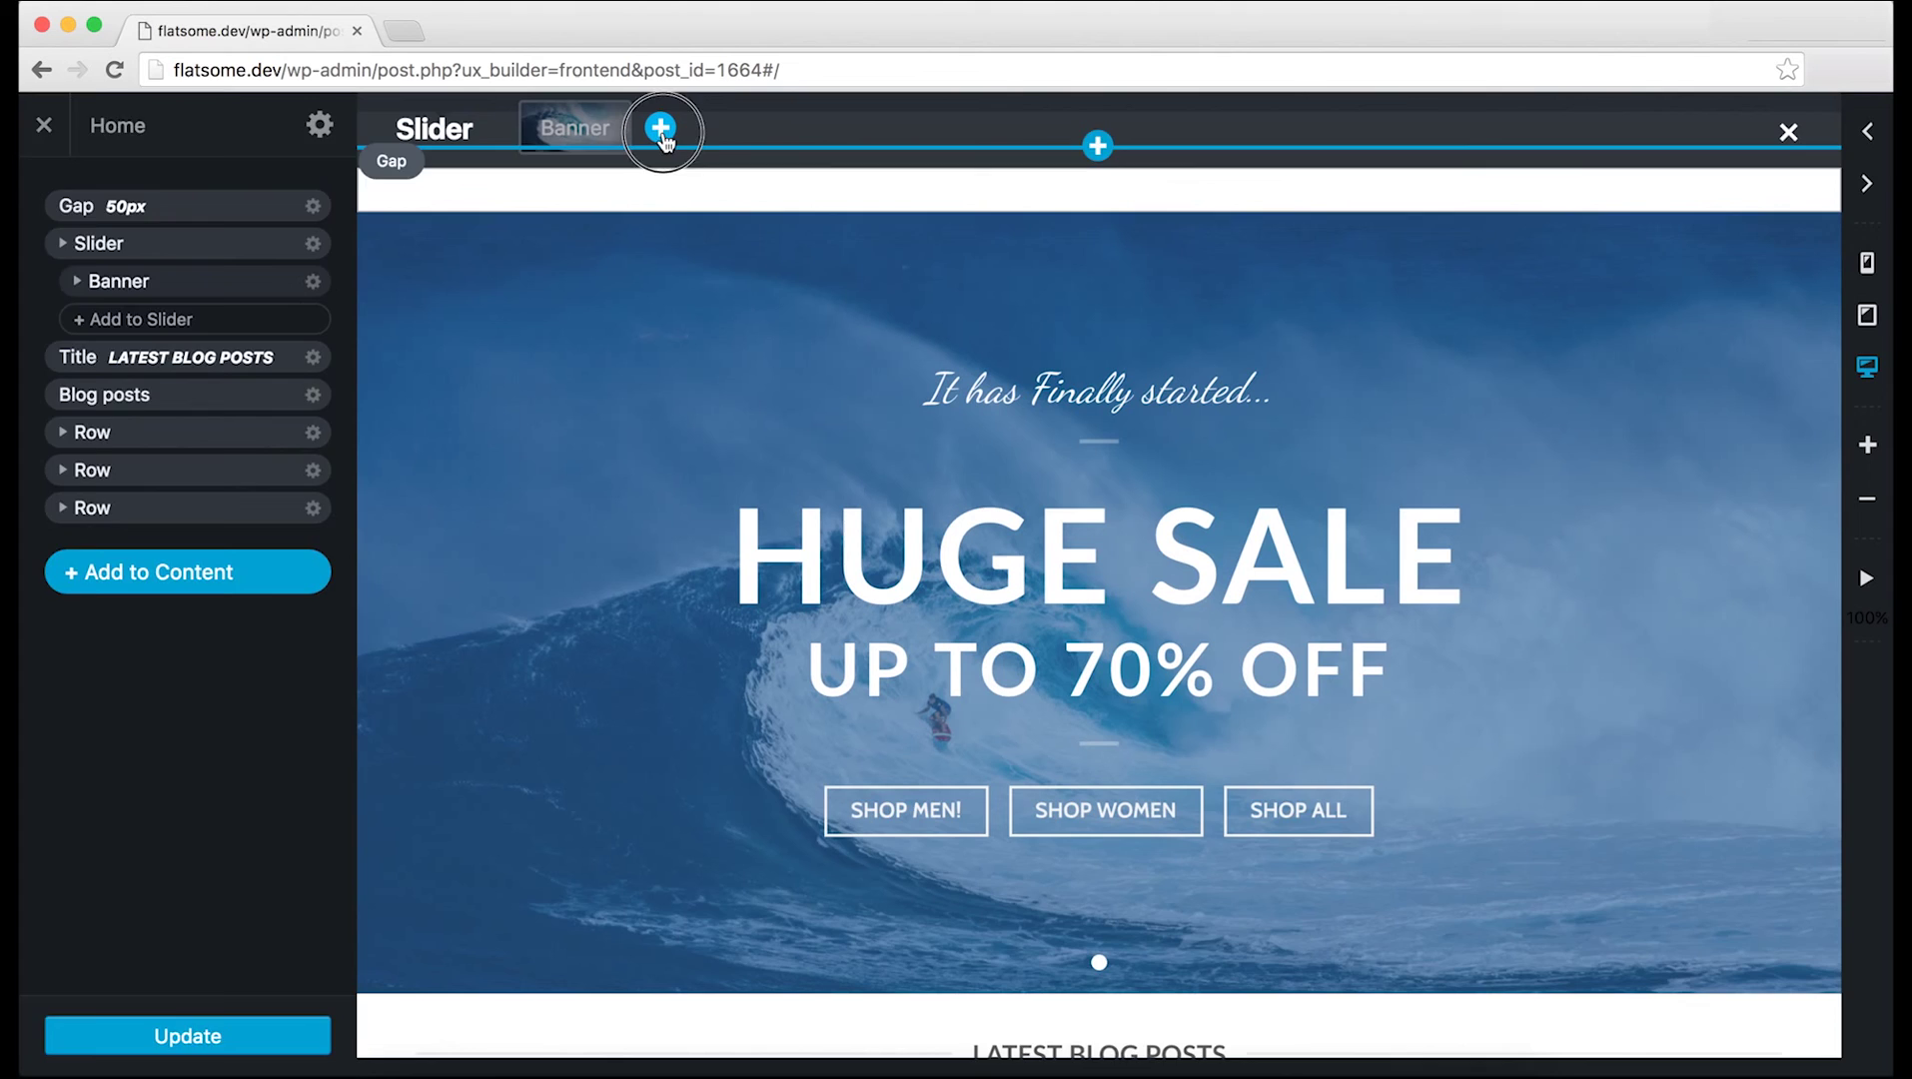
Step: Add a default Banner as a second slide in the slider and apply it
{"action": "left_click", "coordinate": [659, 128]}
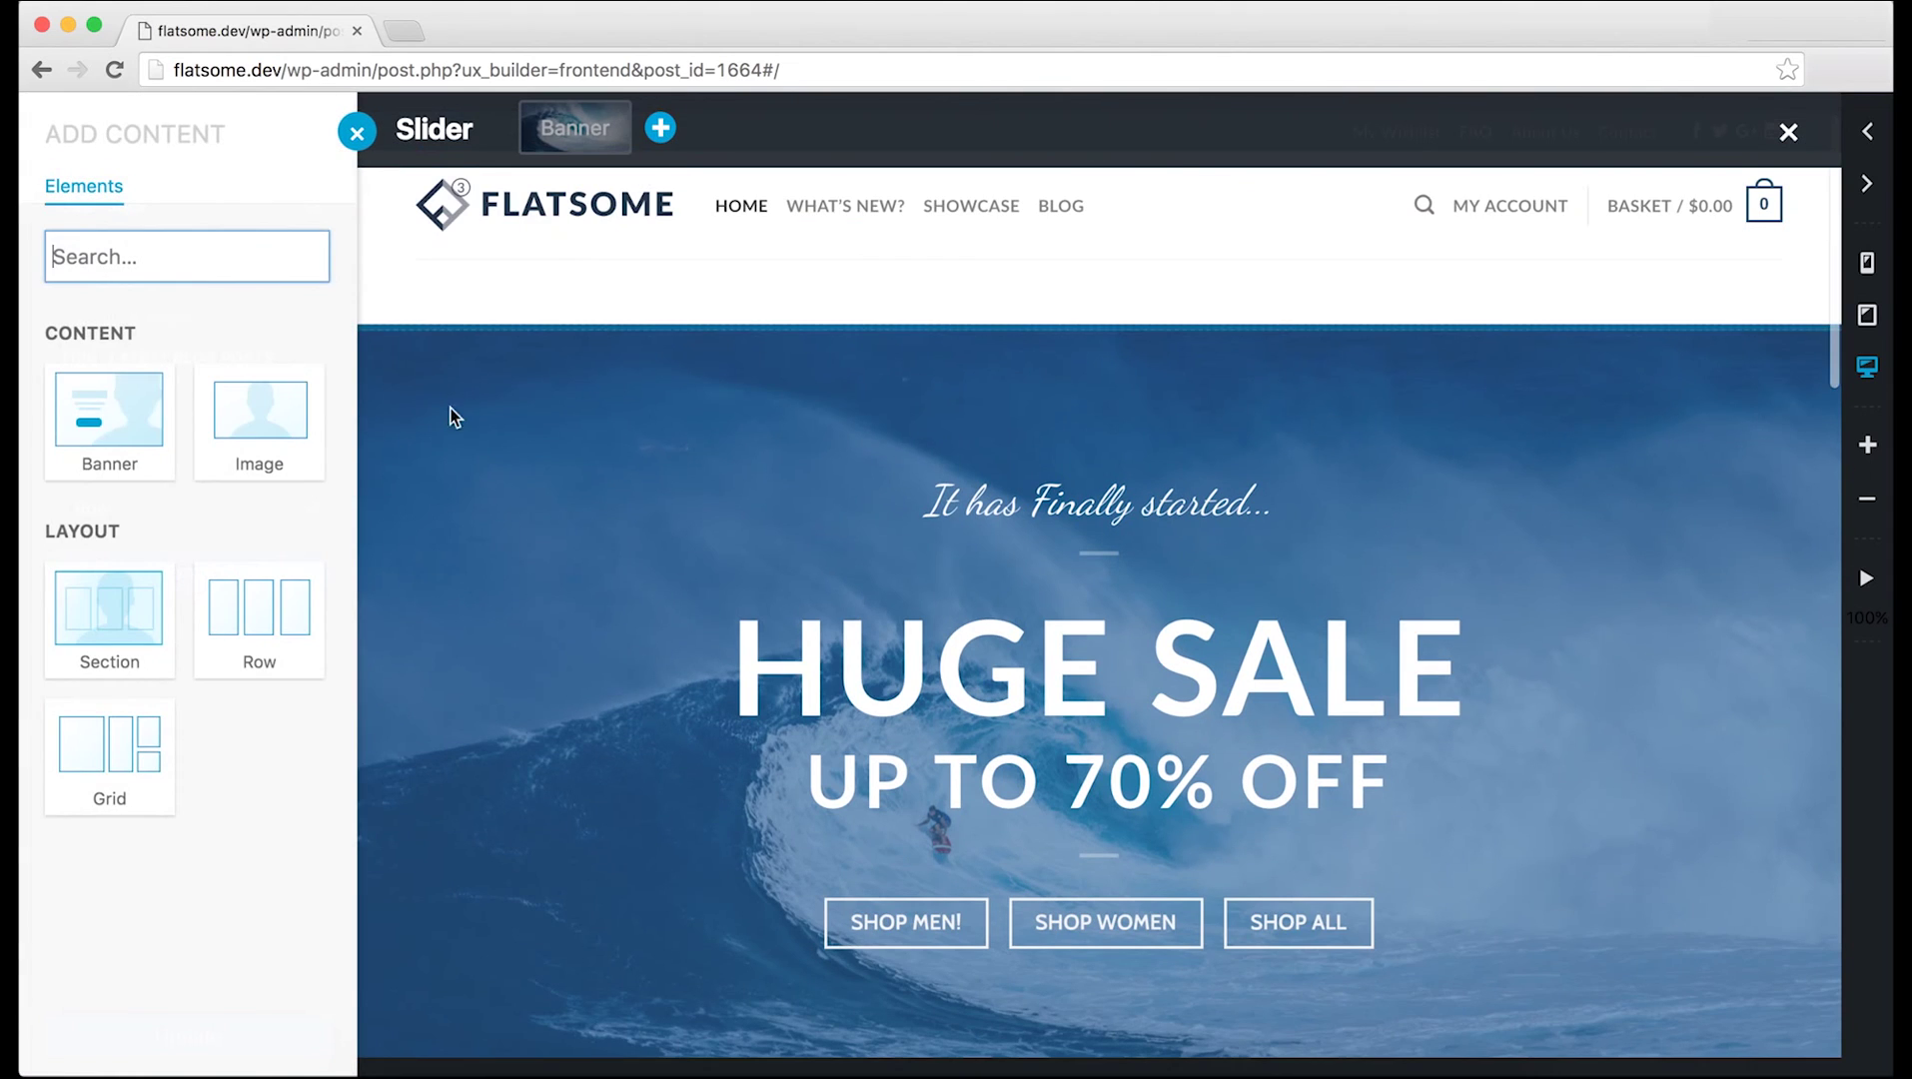
{"action": "left_click", "coordinate": [114, 445]}
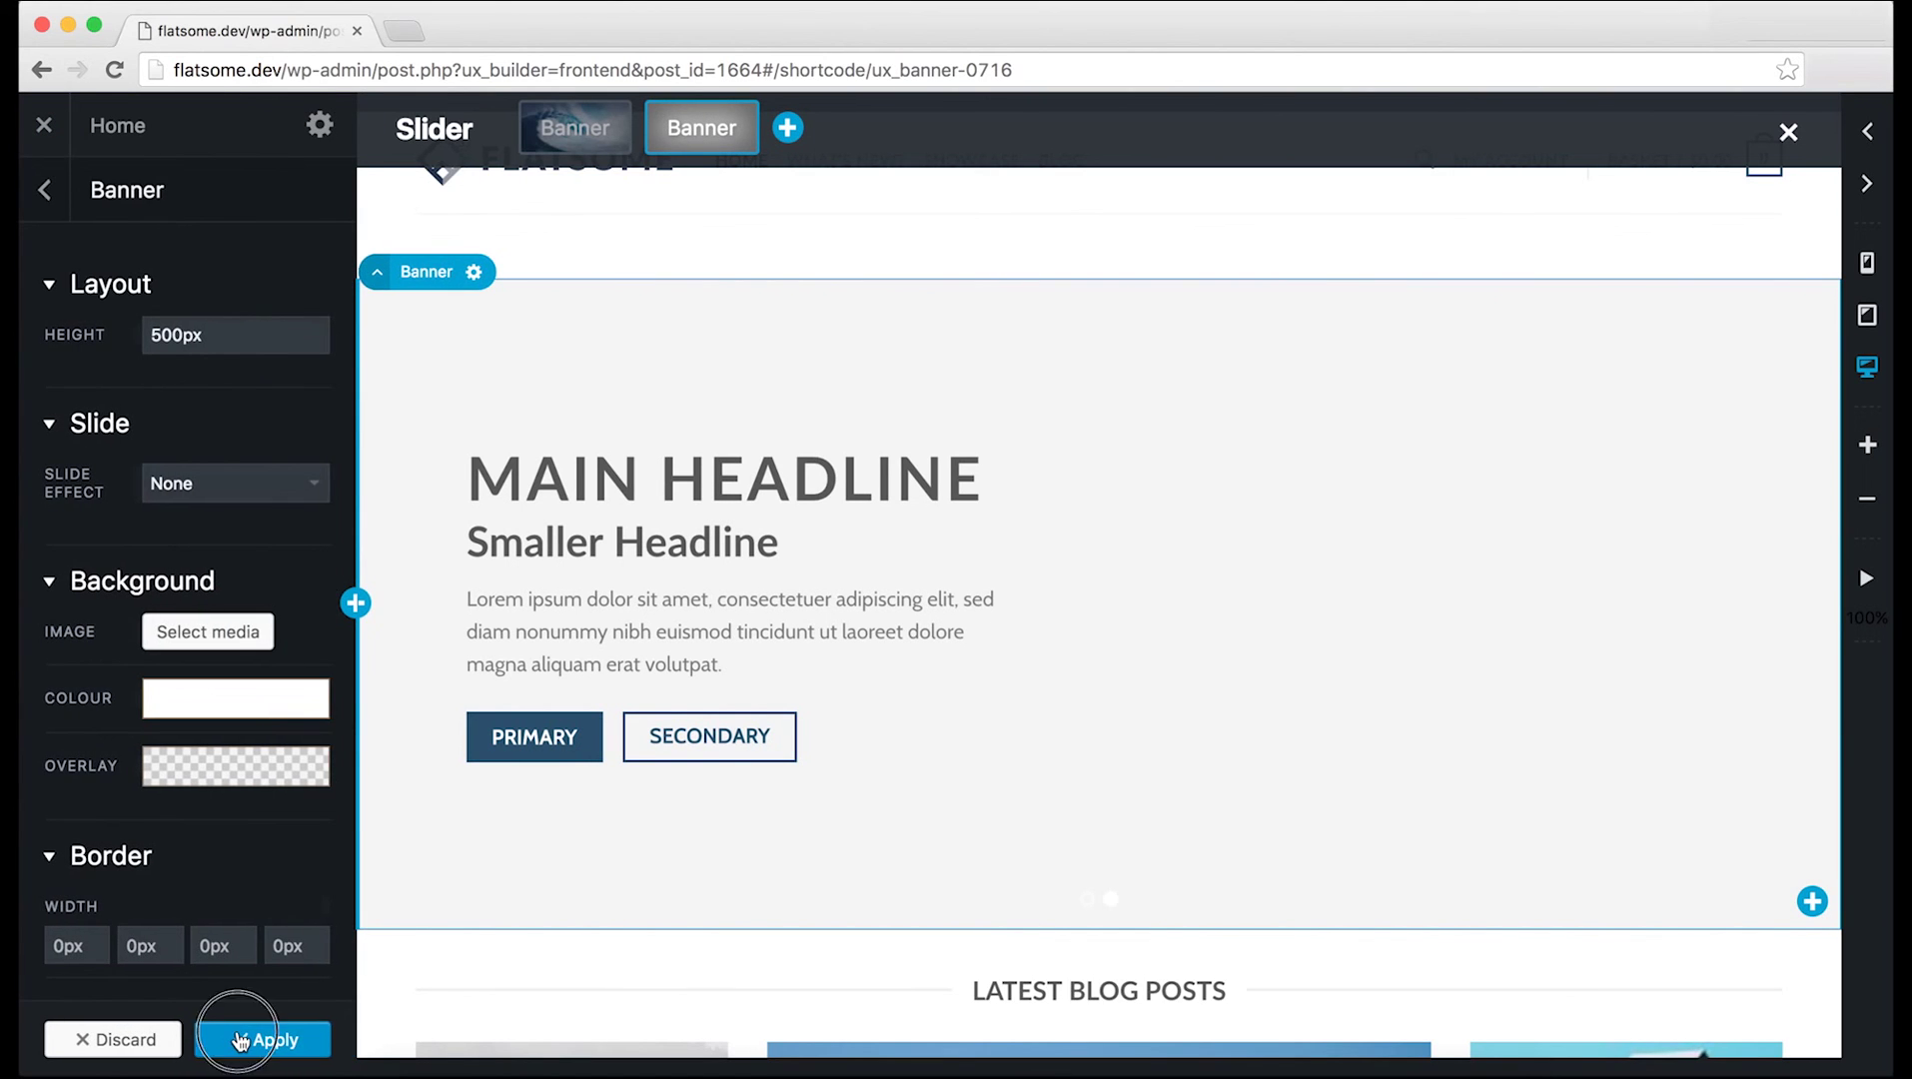
{"action": "left_click", "coordinate": [239, 1041]}
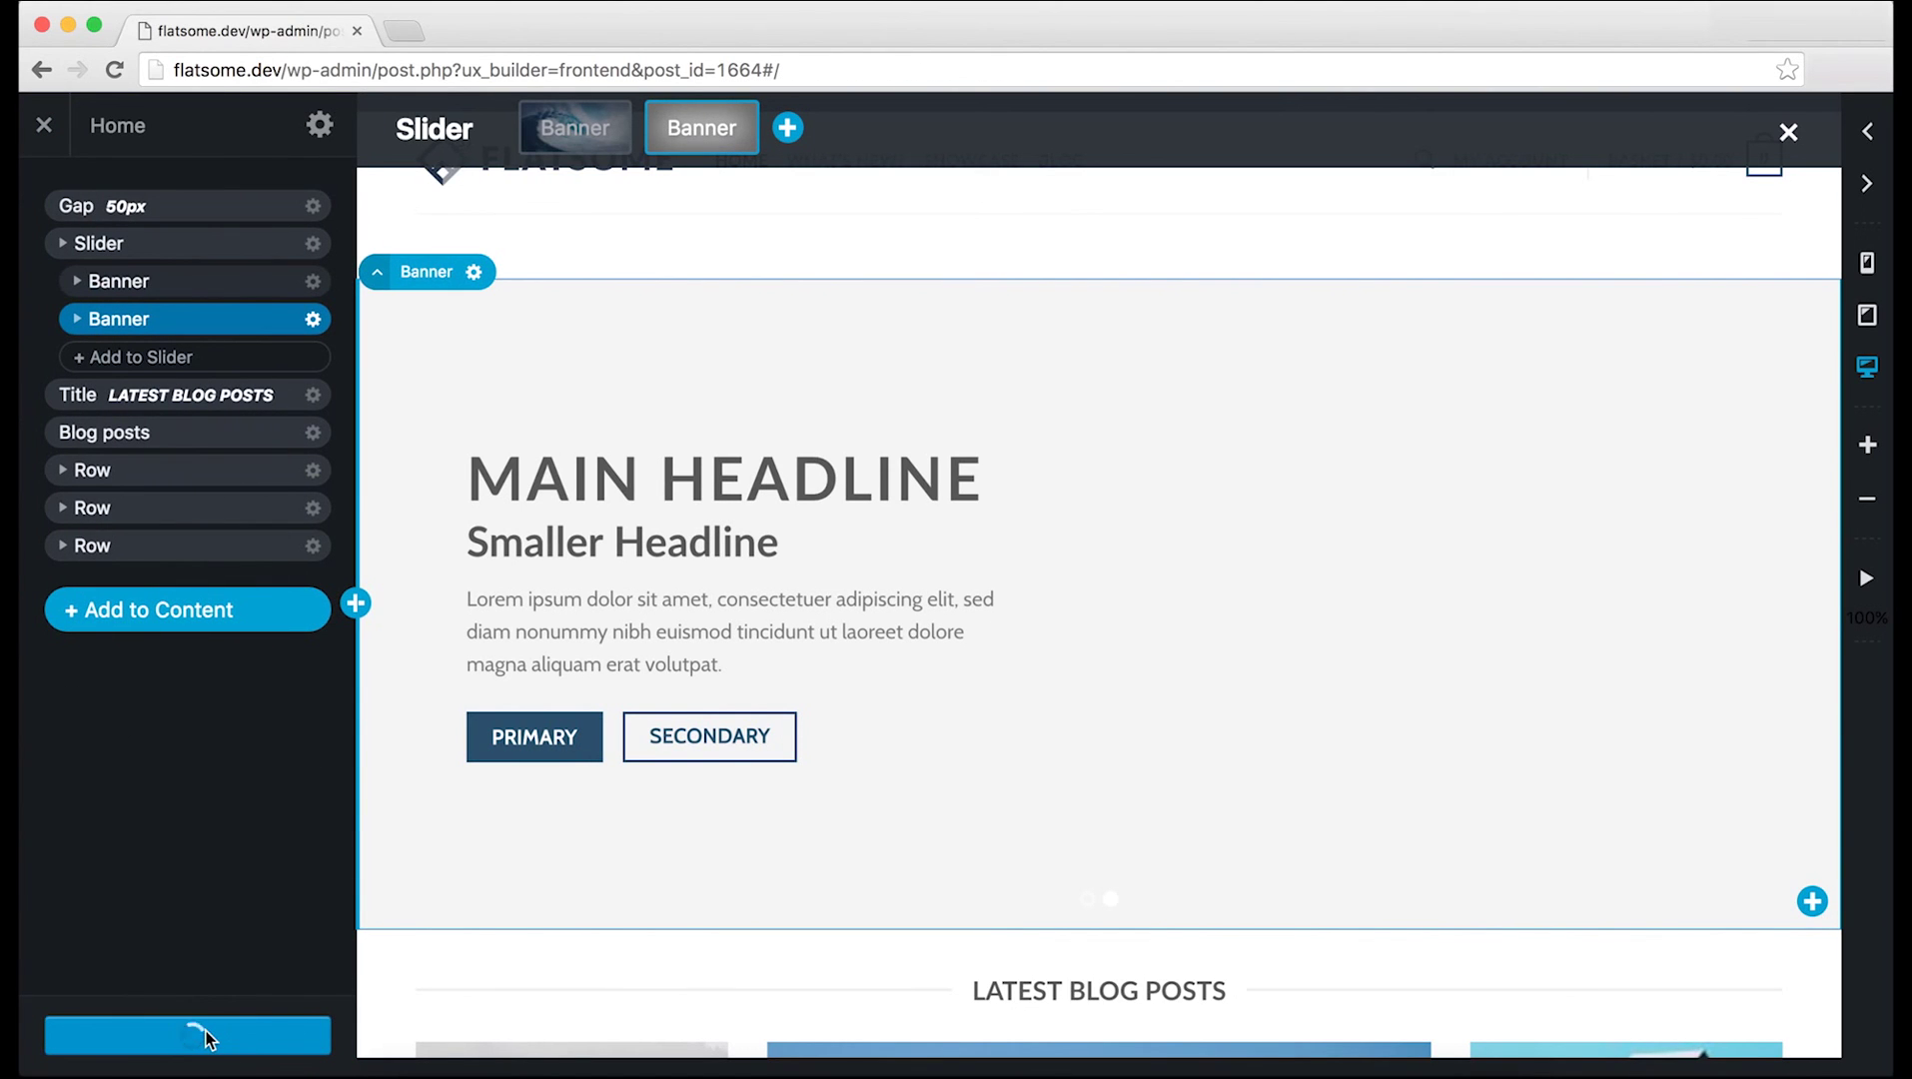